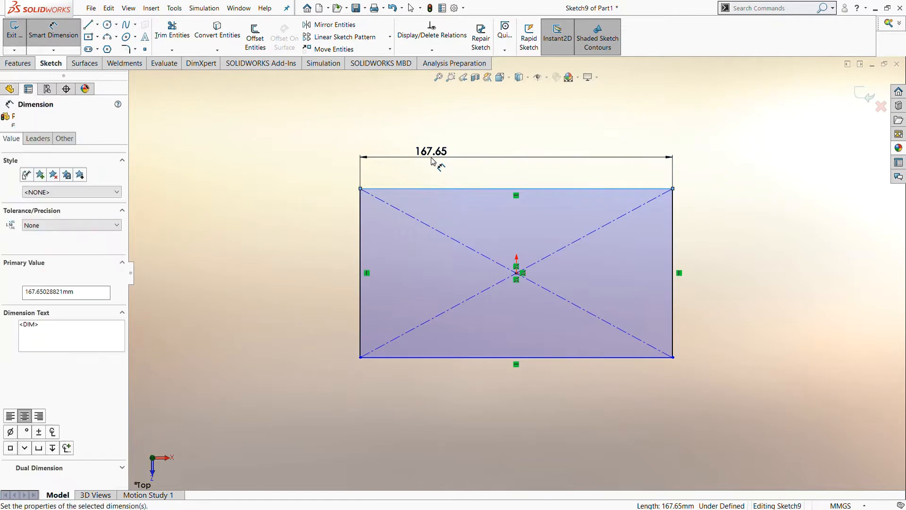
- Dimension the center rectangle 110 mm wide and 80 mm high
type("110")
key("Return")
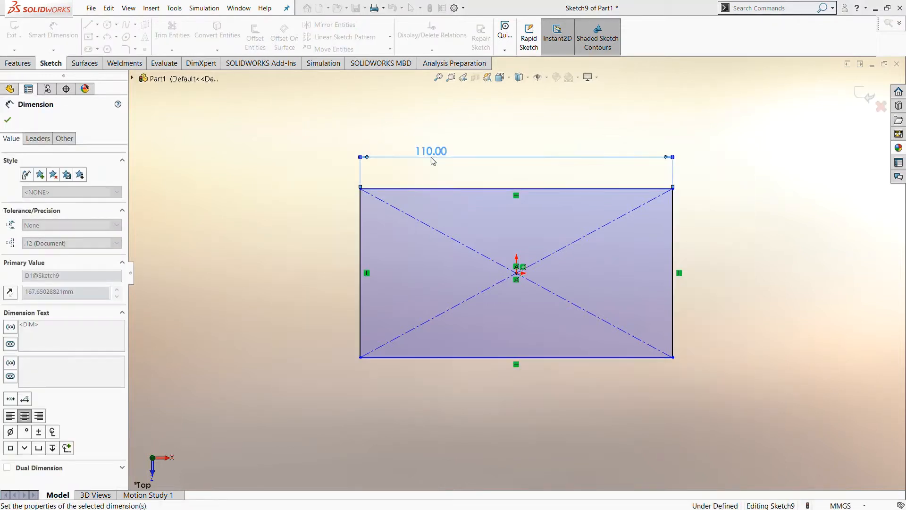
left_click(359, 234)
left_click(331, 234)
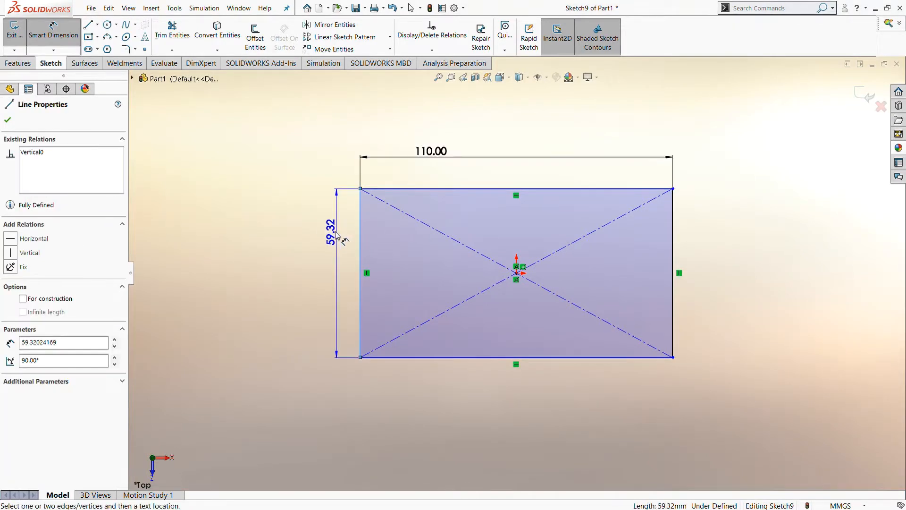
type("80")
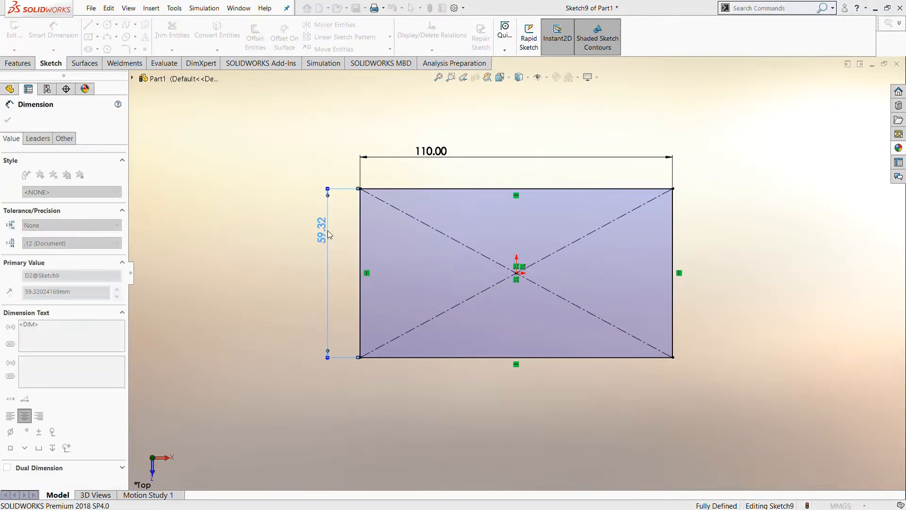
key("Return")
left_click(7, 120)
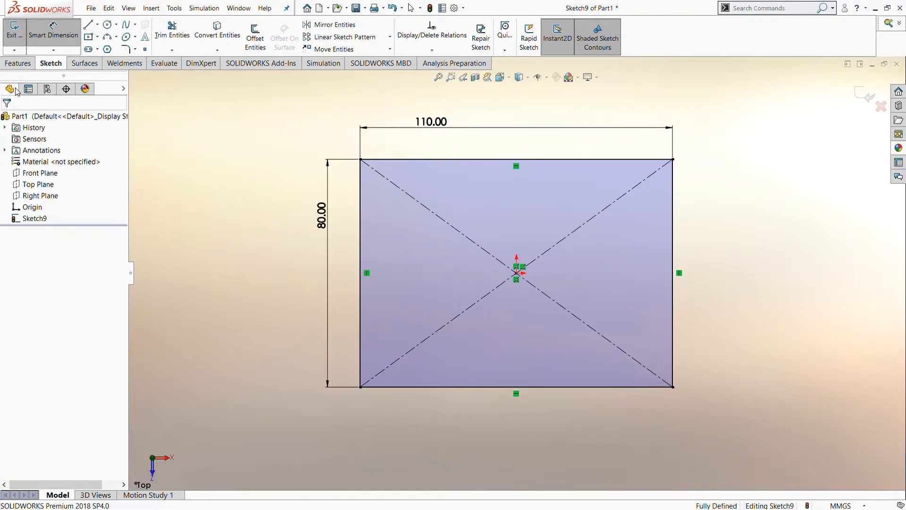
- Extrude the rectangle 10 mm with a Blind end condition to form the base plate
left_click(19, 63)
left_click(19, 37)
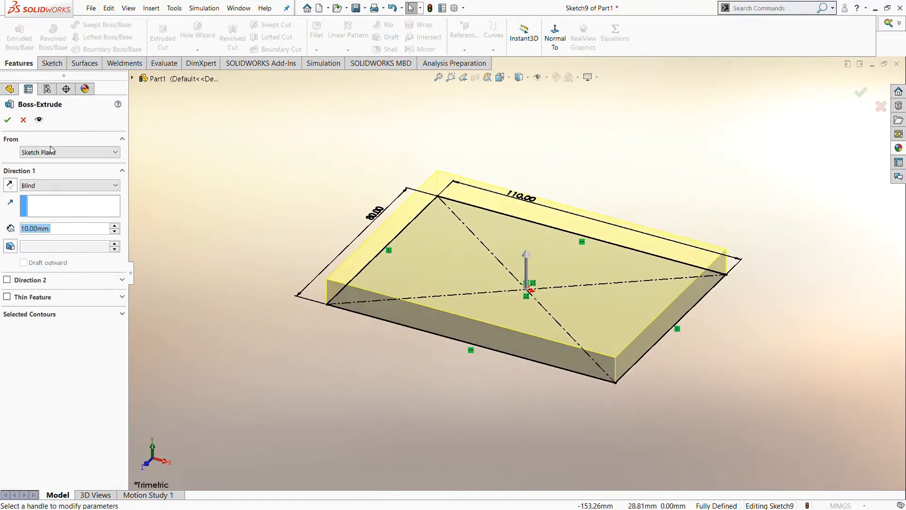
left_click(7, 120)
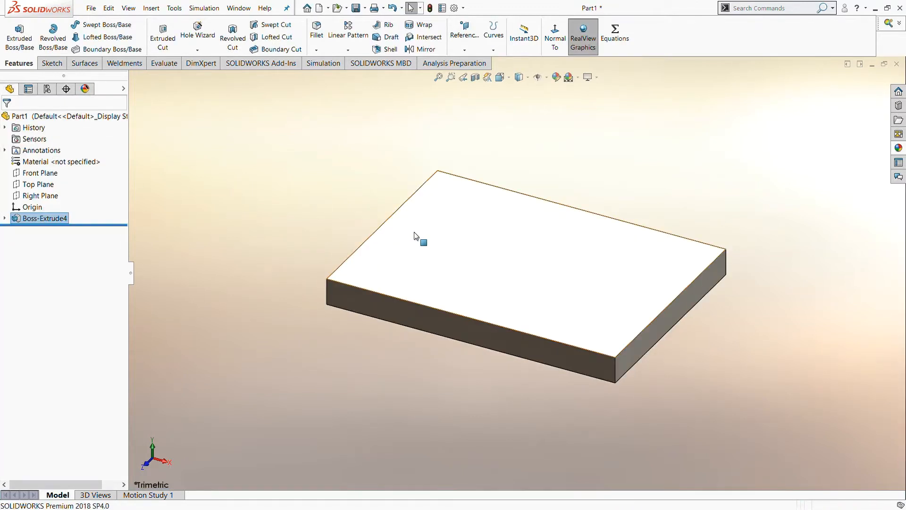
- Start a sketch on the plate's top face and draw a horizontal line about 65 mm long through the origin
left_click(414, 233)
left_click(440, 119)
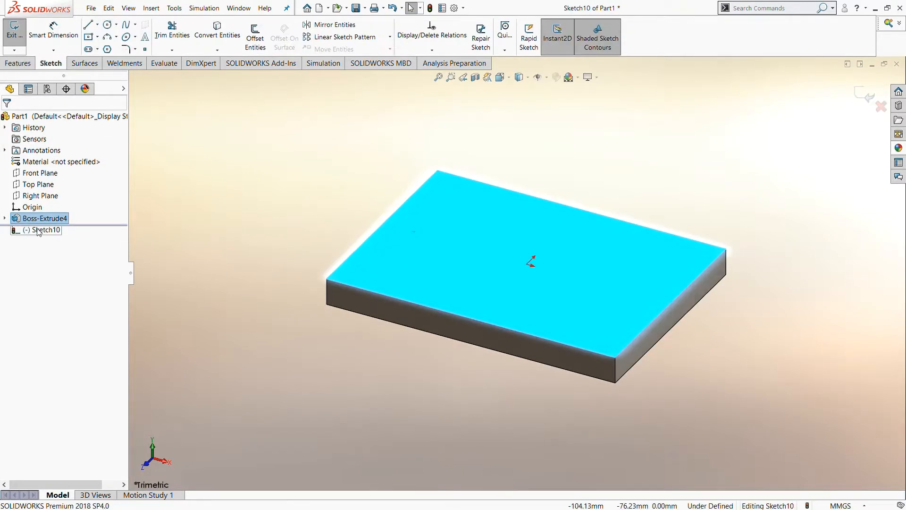
left_click(38, 231)
left_click(55, 218)
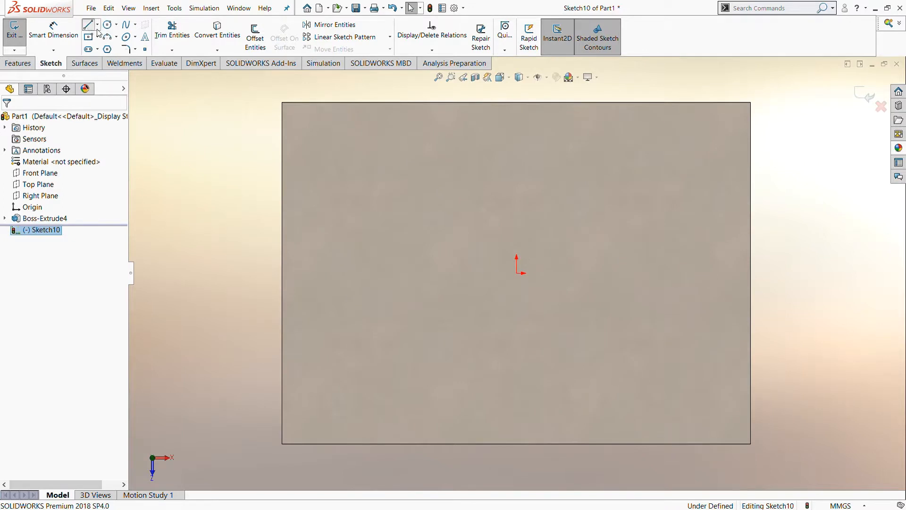
left_click(88, 24)
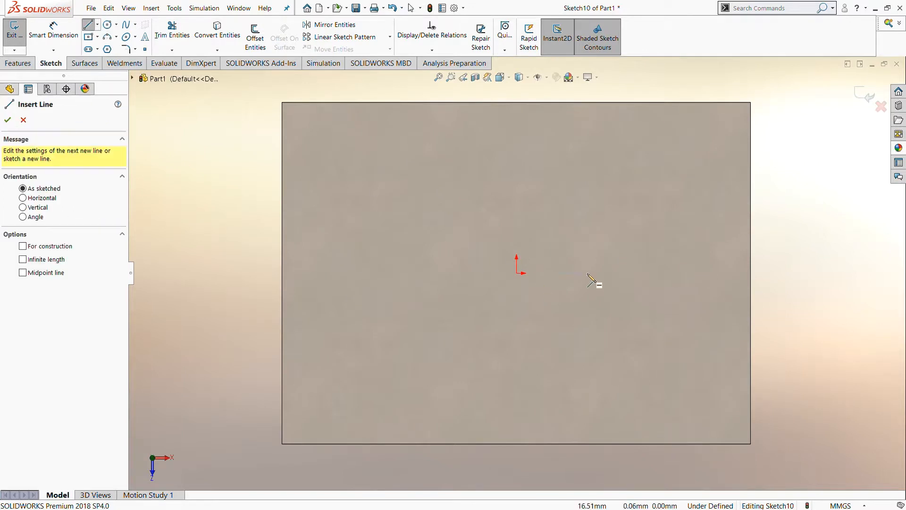
left_click(619, 273)
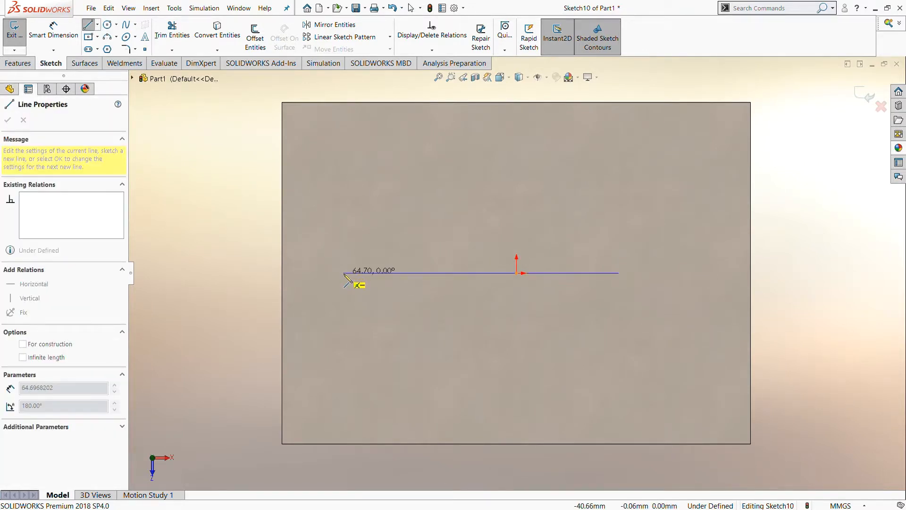
left_click(344, 273)
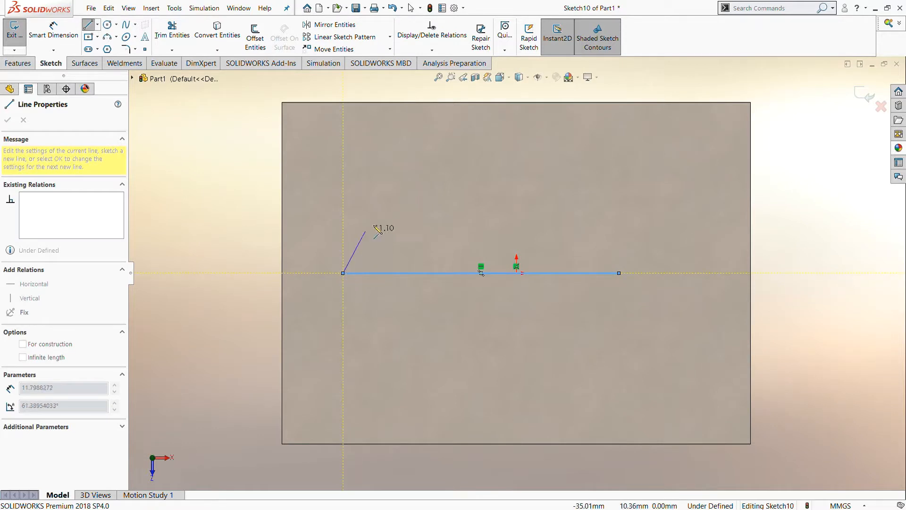
- Close the profile above the base line with a left arc of about 22 mm radius, a downward-sloping line and a right arc of about 15.6 mm radius
left_click(343, 272)
key("a")
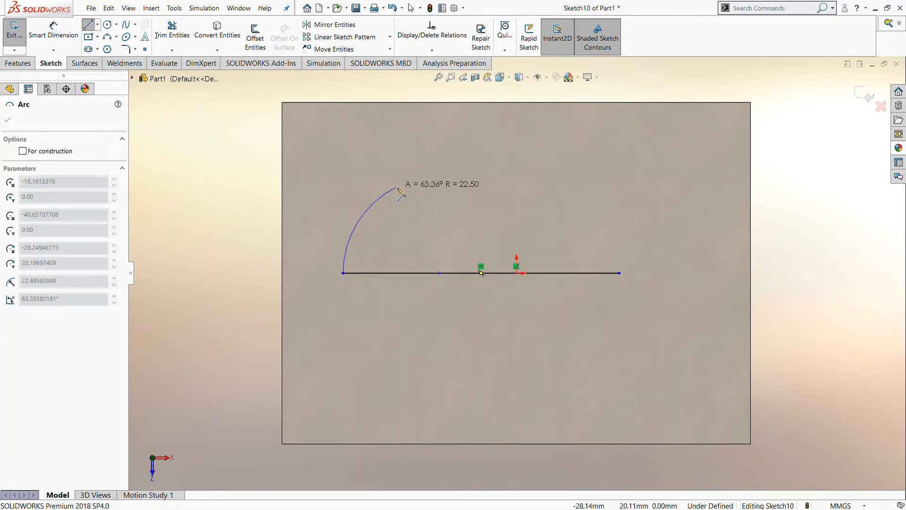
left_click(412, 183)
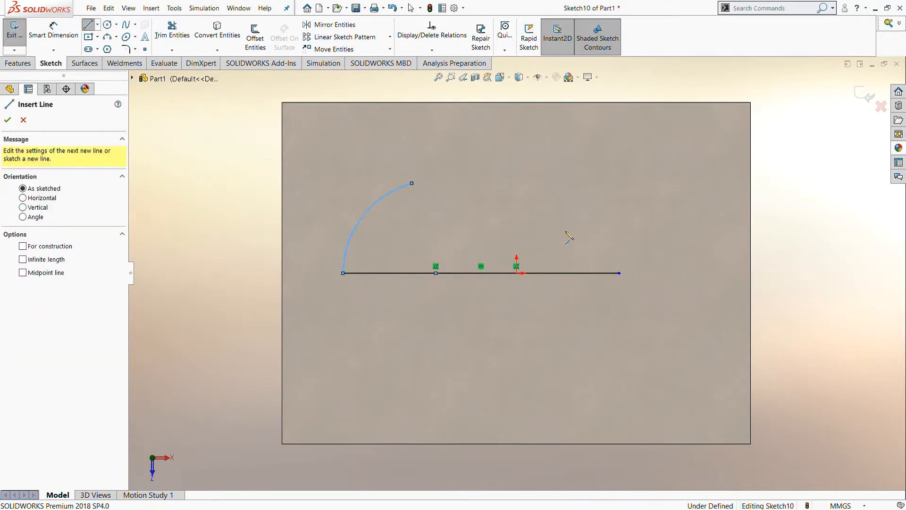
left_click(575, 231)
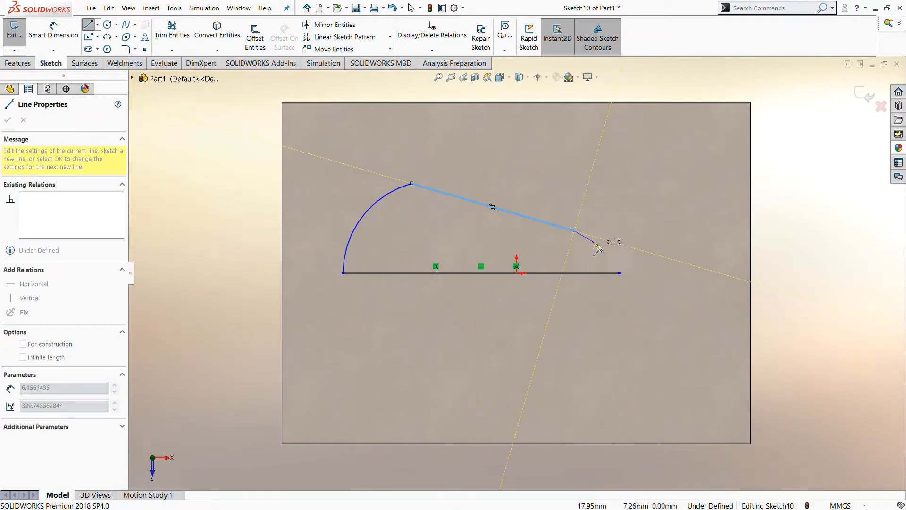
key("a")
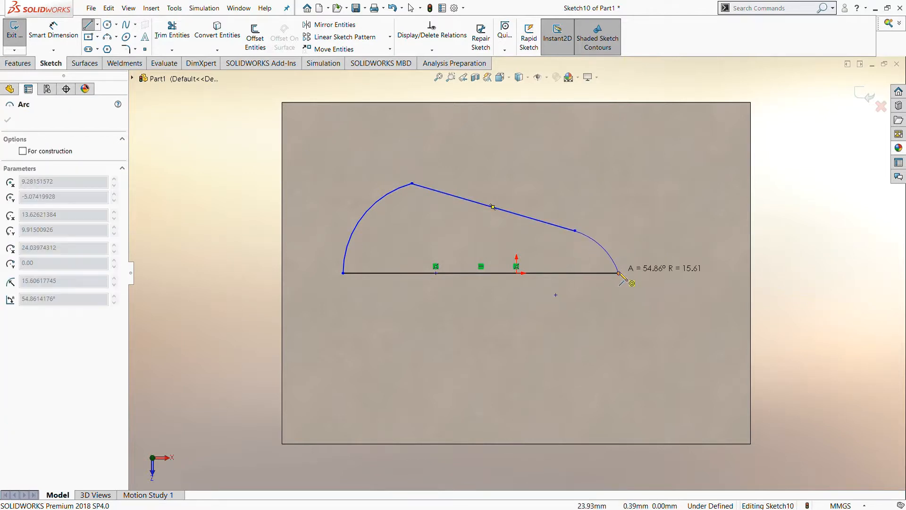
left_click(619, 273)
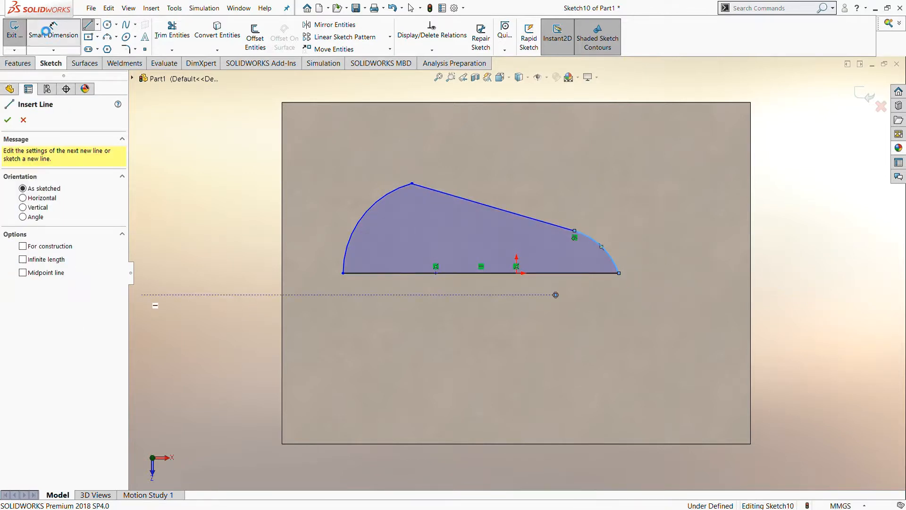
- Dimension the base line's left endpoint 10 mm from the plate's left edge
left_click(53, 32)
left_click(283, 281)
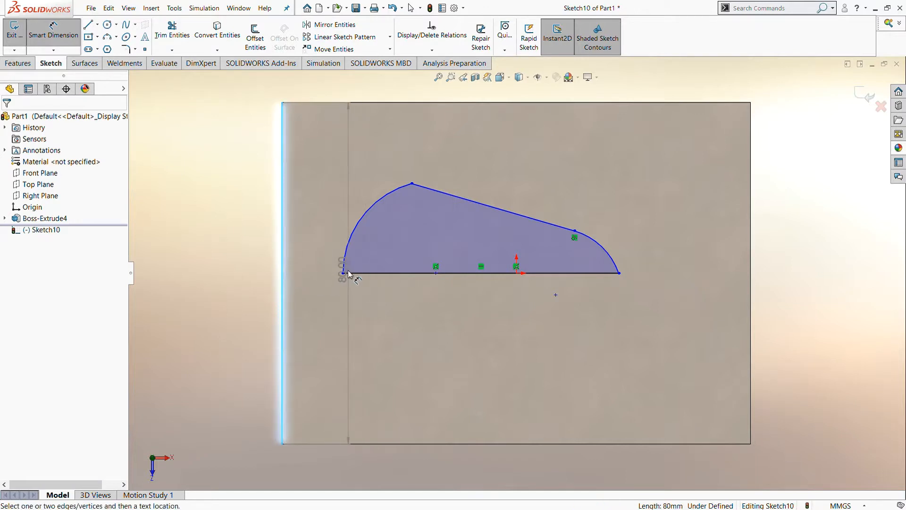
left_click(343, 273)
left_click(322, 332)
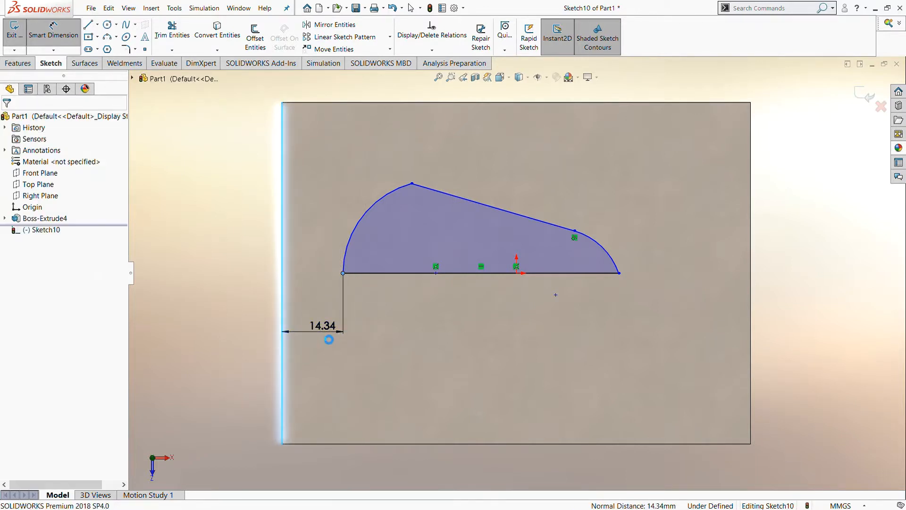
type("10")
key("Return")
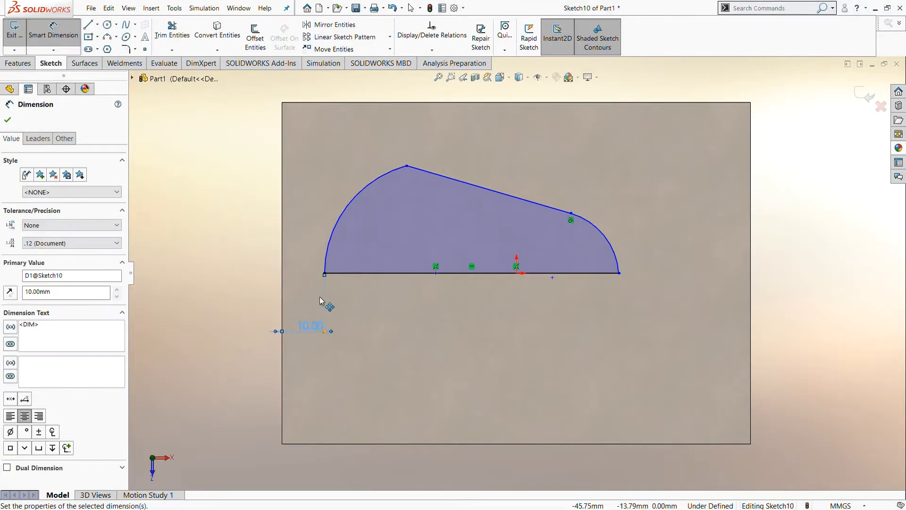
- Dimension the profile's arcs with a 30 mm radius on the left and a 20 mm radius on the right
left_click(347, 214)
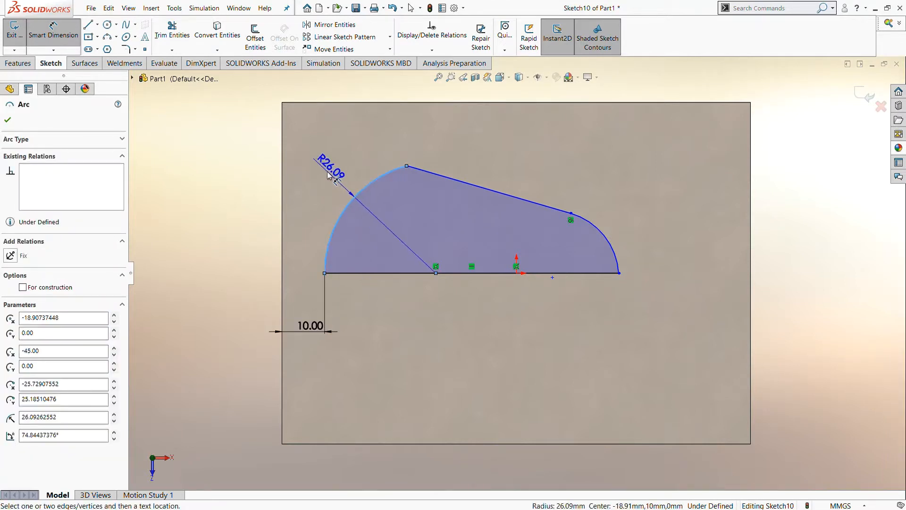
left_click(329, 175)
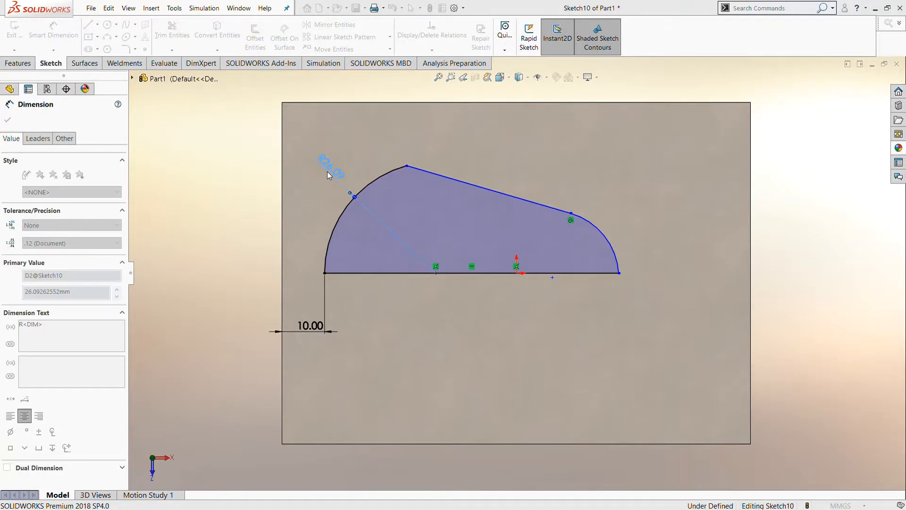
type("30")
key("Return")
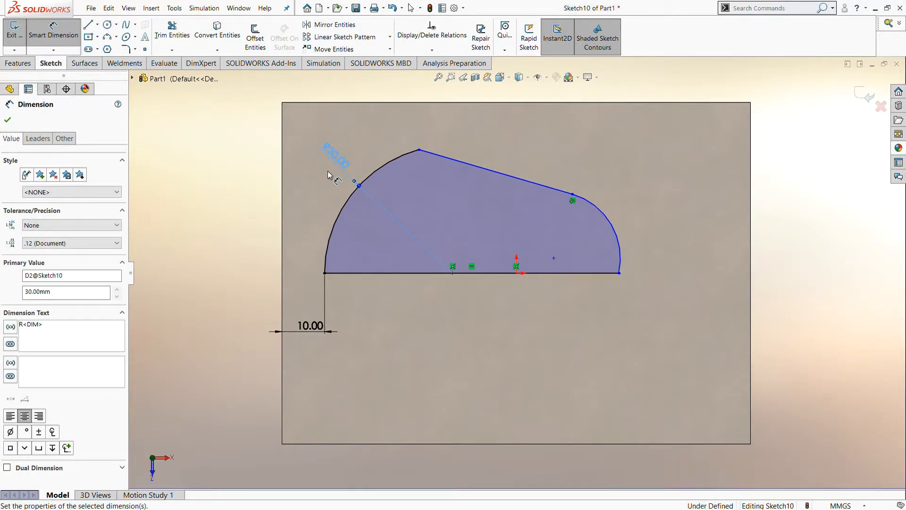
left_click(616, 224)
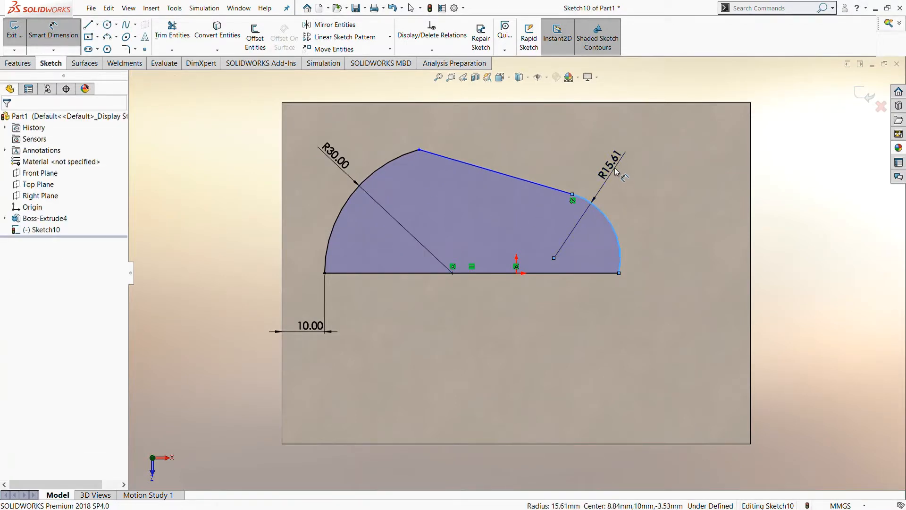
left_click(616, 171)
type("20")
key("Return")
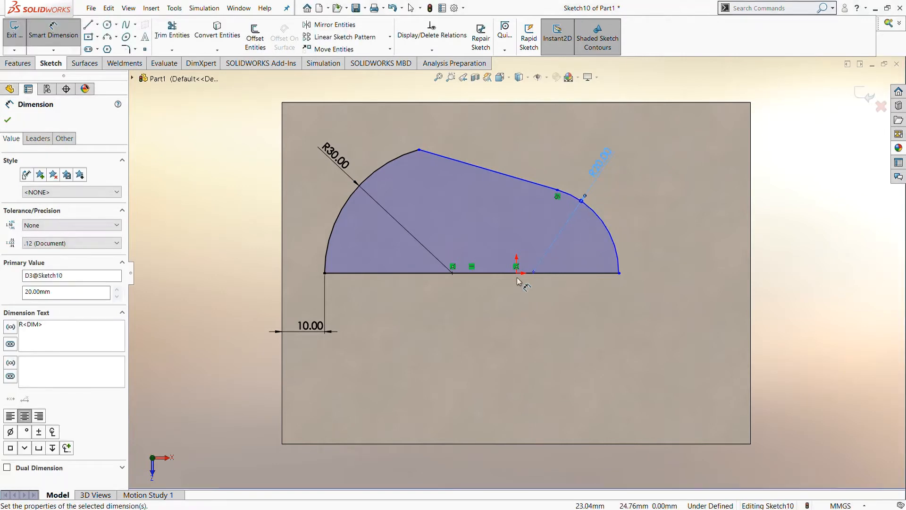
- Dimension the profile's horizontal base line to a length of 85 mm
left_click(518, 274)
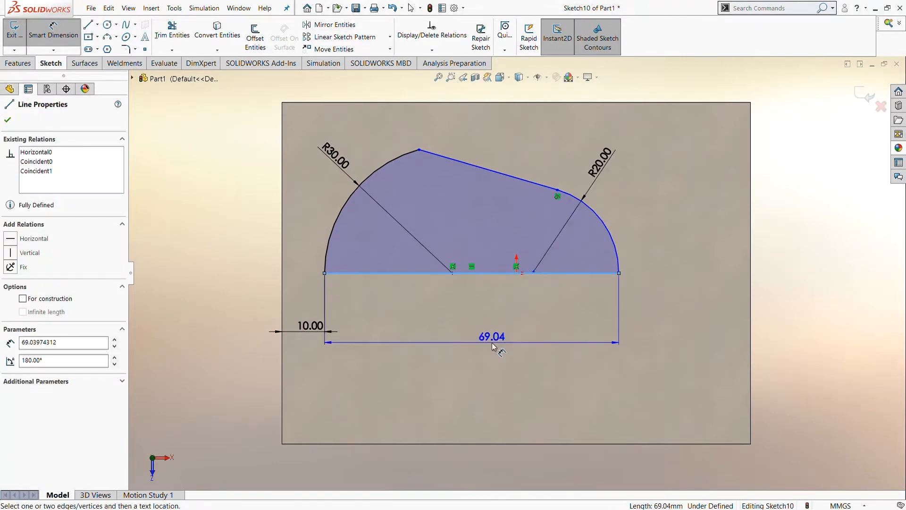
left_click(492, 343)
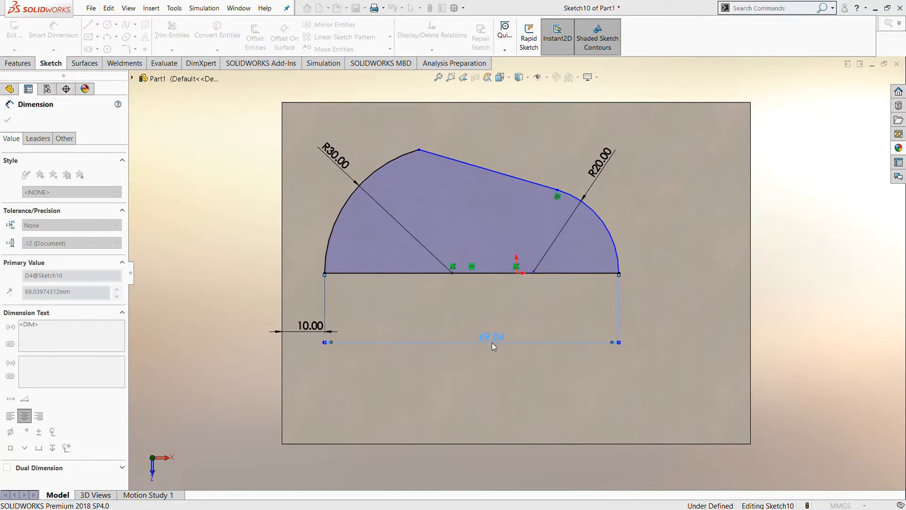
type("85")
key("Return")
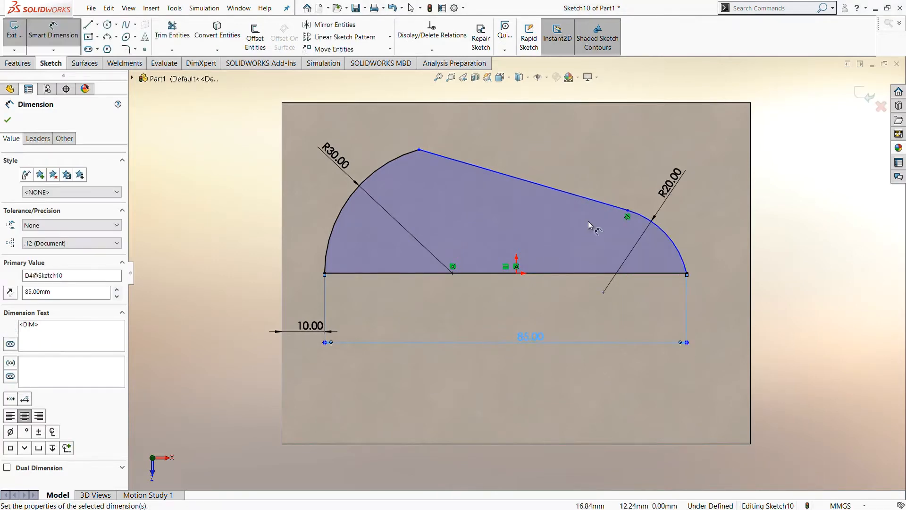
- Add a Coincident relation between the right arc's center point and the horizontal base line
scroll(588, 221, "down", 1)
scroll(589, 221, "up", 1)
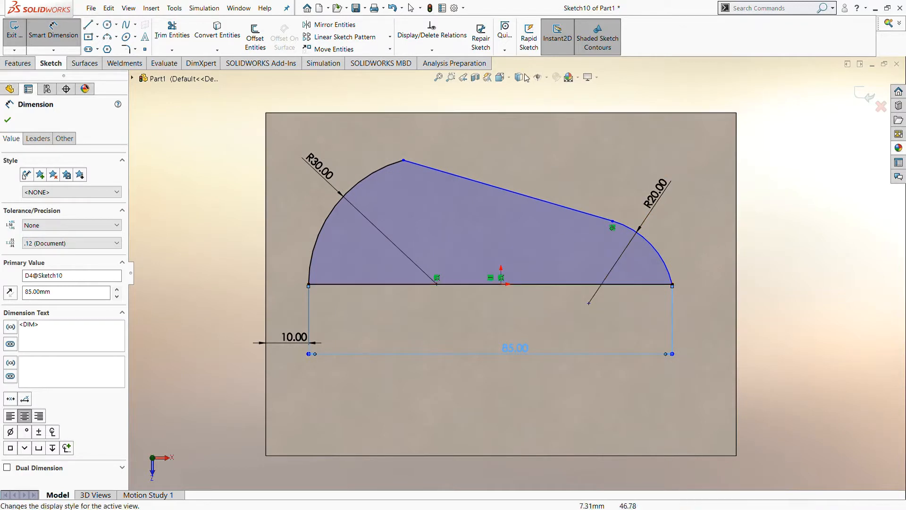
left_click(424, 53)
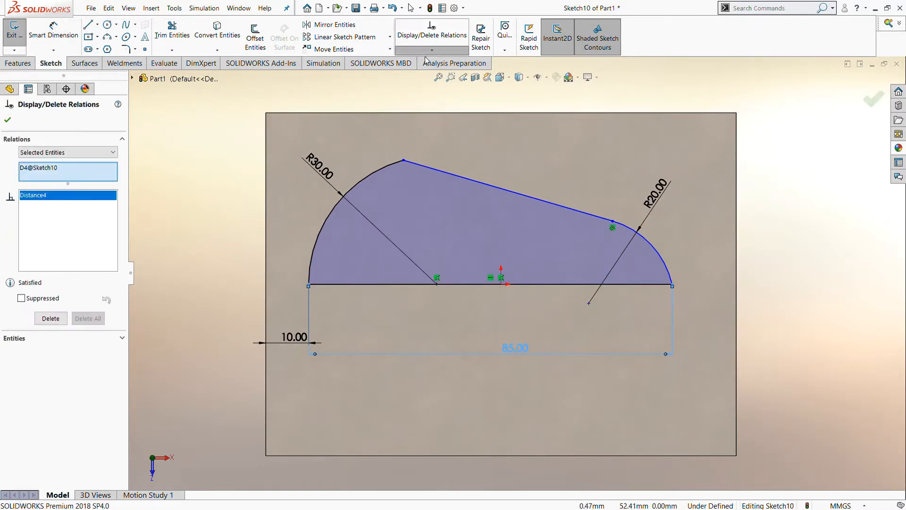
left_click(426, 73)
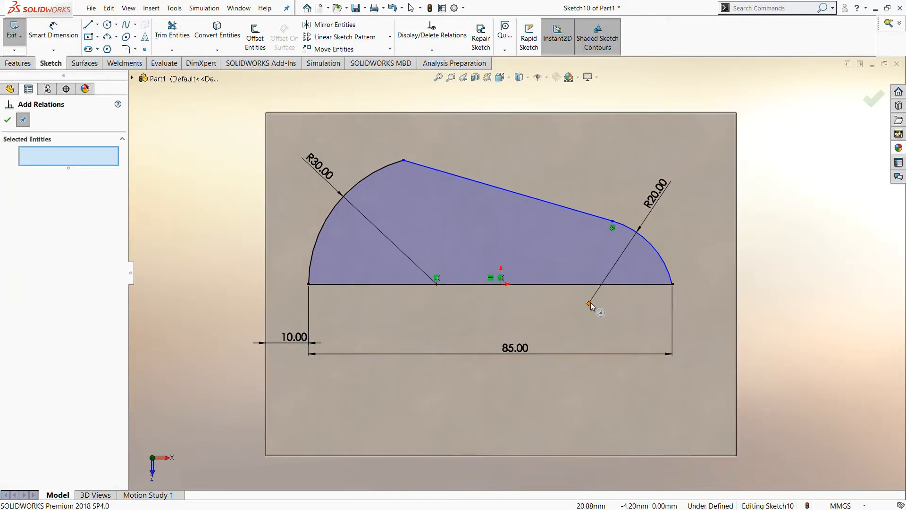
left_click(588, 303)
left_click(583, 284)
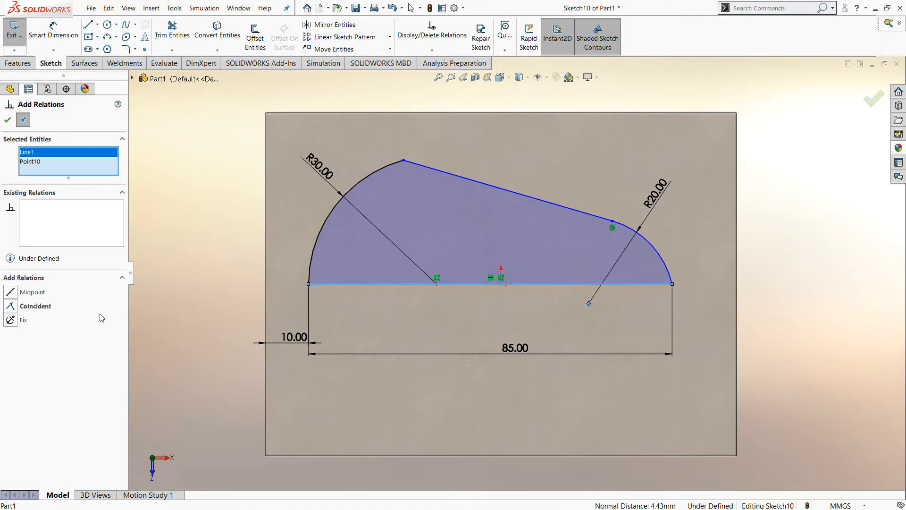
left_click(10, 307)
- Add a Tangent relation between the left arc and the sloping line, and finish adding relations
left_click(392, 166)
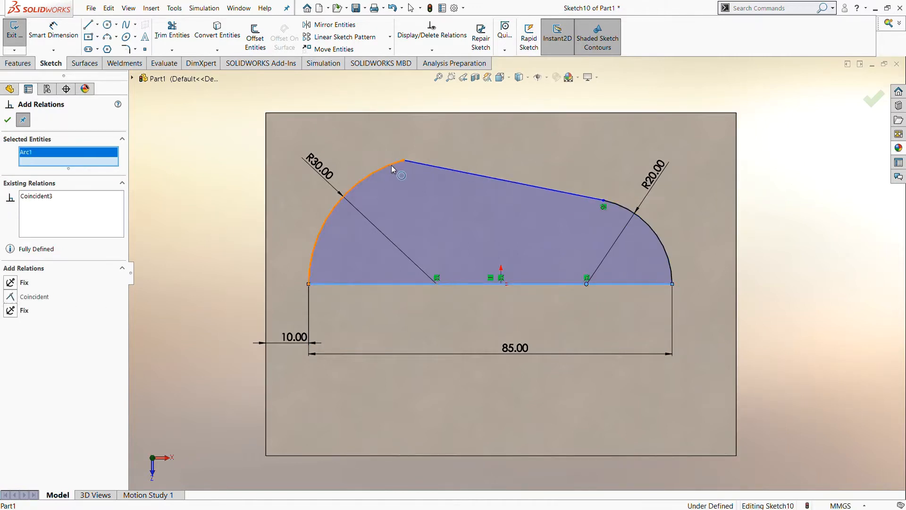
left_click(408, 166)
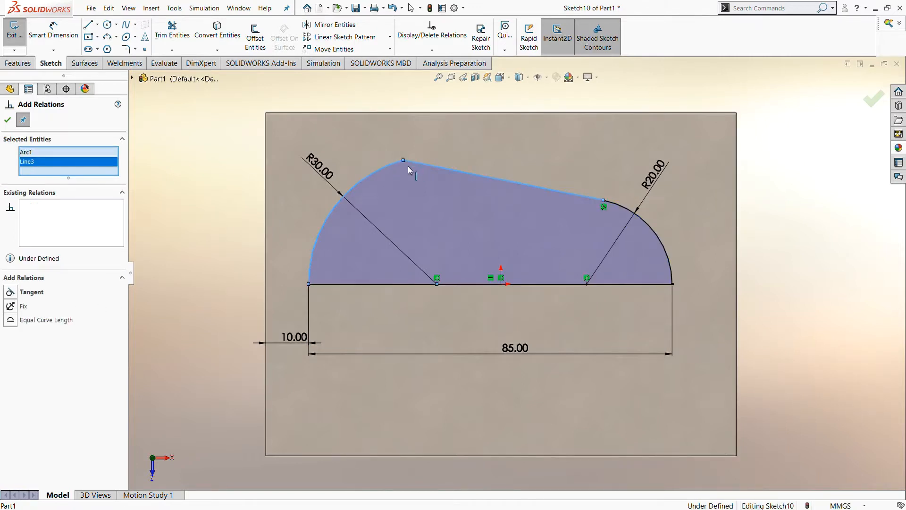
left_click(11, 295)
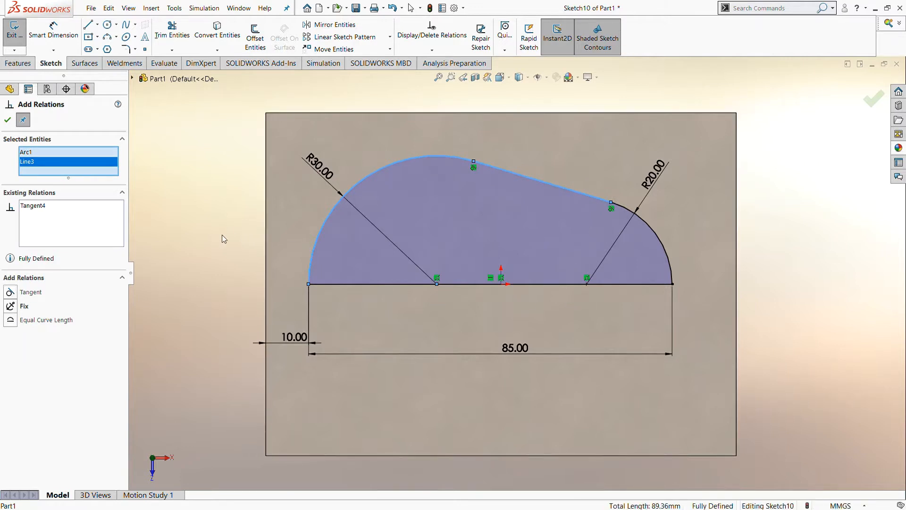
left_click(7, 120)
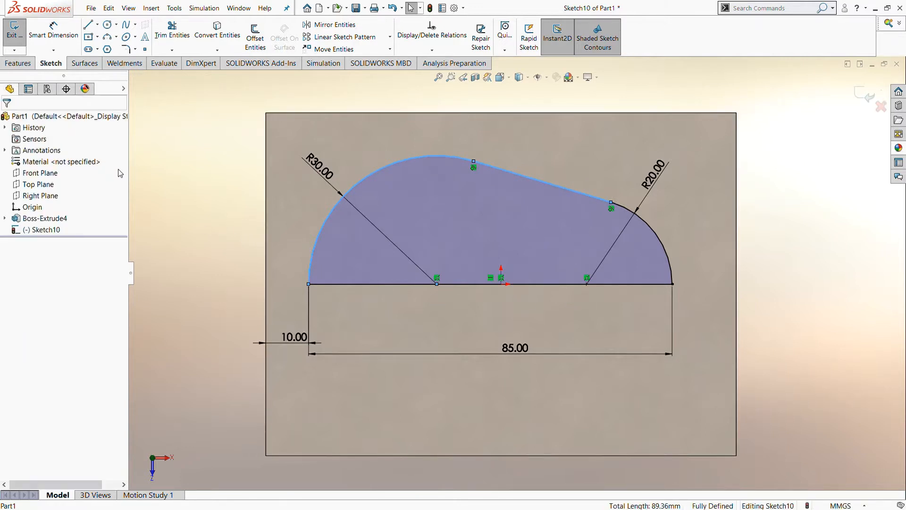
- Sketch a center rectangle about 35 x 14 mm overlapping the profile's small-arc end, with its lower edge on the base line
left_click(172, 171)
scroll(822, 256, "down", 1)
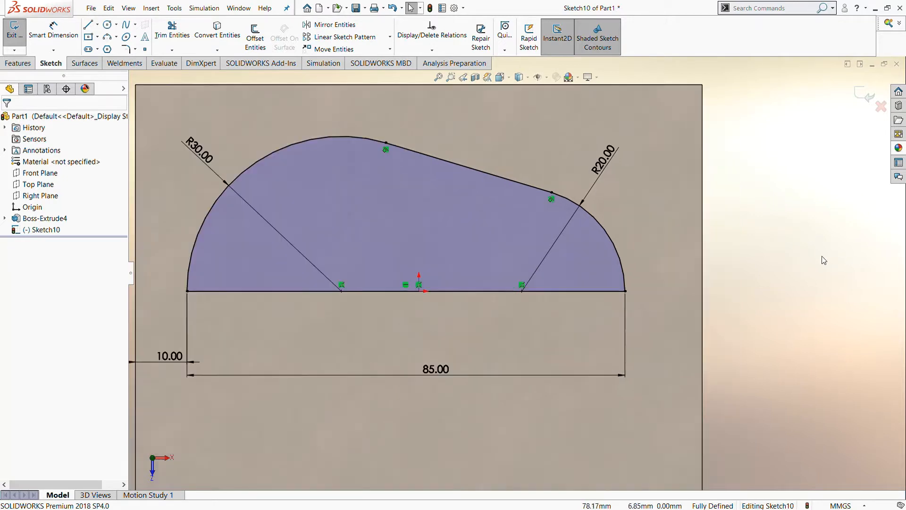
scroll(797, 267, "up", 1)
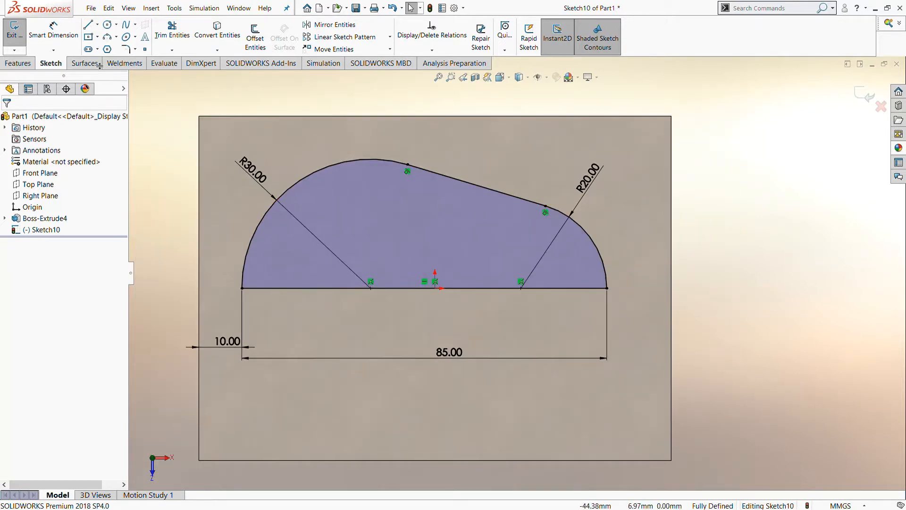
left_click(88, 37)
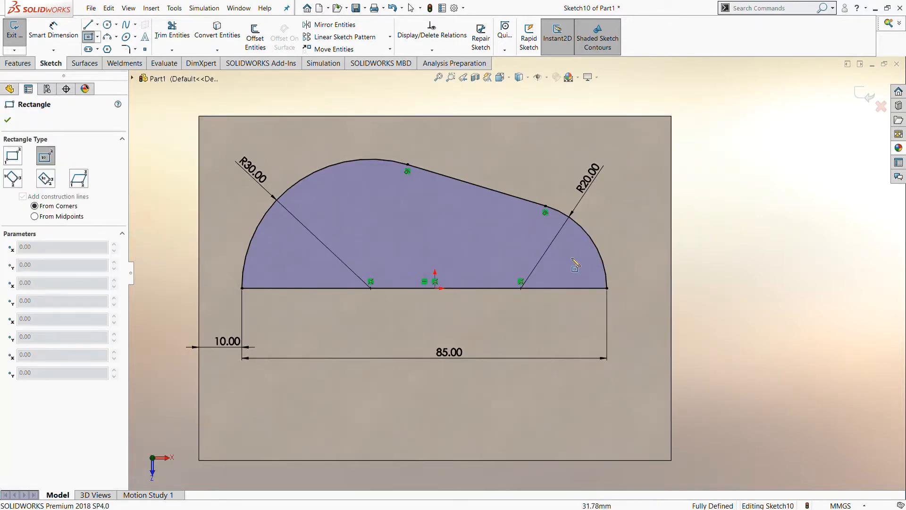
left_click(571, 257)
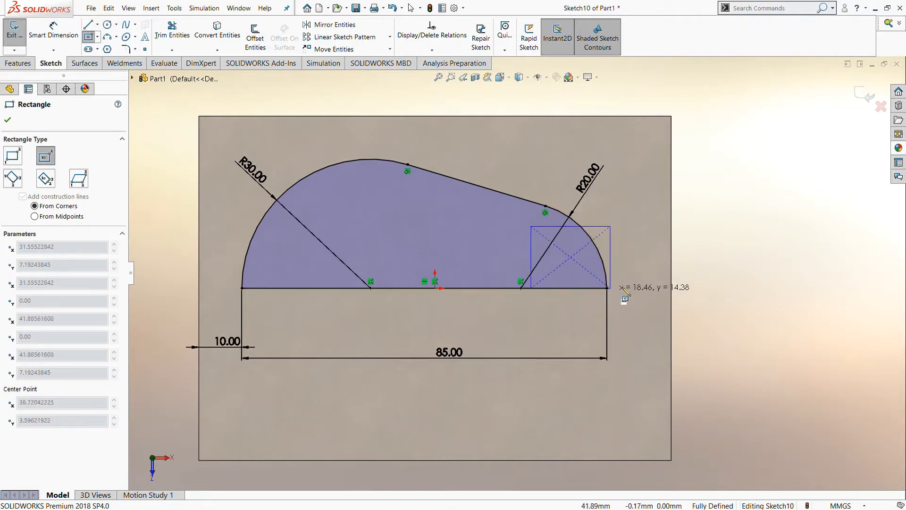
left_click(645, 287)
scroll(542, 329, "up", 1)
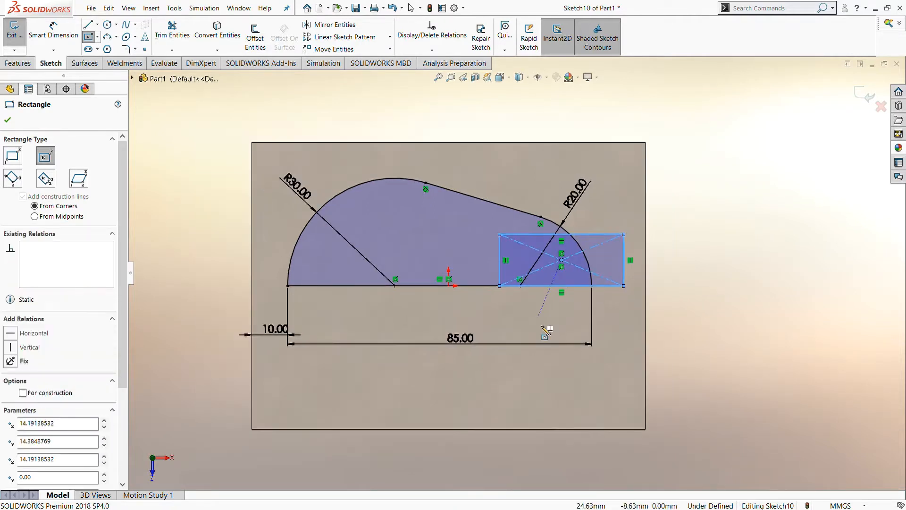
- Dimension the distance between the base line's endpoint at the small arc and the rectangle's outer vertical side to 5 mm
left_click(53, 32)
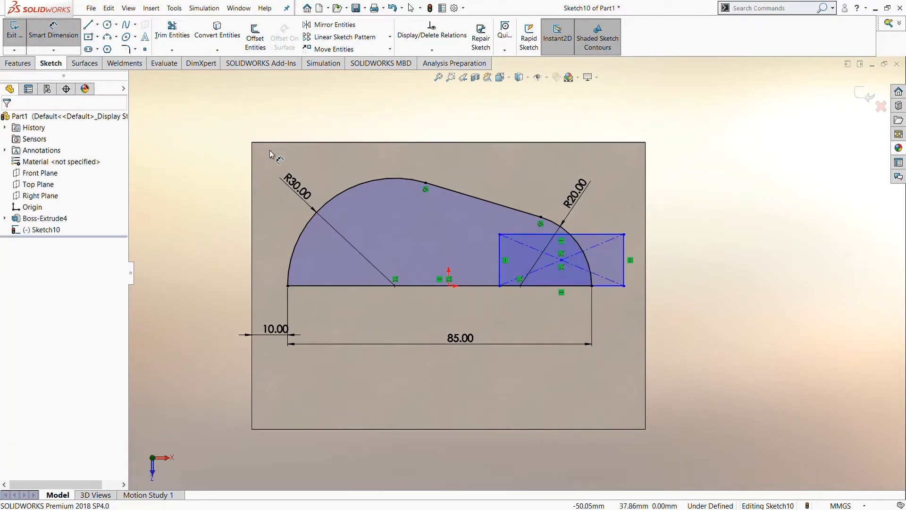
left_click(592, 286)
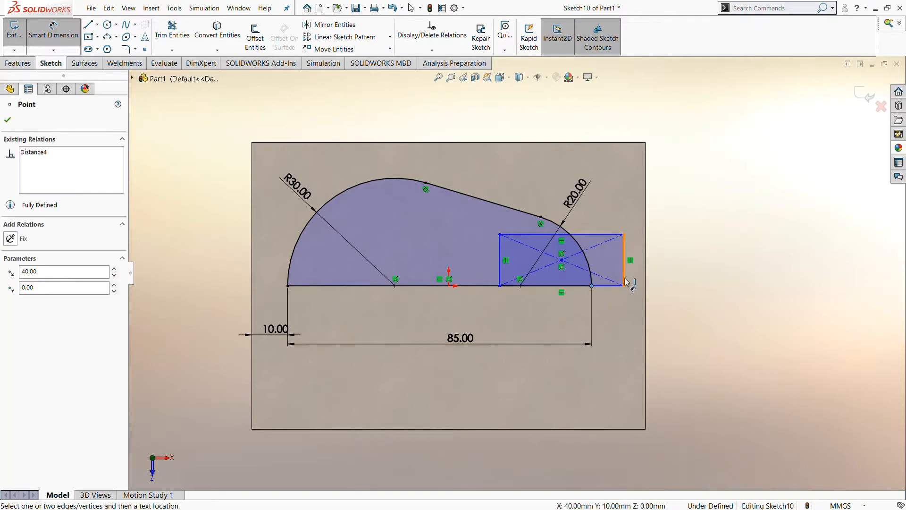
left_click(625, 280)
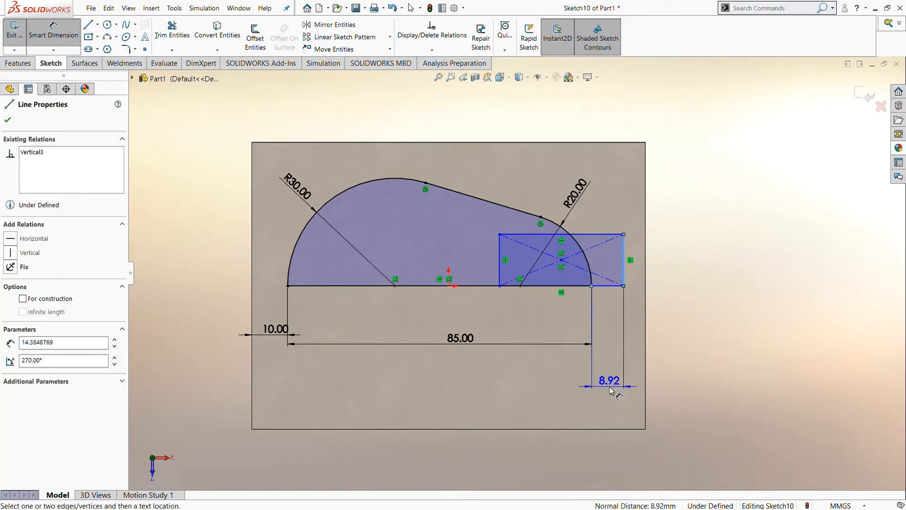
left_click(610, 388)
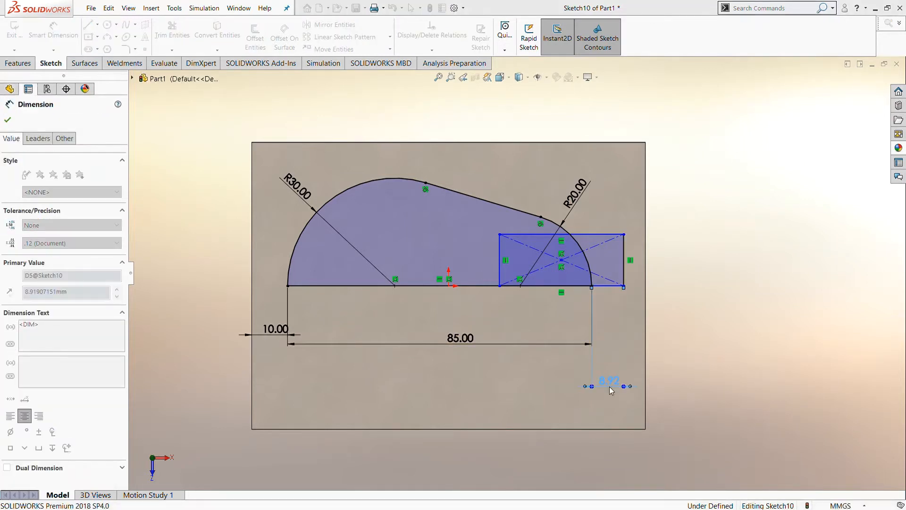
type("5")
key("Return")
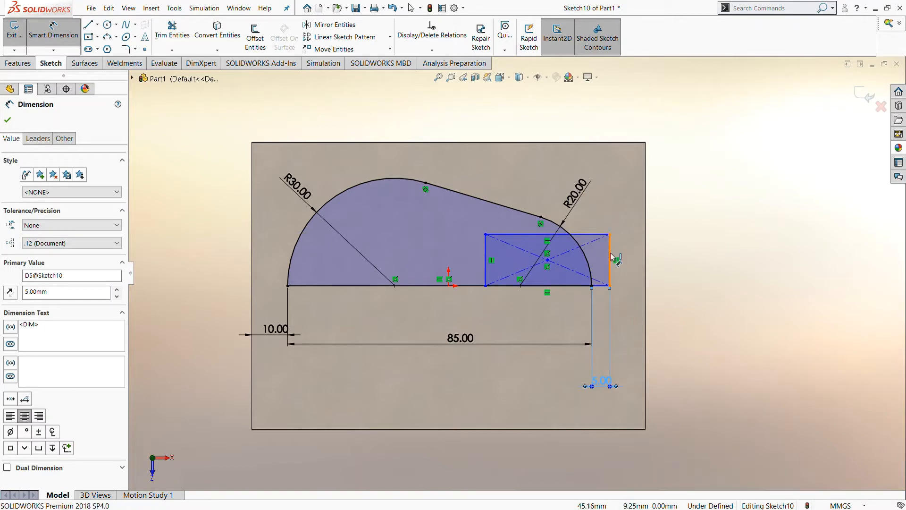
- Dimension the rectangle's height to 8 mm and exit the sketch
left_click(610, 257)
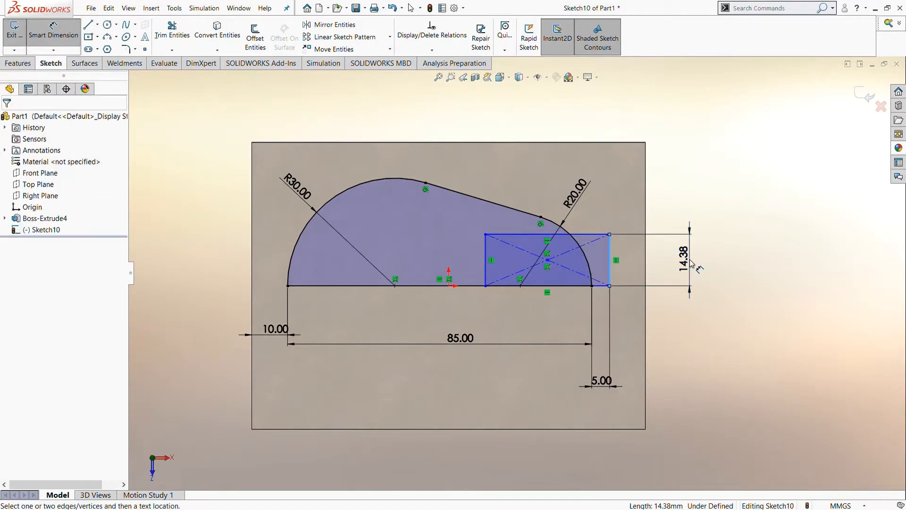
left_click(691, 264)
type("8")
key("Return")
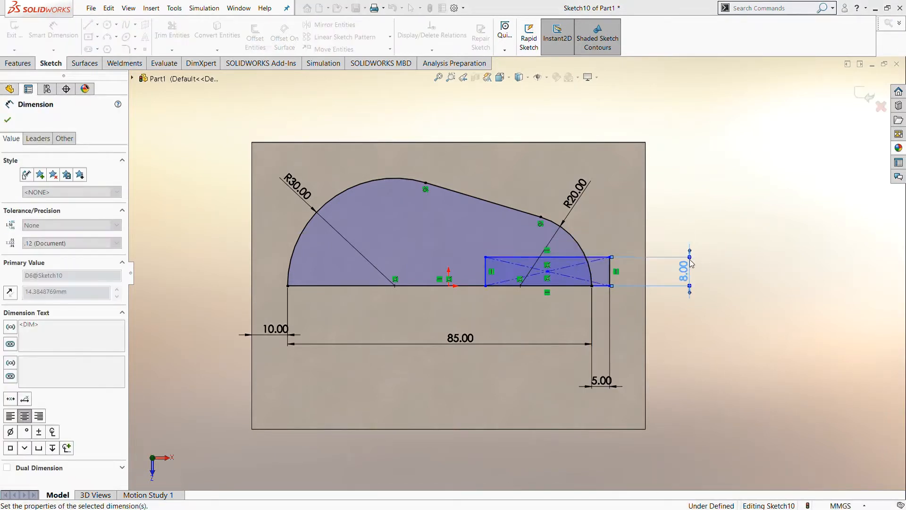
left_click(187, 240)
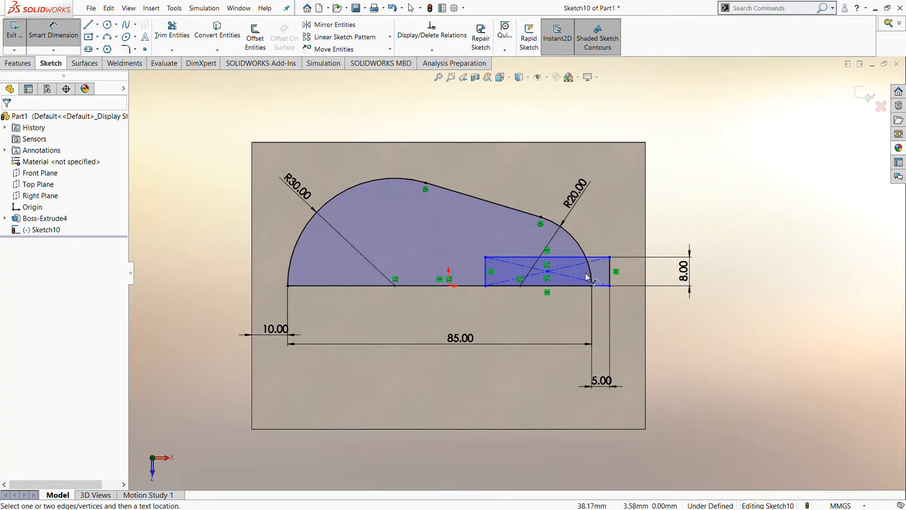
left_click(860, 93)
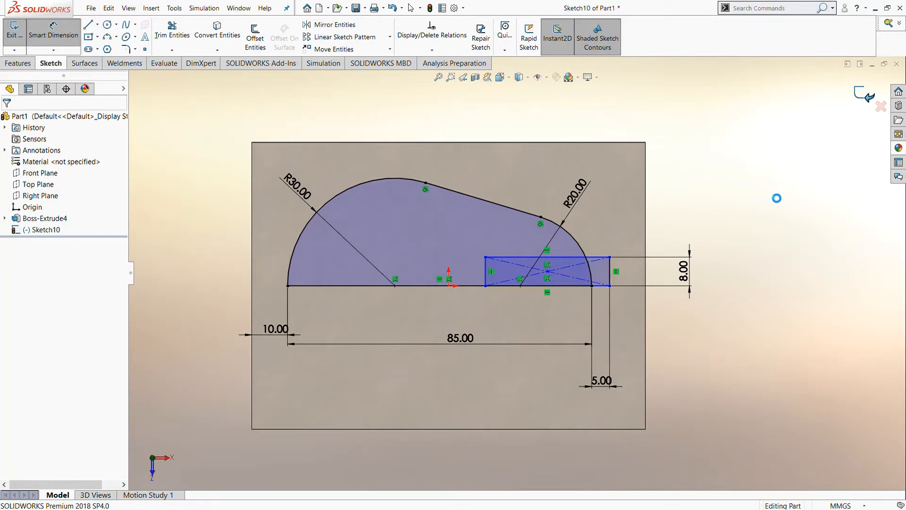
left_click(165, 251)
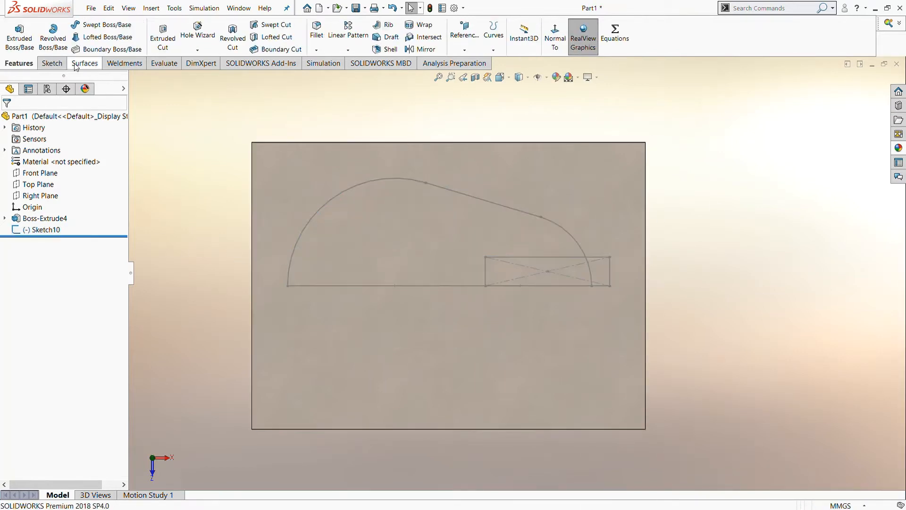
- Start a Revolved Boss/Base about the profile's base line, selecting the main profile region and the overlapping rectangle region as contours
left_click(53, 38)
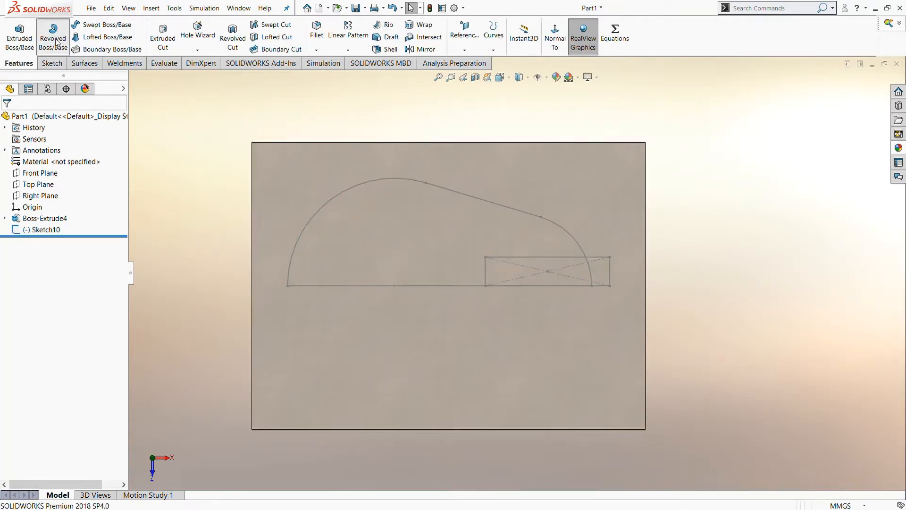
left_click(457, 285)
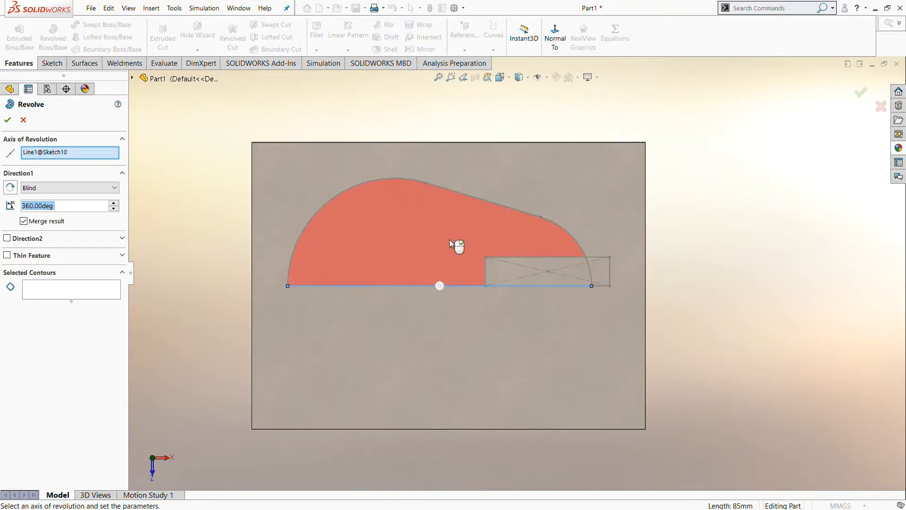
left_click(451, 243)
mouse_move(533, 301)
middle_mouse_down()
mouse_move(512, 94)
mouse_move(505, 174)
middle_mouse_up()
scroll(514, 293, "down", 3)
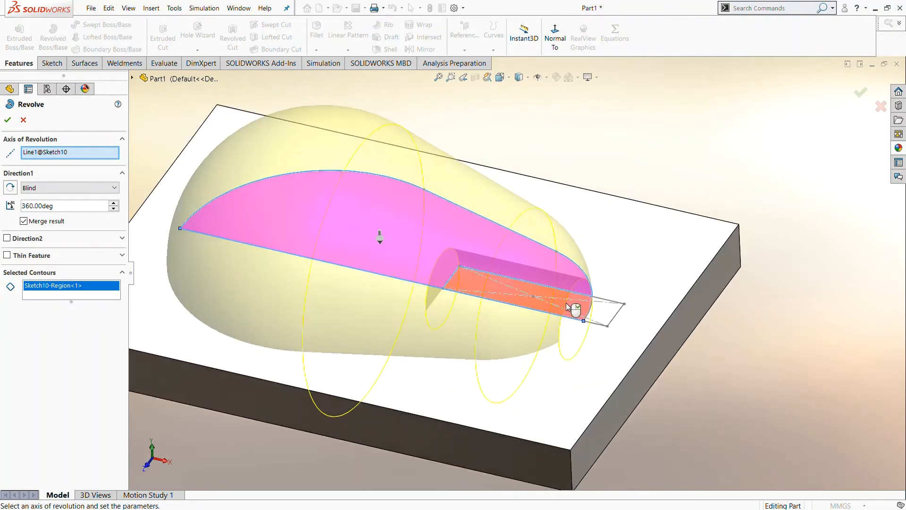
left_click(571, 302)
middle_click_drag(538, 311, 548, 261)
scroll(547, 261, "up", 3)
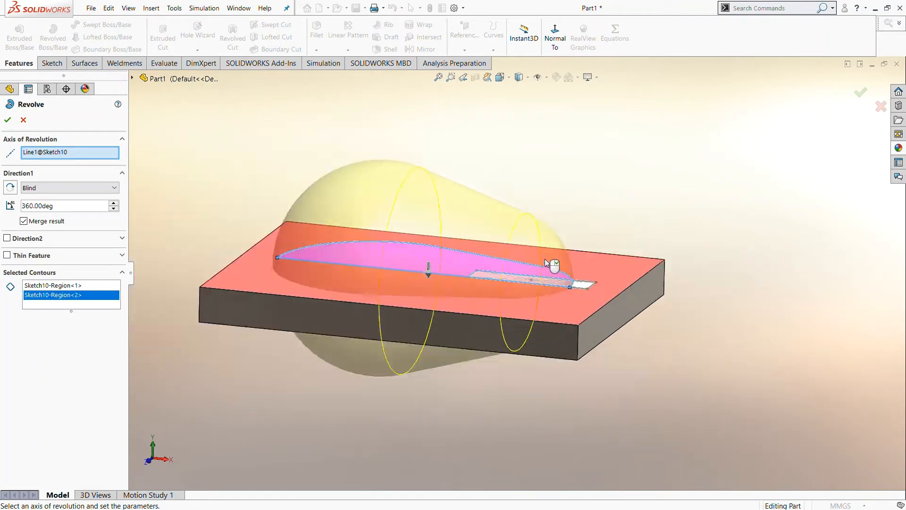
- Remove the overlapping rectangle region from the revolve contours and select it again
middle_click_drag(349, 275, 352, 337)
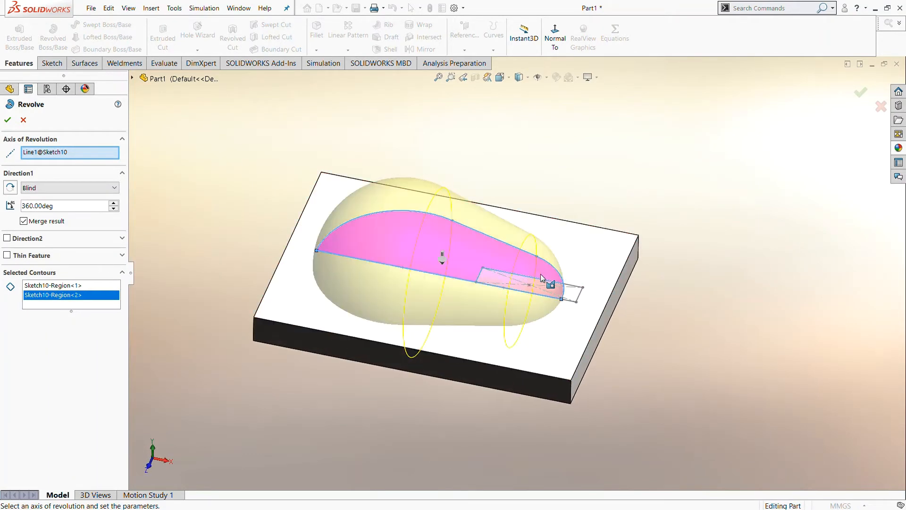
scroll(541, 286, "down", 1)
scroll(512, 281, "down", 2)
left_click(512, 282)
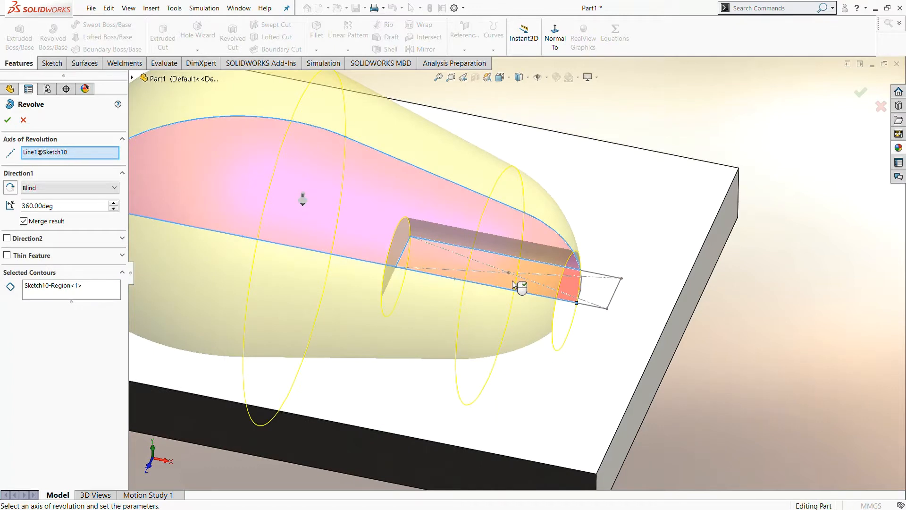
left_click(511, 280)
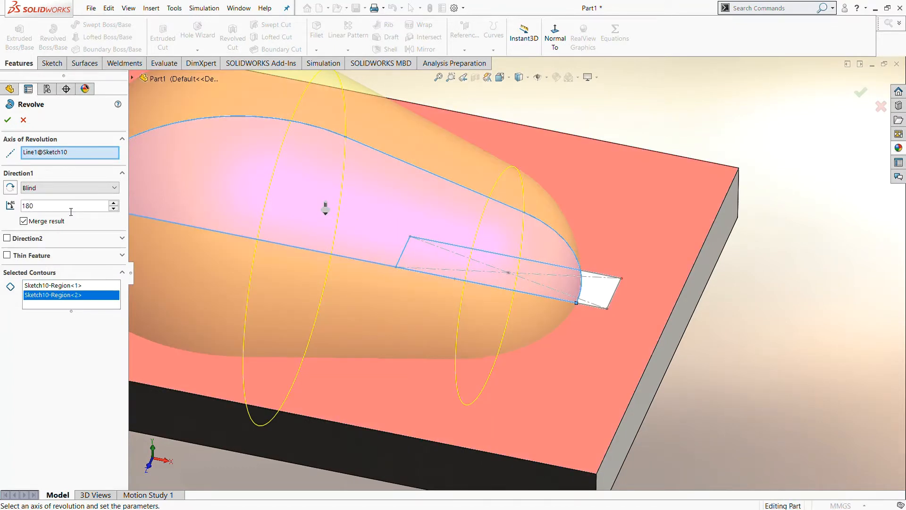
- Set the revolve angle to 180 degrees, reverse its direction so the body rises above the plate, and finish the feature
key("Return")
scroll(264, 278, "up", 5)
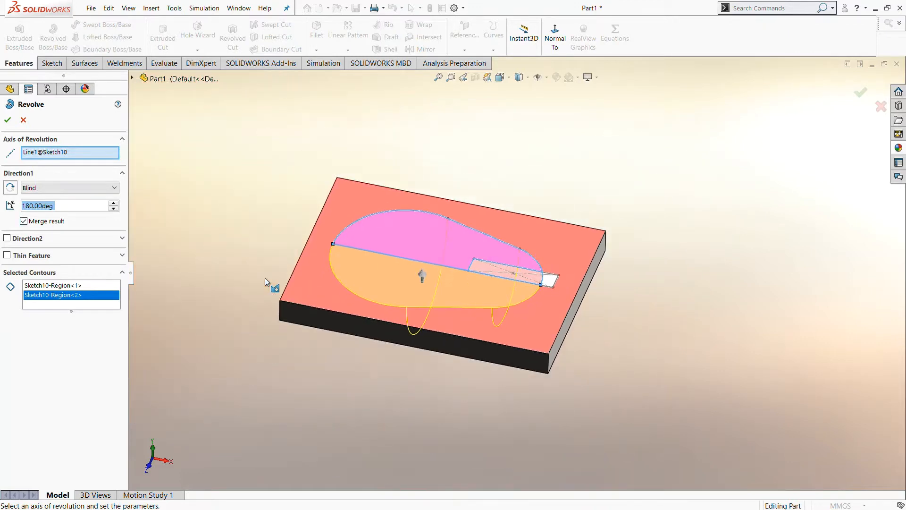
mouse_move(265, 277)
middle_mouse_down()
mouse_move(322, 162)
mouse_move(266, 271)
middle_mouse_up()
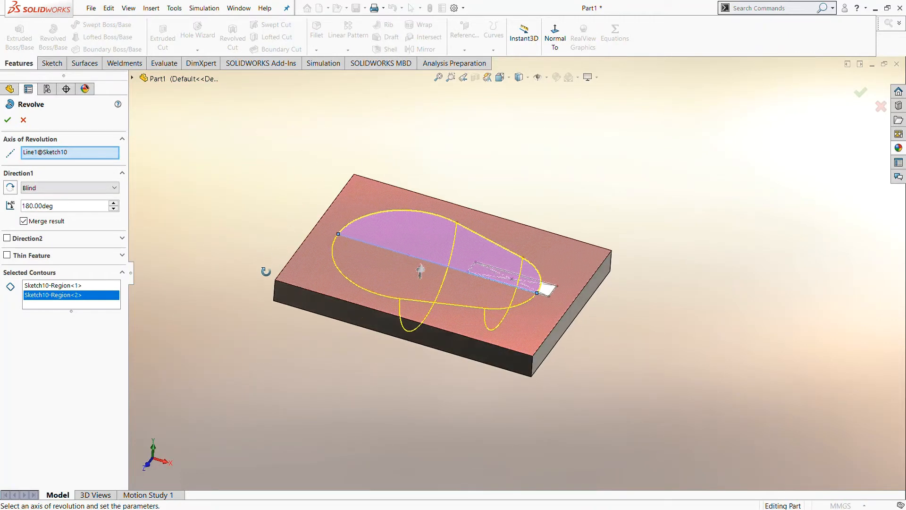
left_click(10, 188)
left_click(7, 121)
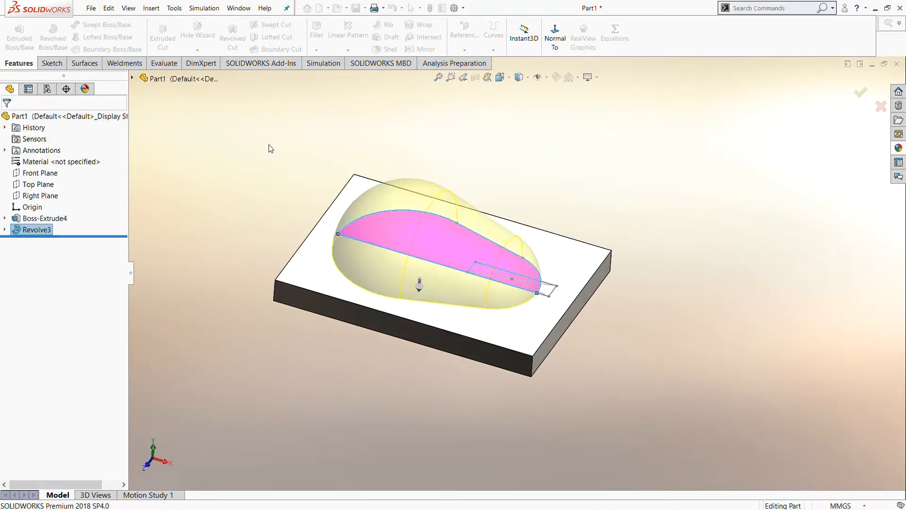
- Show the sketch used by the revolved body so it can be reused
left_click(5, 229)
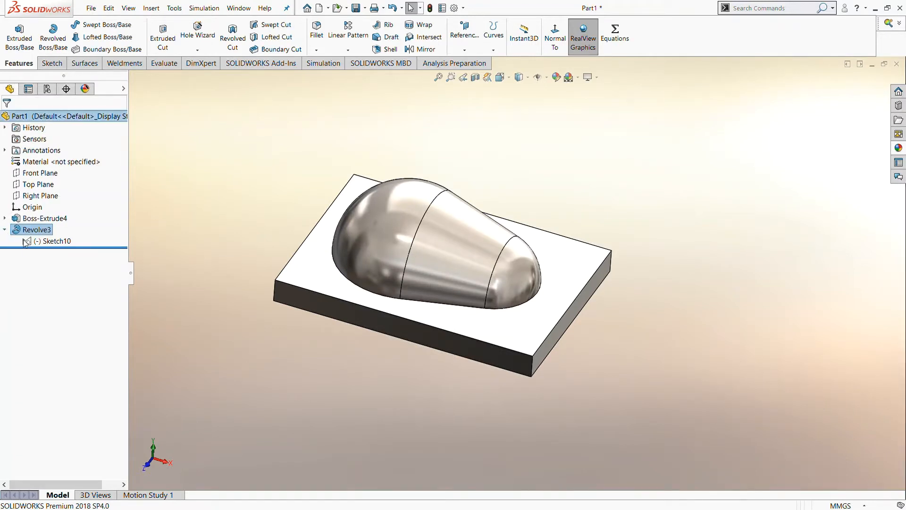
left_click(27, 241)
left_click(36, 230)
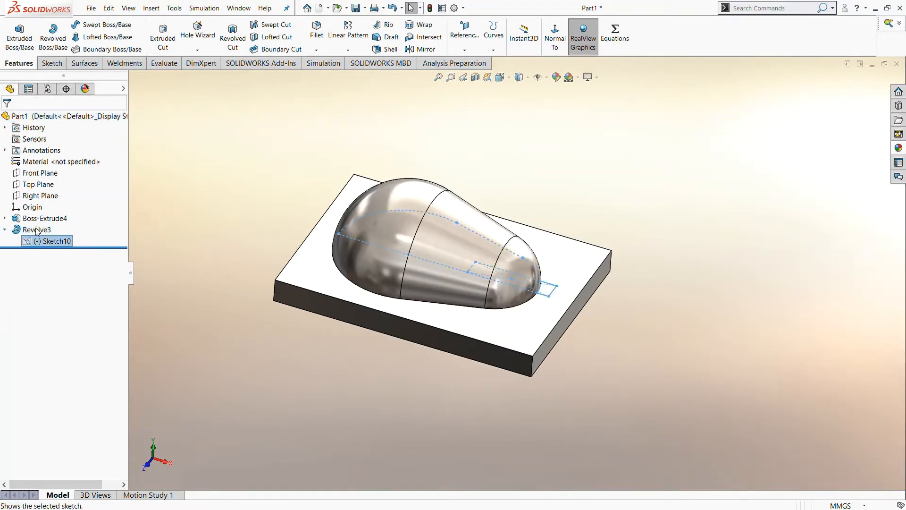
left_click(249, 195)
left_click(53, 35)
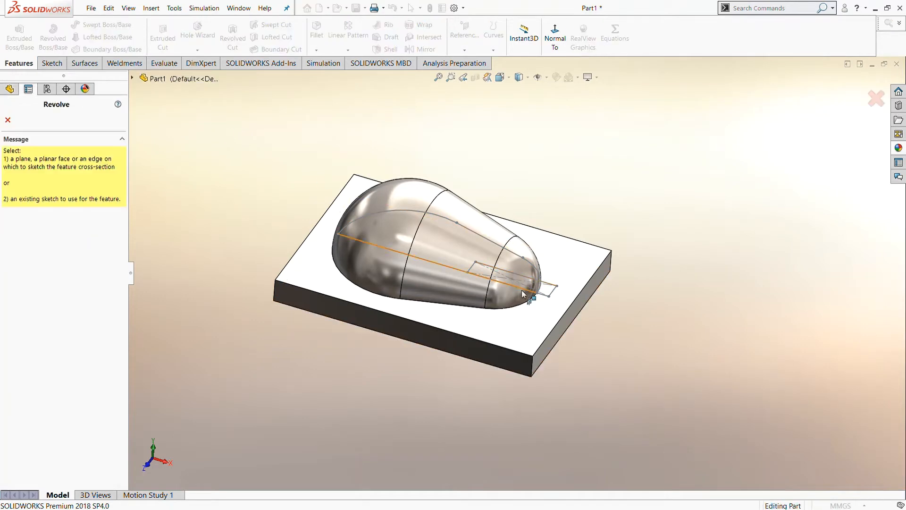
left_click(535, 295)
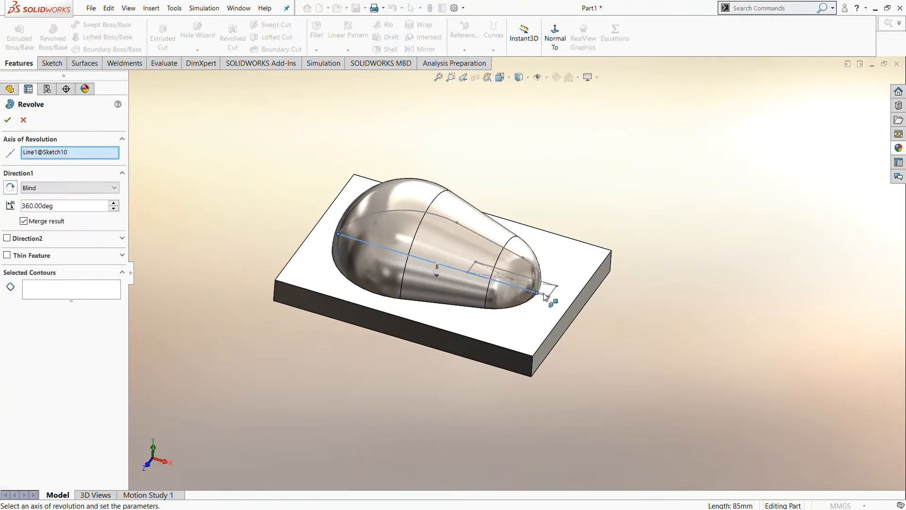
left_click(24, 120)
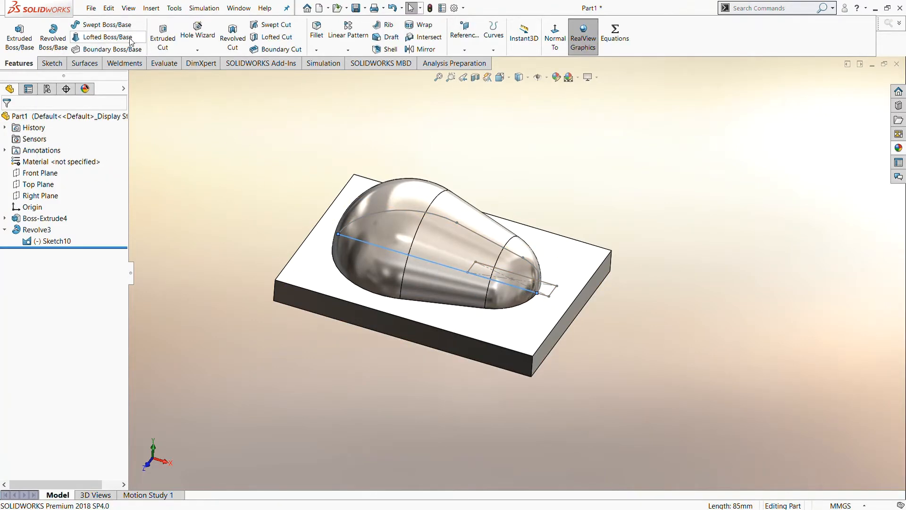
- Revolve the rectangle contour and its protruding end region 180 degrees about the base line, with the direction reversed to rise above the plate
scroll(555, 309, "down", 2)
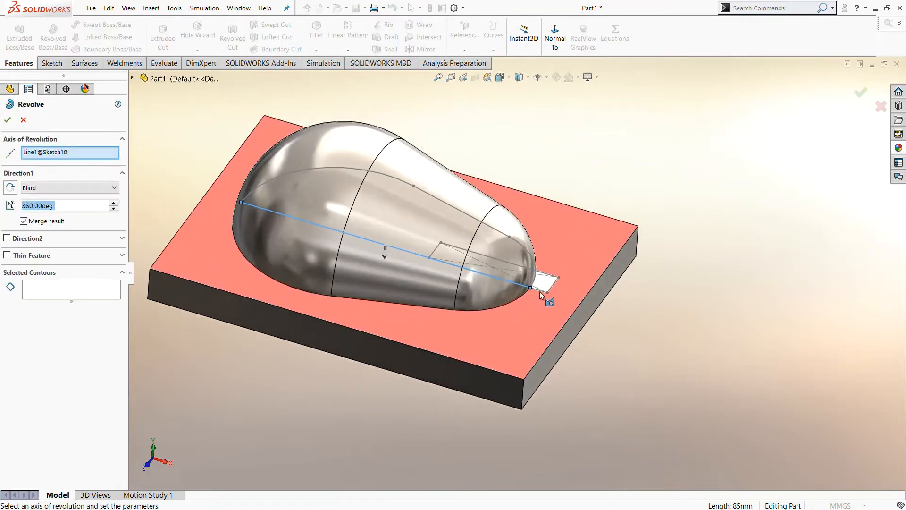
left_click(542, 285)
left_click(550, 289)
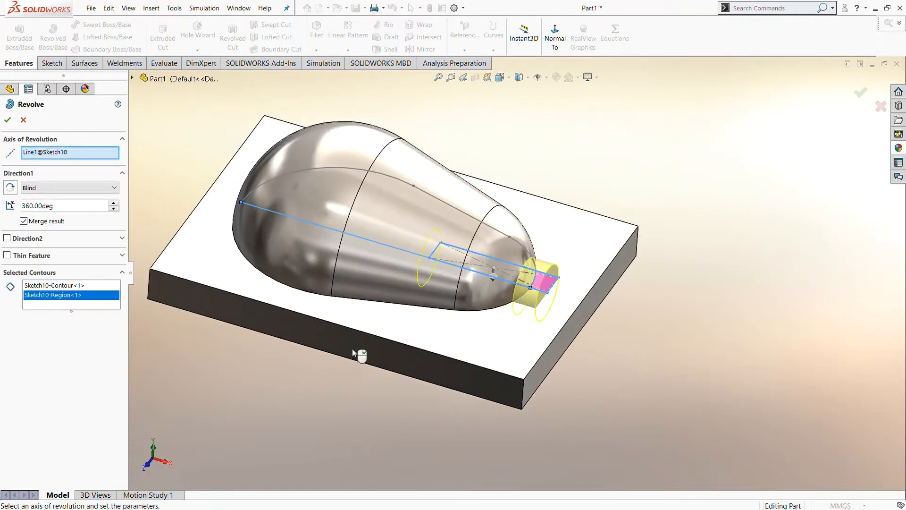
middle_click_drag(411, 323, 389, 268)
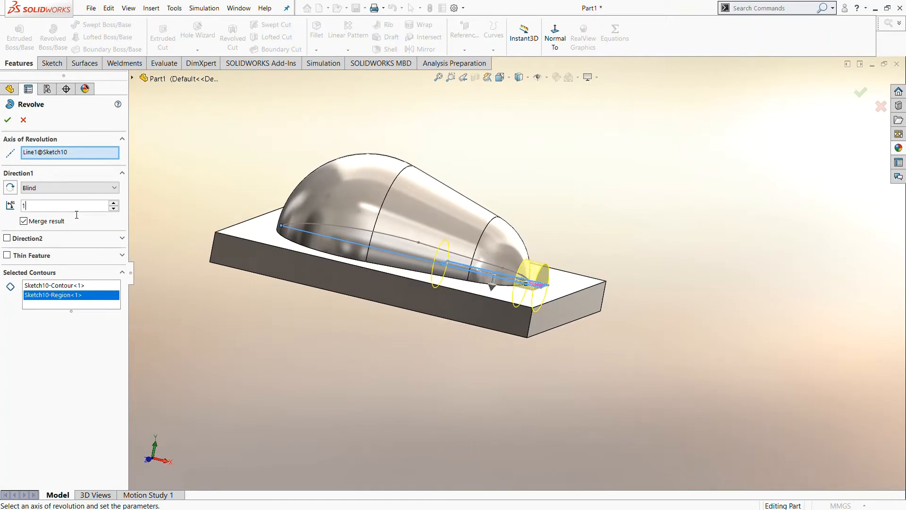
key("Return")
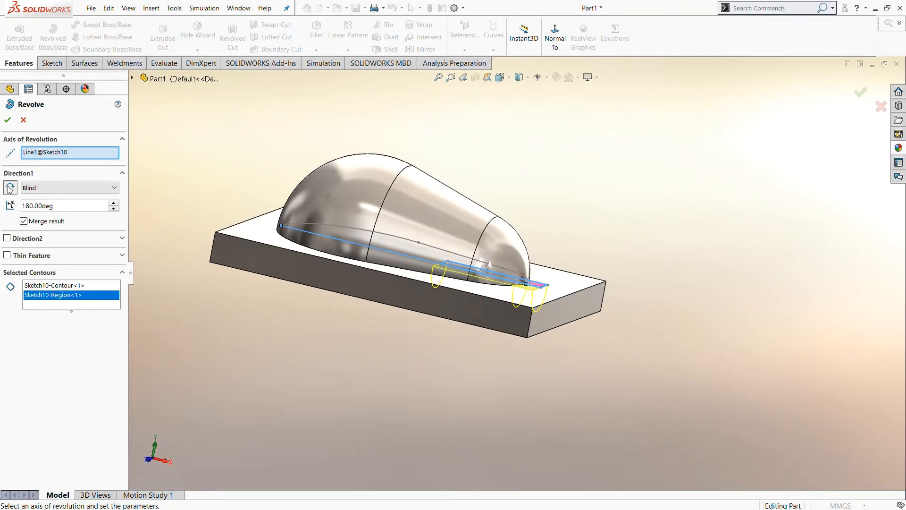
left_click(10, 188)
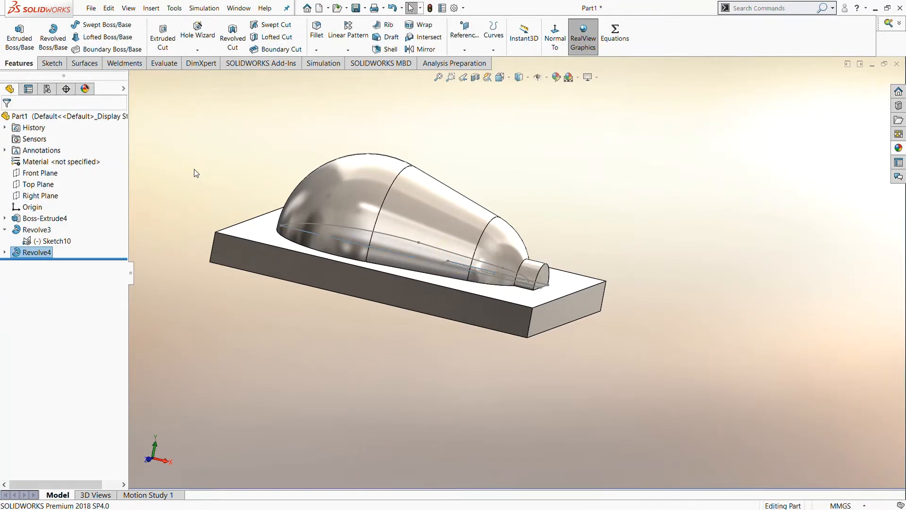
- Draft the neck's flat end face by 15 degrees using the plate's top face as the neutral plane
middle_click_drag(194, 170, 185, 222)
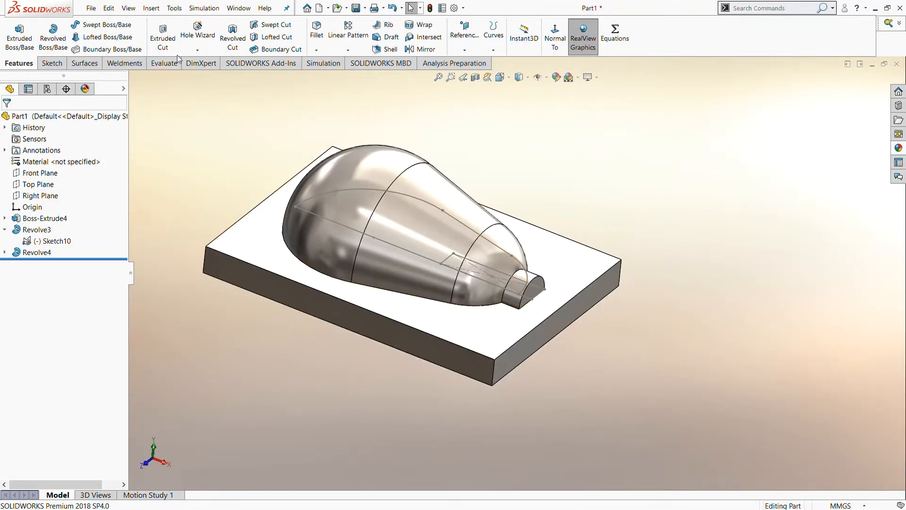
left_click(388, 38)
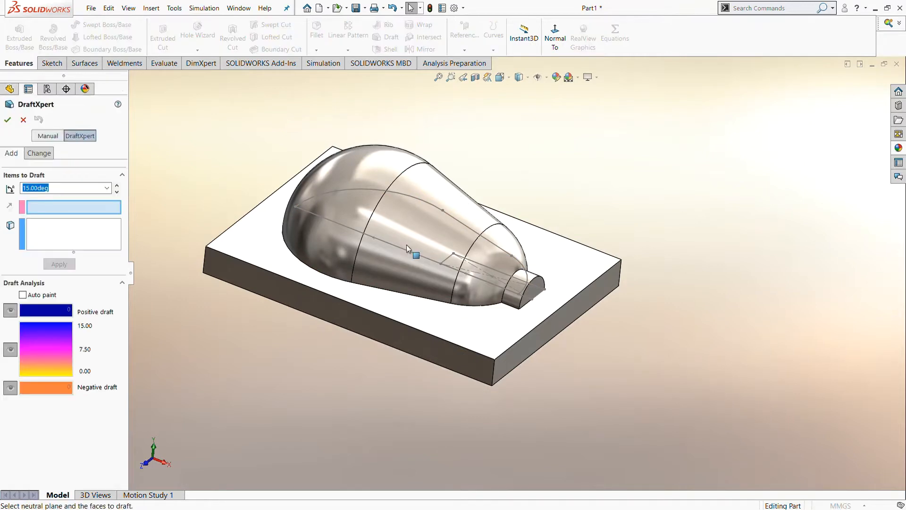
left_click(453, 310)
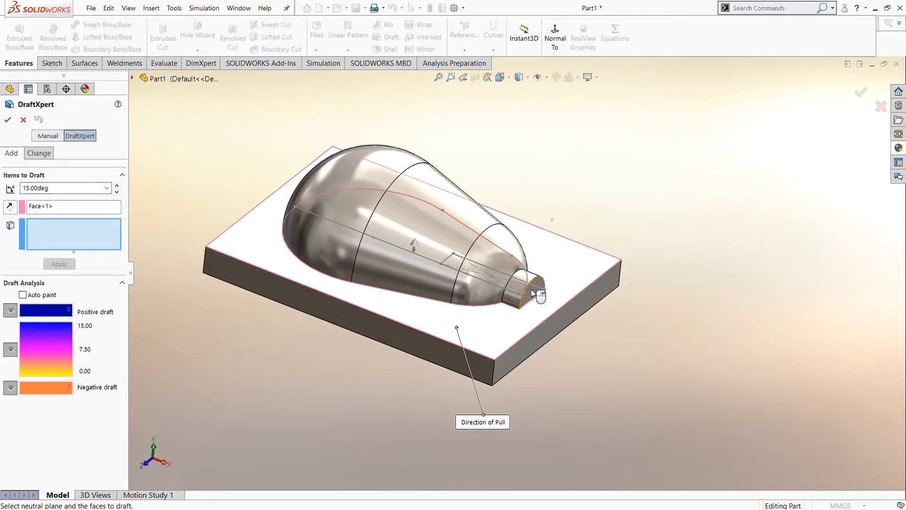
left_click(531, 290)
middle_click_drag(531, 290, 390, 344)
left_click(7, 119)
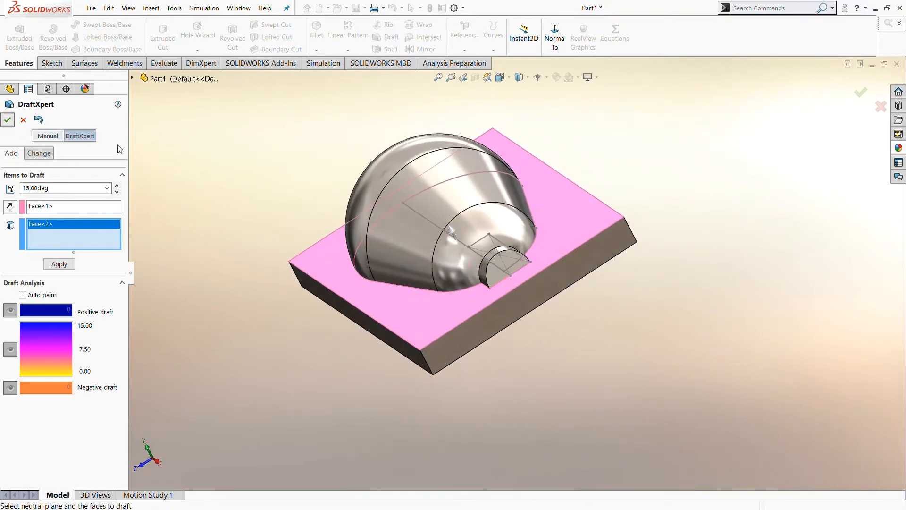
- Start a new sketch on the Front Plane and view it face-on
mouse_move(404, 233)
middle_mouse_down()
mouse_move(448, 184)
mouse_move(415, 178)
mouse_move(387, 189)
middle_mouse_up()
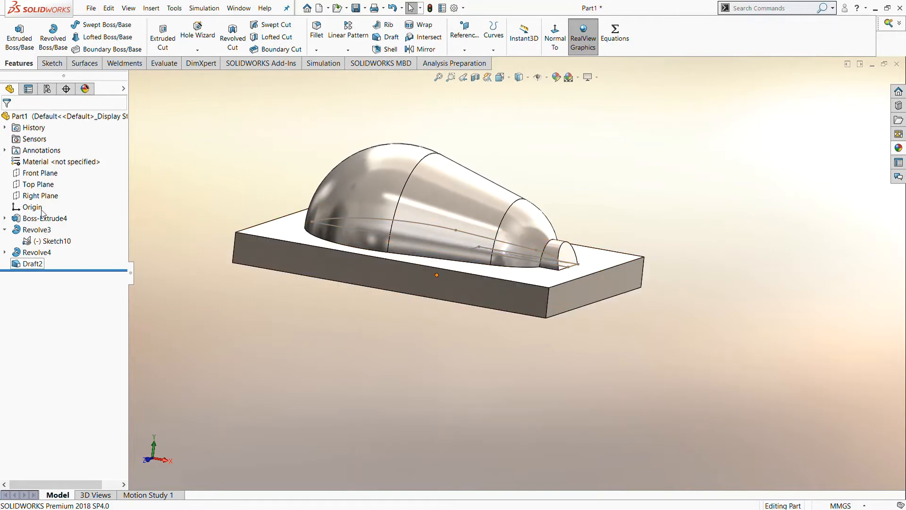
left_click(40, 173)
left_click(51, 160)
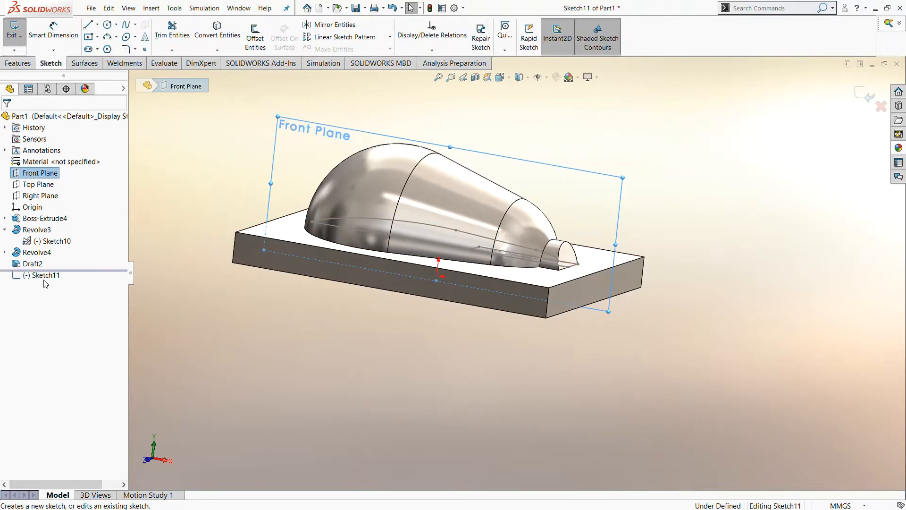
left_click(46, 275)
left_click(64, 265)
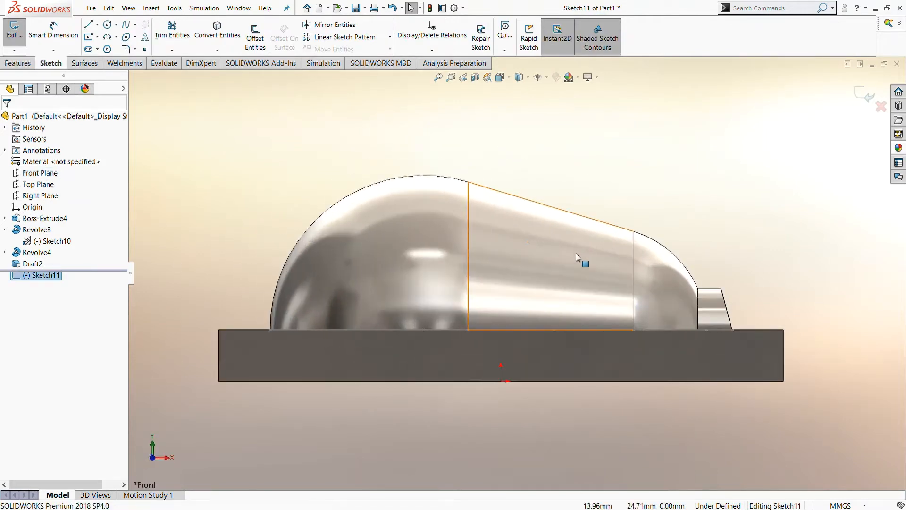
- Sketch a horizontal line about 10.5 mm above the plate's top, joined to an oblique line rising past the bulb at about 118 degrees
left_click(89, 25)
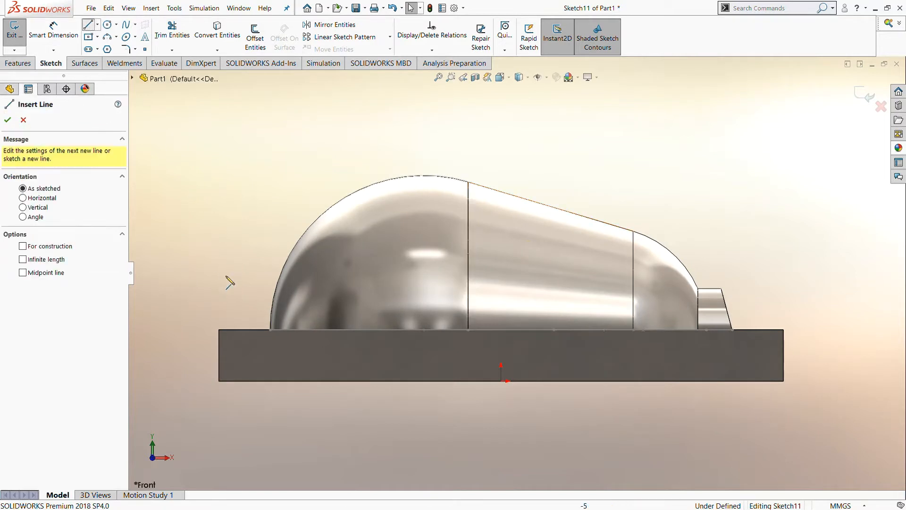
left_click(225, 276)
left_click(380, 276)
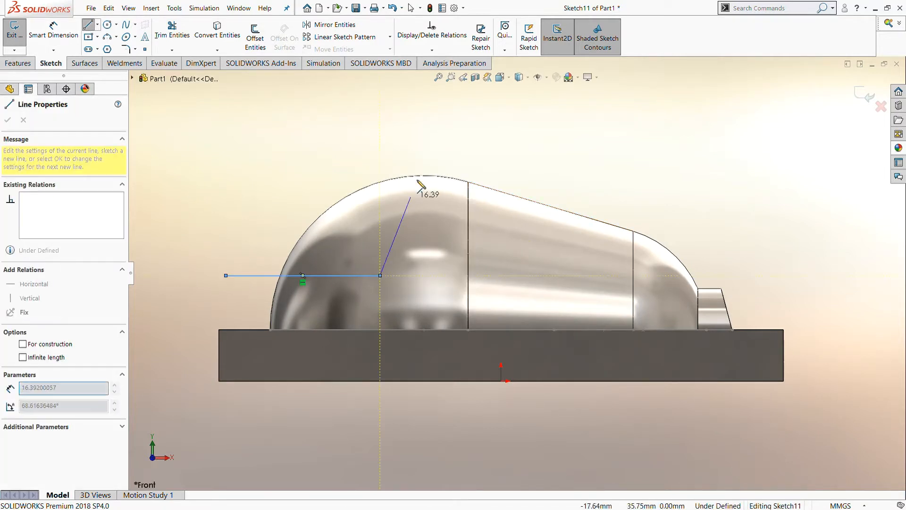
- Dimension the horizontal line's height above the plate's top edge as 10 mm
left_click(51, 38)
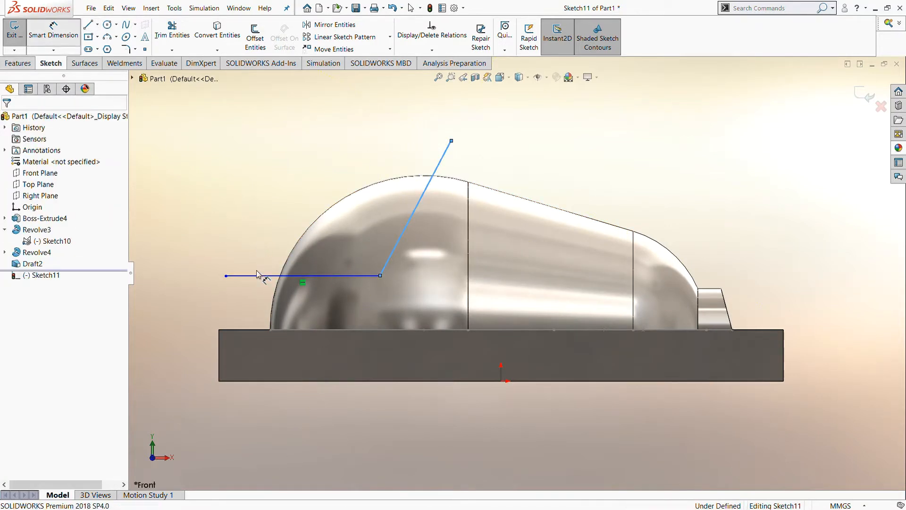
left_click(250, 328)
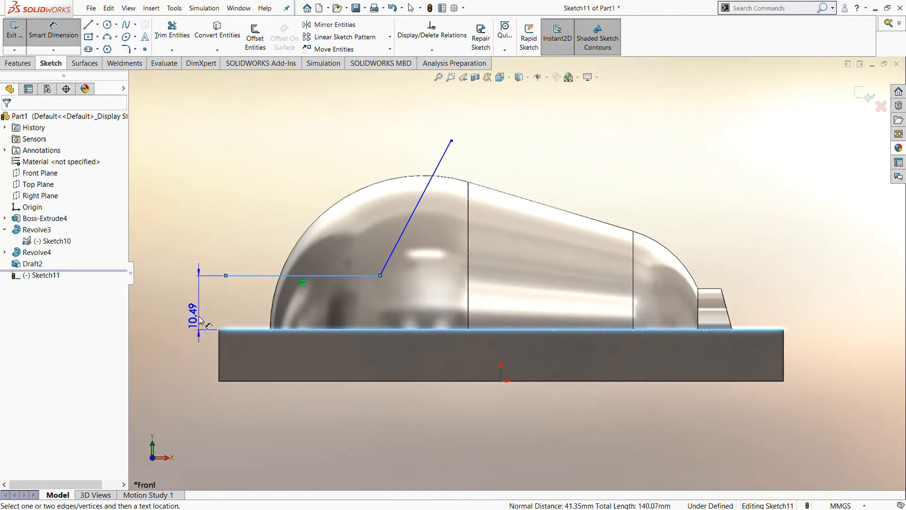
left_click(199, 319)
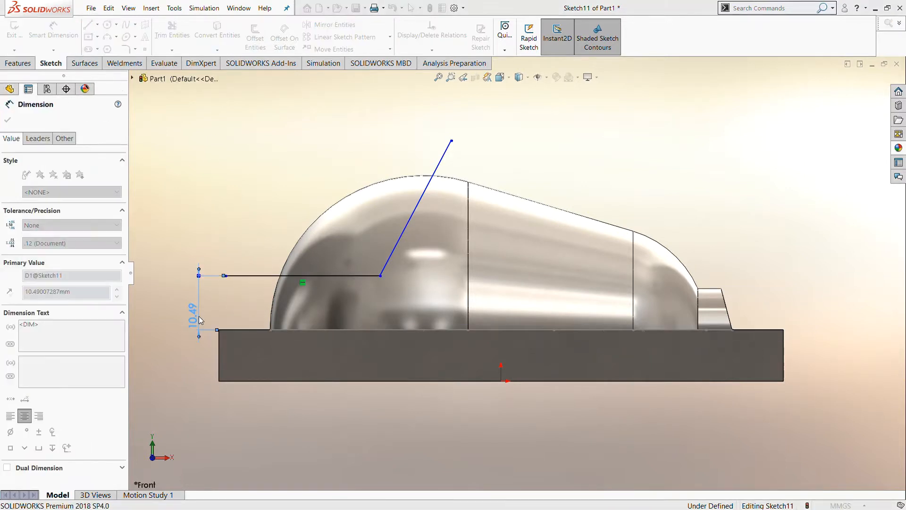
type("10")
key("Return")
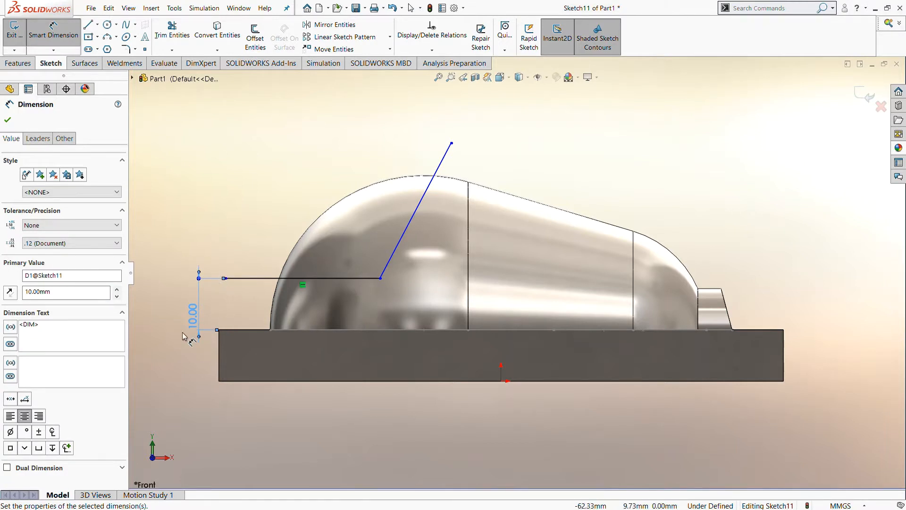
- Dimension the corner between the two lines 25 mm from the plate's end edge at the bulb's large end
left_click(218, 362)
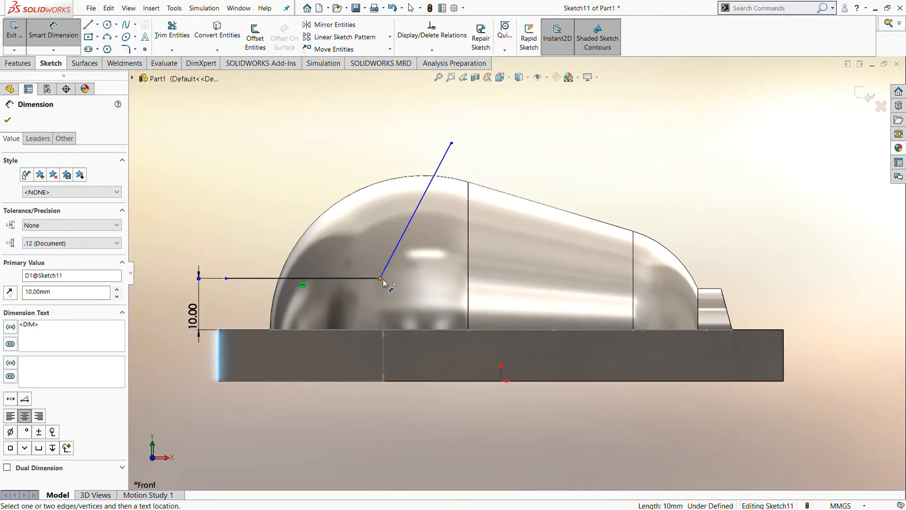
left_click(380, 278)
left_click(329, 425)
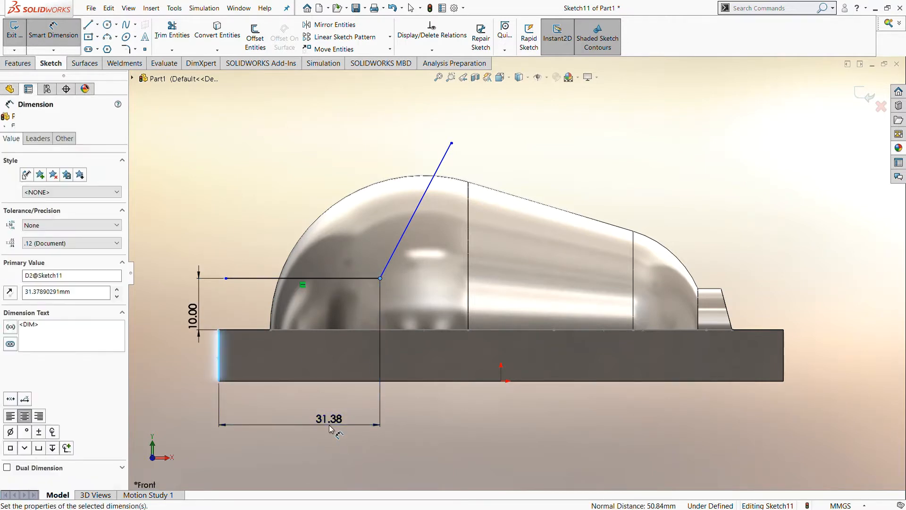
type("25")
key("Return")
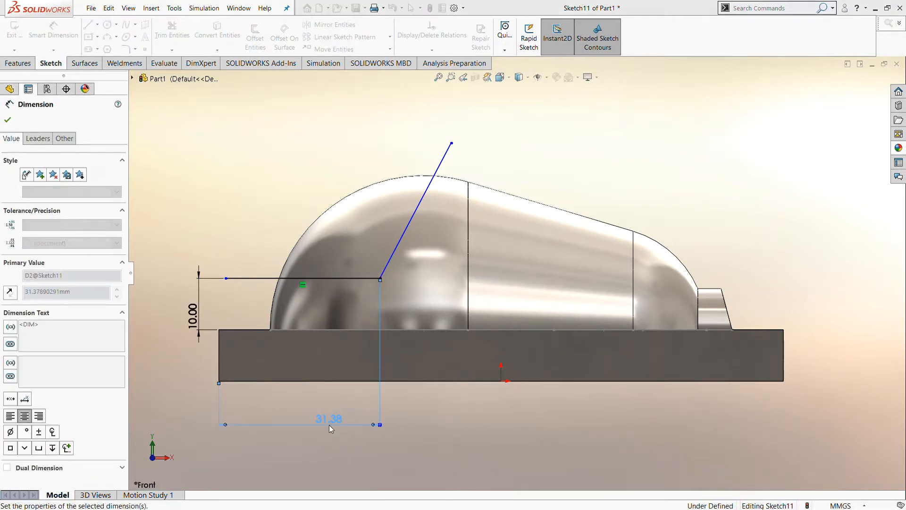
- Set the angle between the horizontal and oblique lines to 120 degrees and place its dimension farther above the corner
left_click(322, 278)
left_click(358, 258)
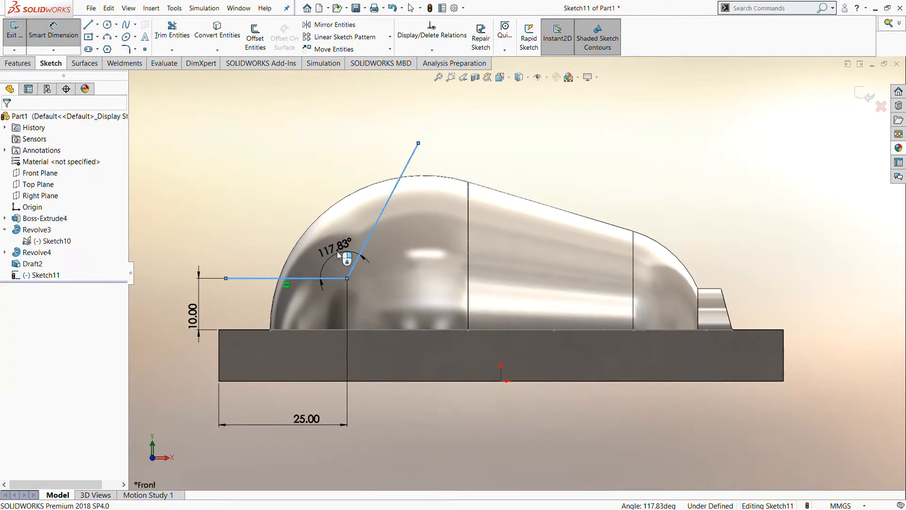
left_click(337, 251)
type("120")
key("Return")
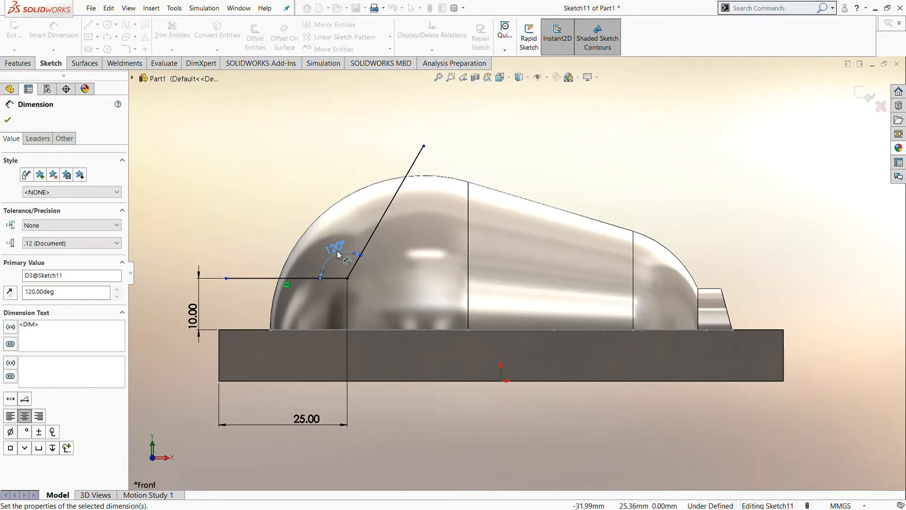
left_click_drag(337, 251, 332, 185)
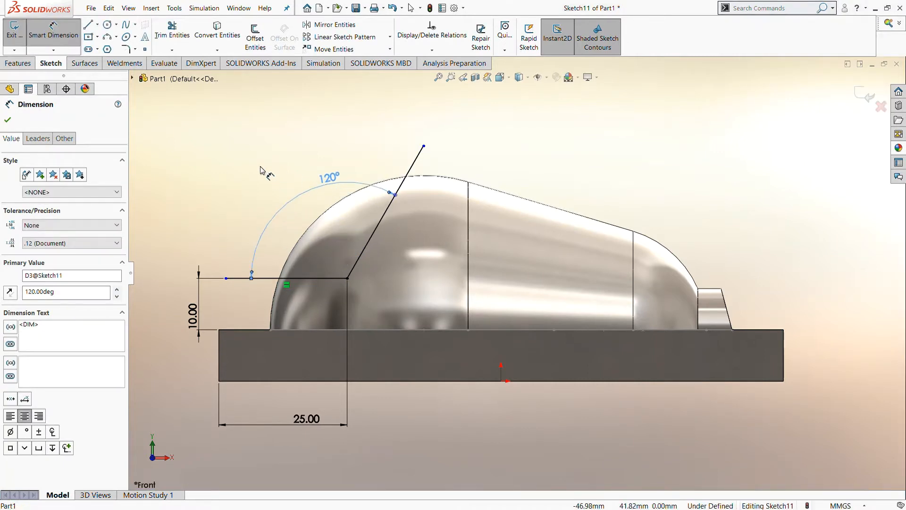
key("Escape")
- Round the corner between the horizontal and oblique lines with a 5 mm sketch fillet
left_click(125, 49)
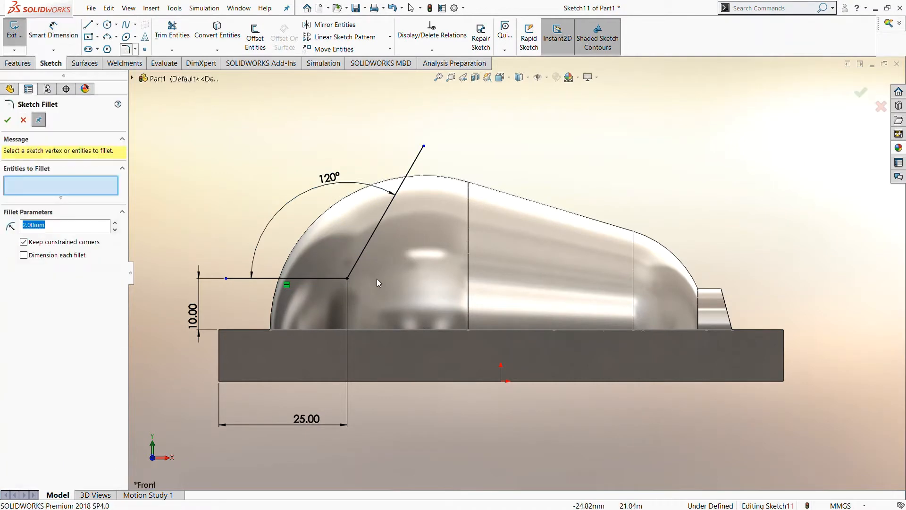
left_click(330, 278)
left_click(350, 266)
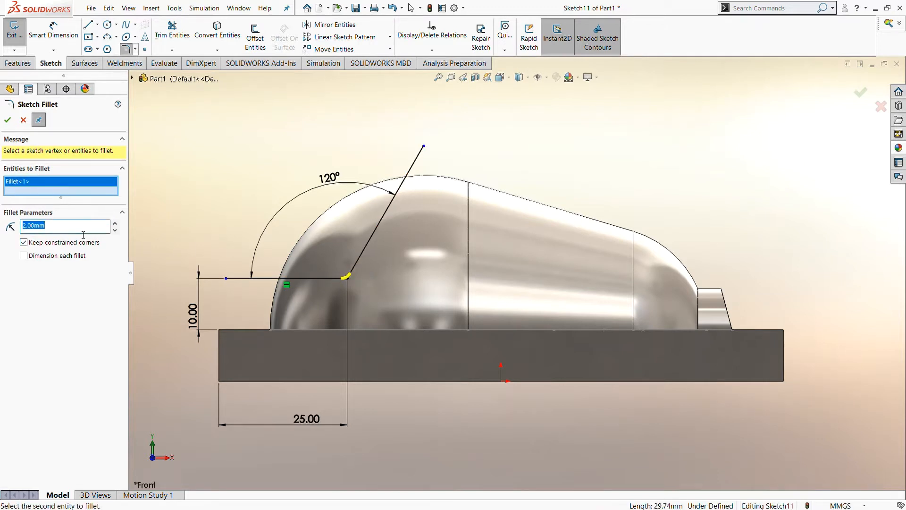
left_click(7, 119)
key("f")
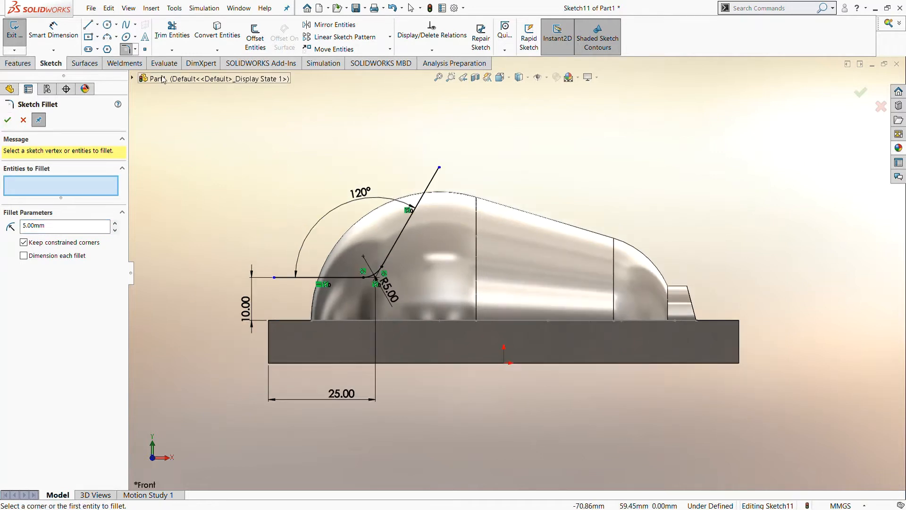
left_click(109, 38)
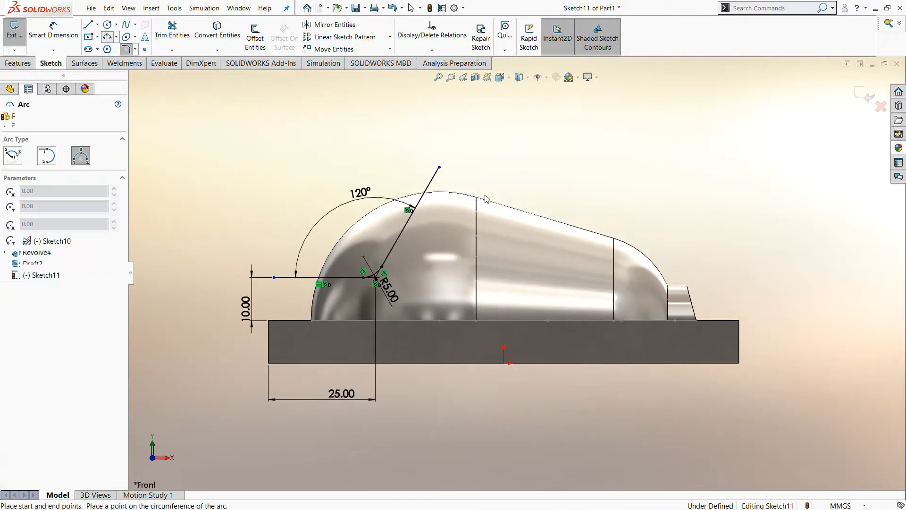
left_click(458, 196)
key("Escape")
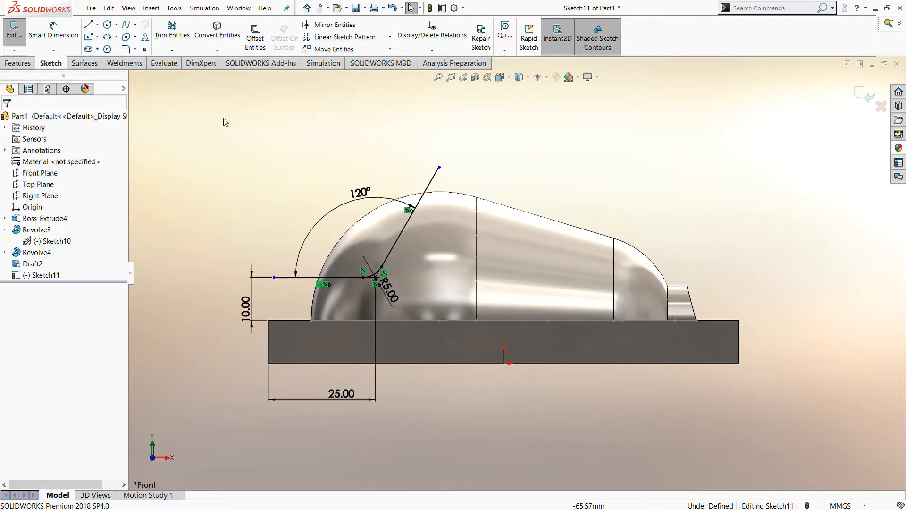
- Sketch a downward-bulging three-point arc of about 32.6 mm radius from the large dome's outline to the small end's curved outline
left_click(109, 38)
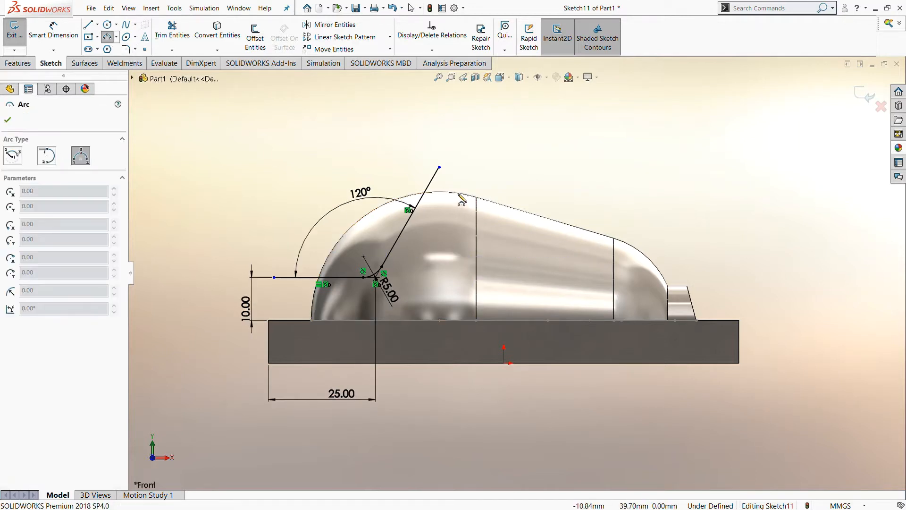
left_click(462, 194)
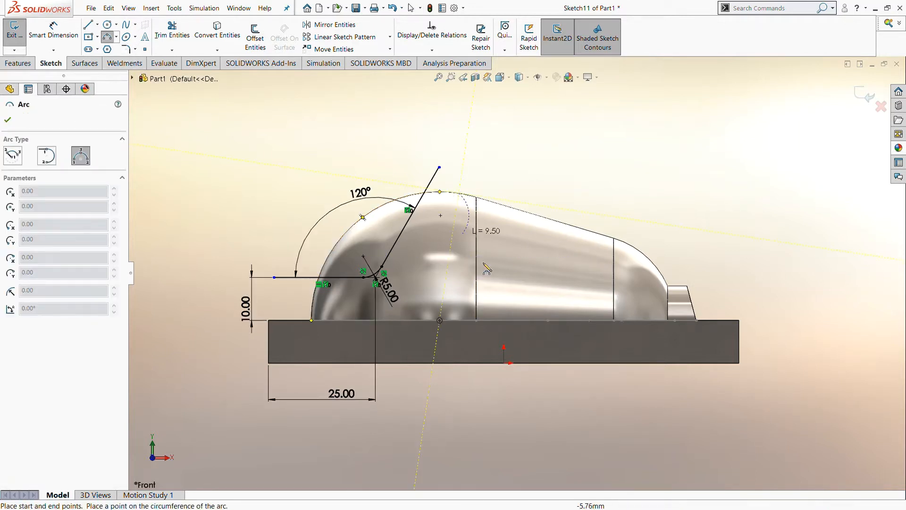
left_click(635, 249)
left_click(563, 258)
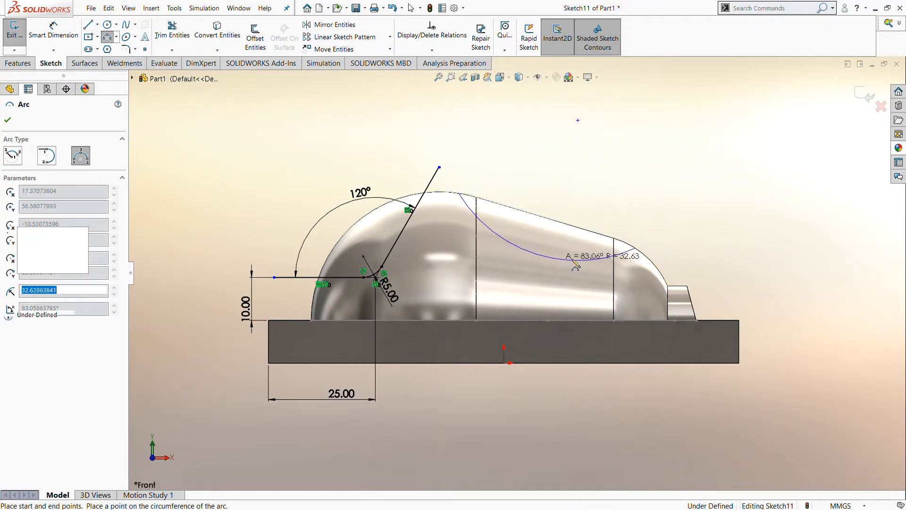
key("Escape")
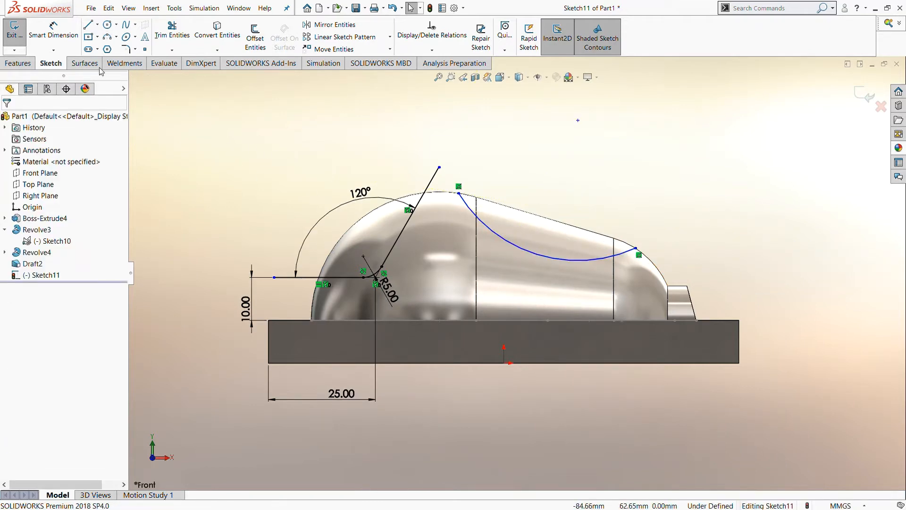
- Dimension the arc's upper endpoint 40 mm from the plate's end edge at the bulb's large end
left_click(54, 33)
left_click(269, 342)
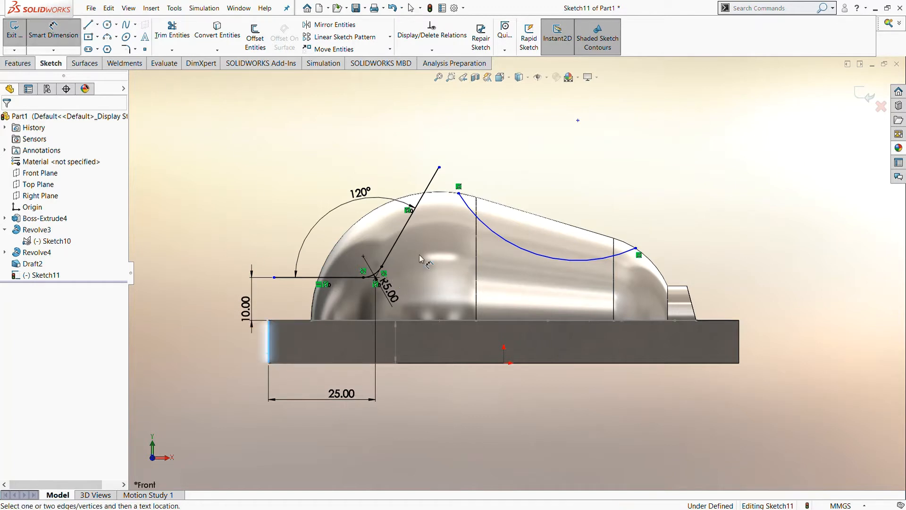
left_click(458, 192)
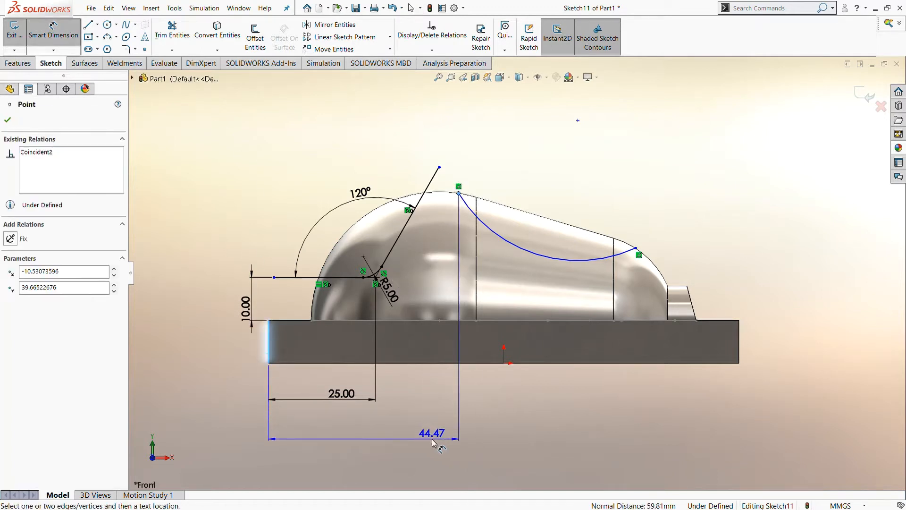
left_click(431, 439)
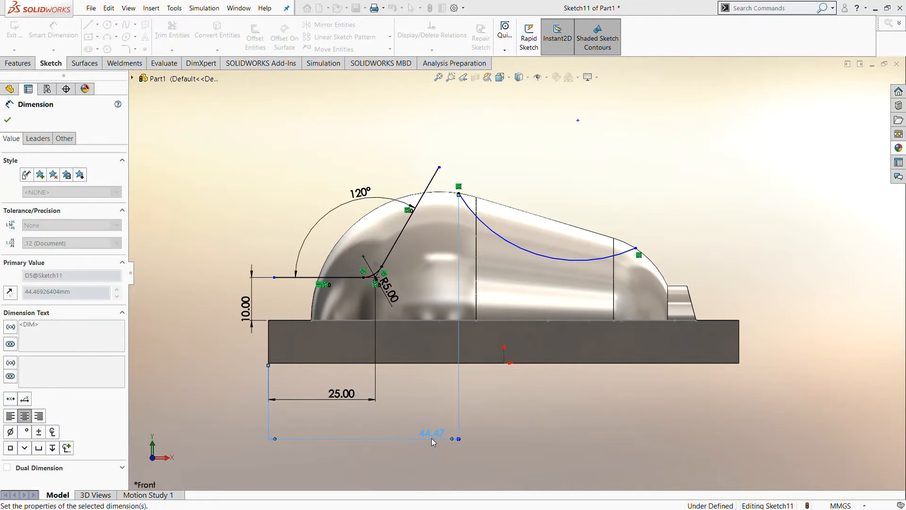
type("40")
key("Return")
- Dimension the arc's lower endpoint 19 mm from the plate's end edge on the neck side
left_click(635, 248)
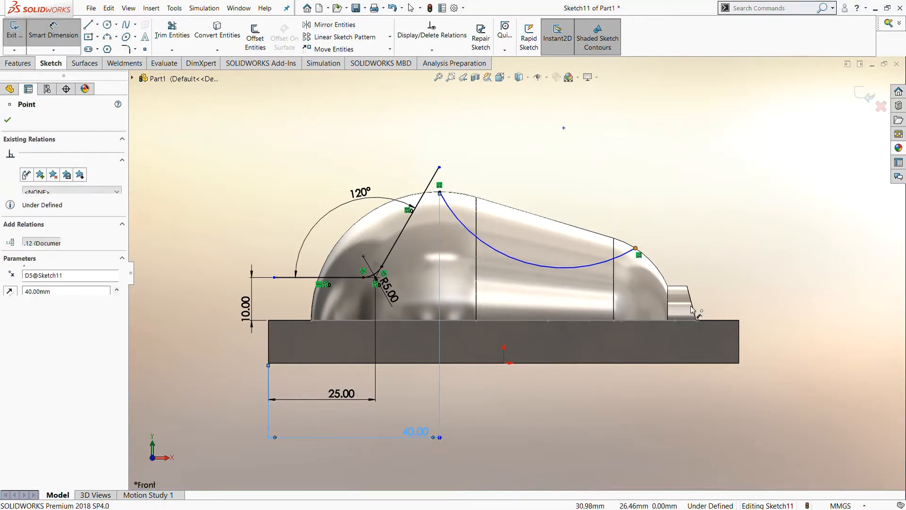
left_click(739, 336)
left_click(673, 457)
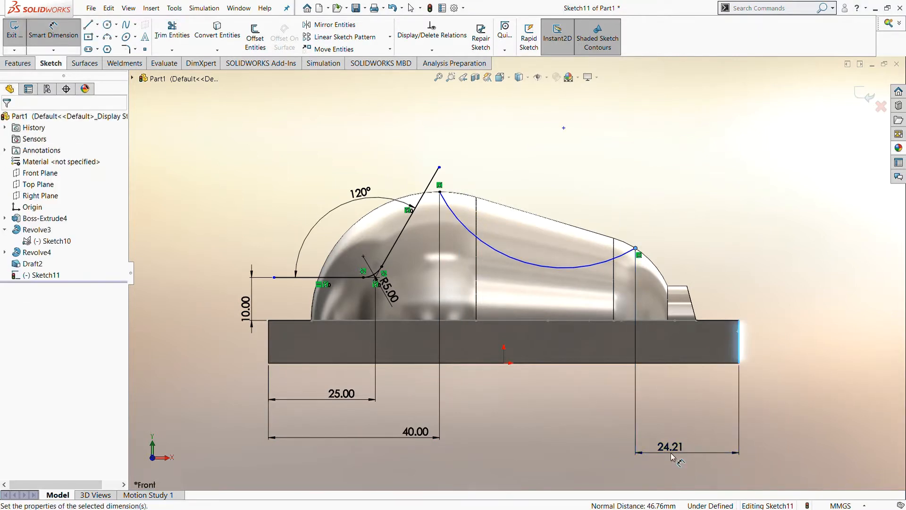
type("19")
key("Return")
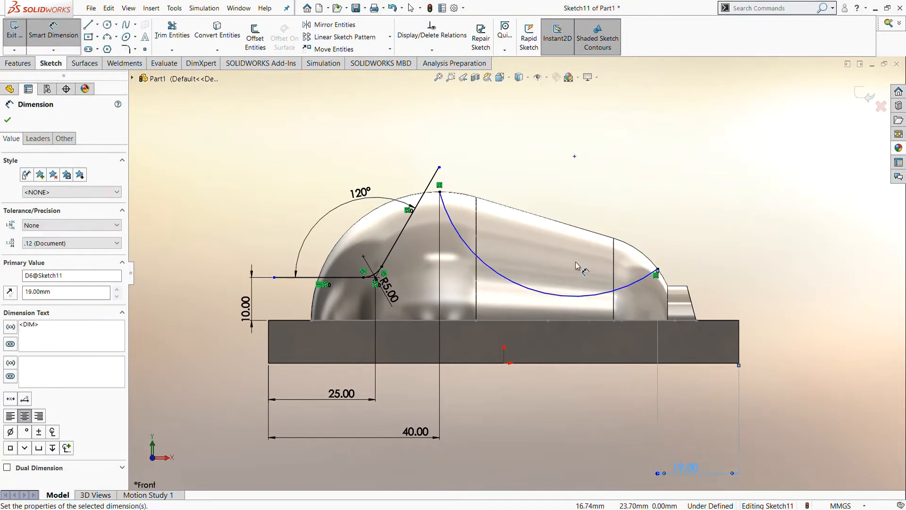
- Dimension the downward-bulging arc's radius as 50 mm and exit the profile sketch
left_click(568, 296)
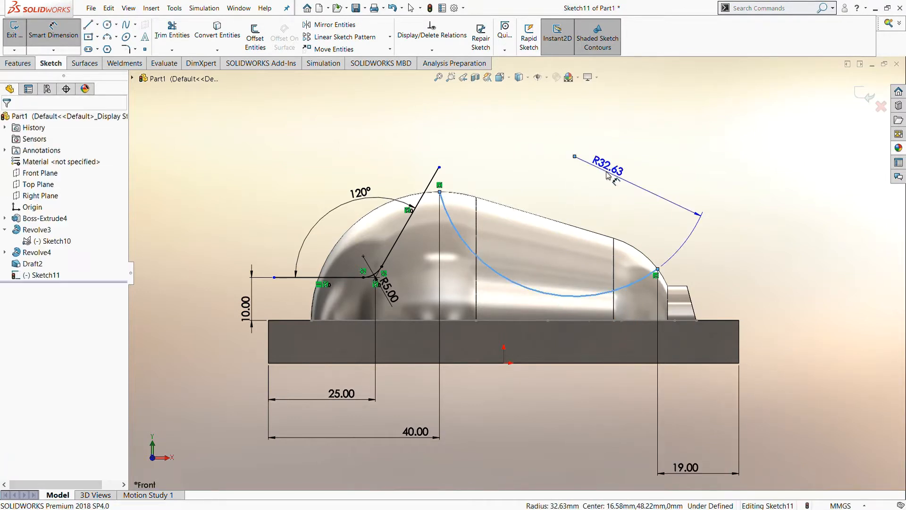
left_click(608, 176)
type("50")
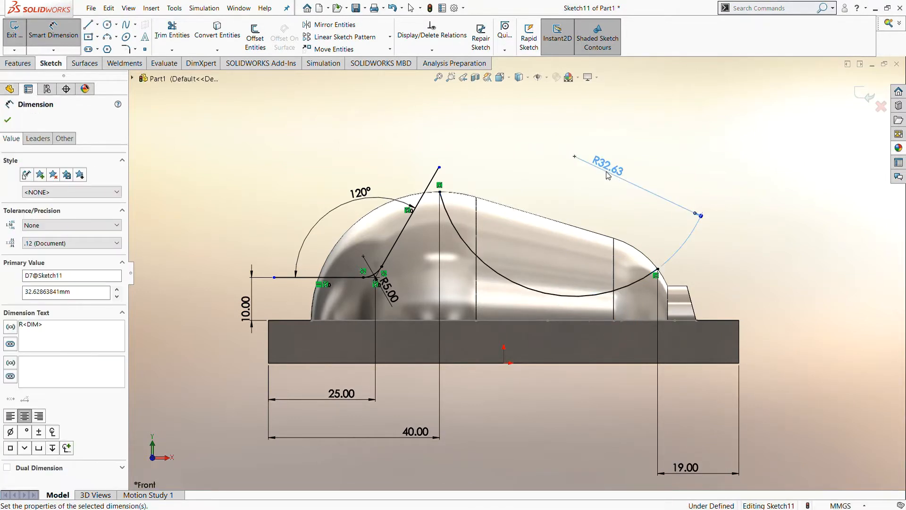
key("Return")
scroll(610, 191, "up", 1)
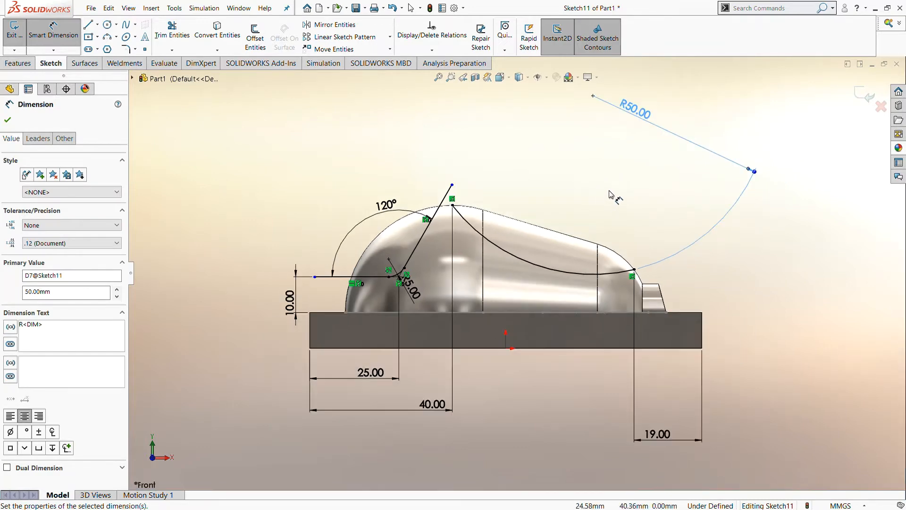
scroll(611, 191, "down", 3)
scroll(610, 191, "up", 3)
left_click(615, 188)
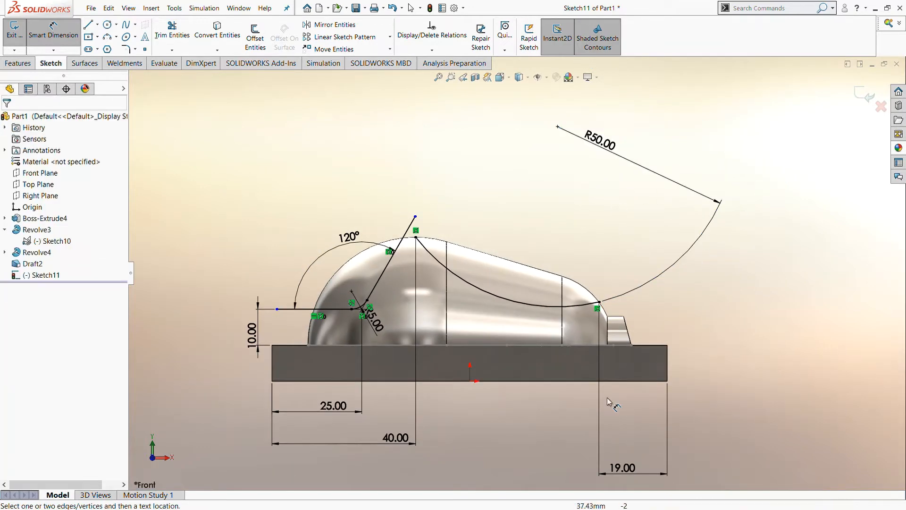
scroll(538, 433, "down", 1)
scroll(539, 434, "up", 1)
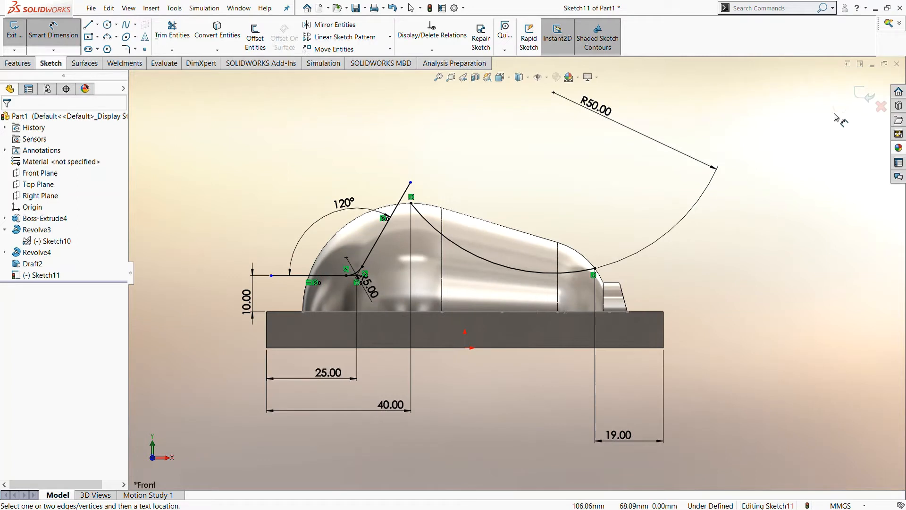
left_click(867, 94)
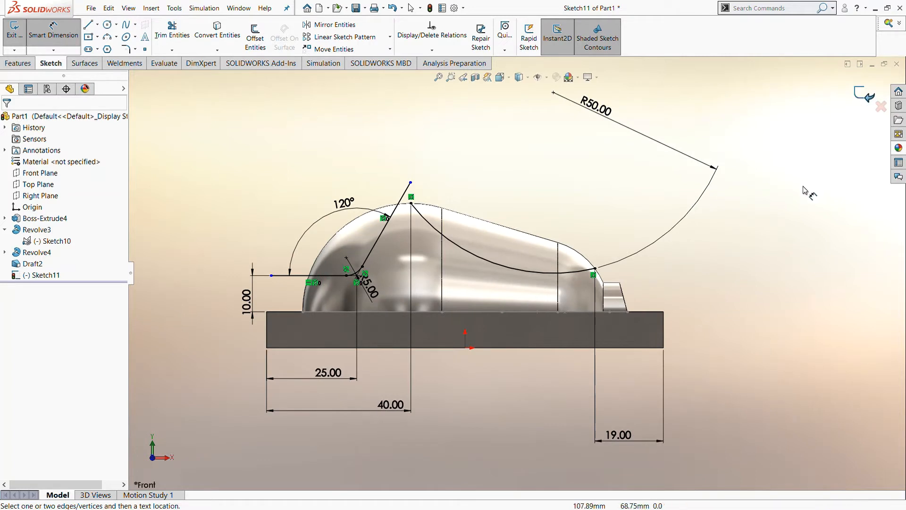
left_click(727, 248)
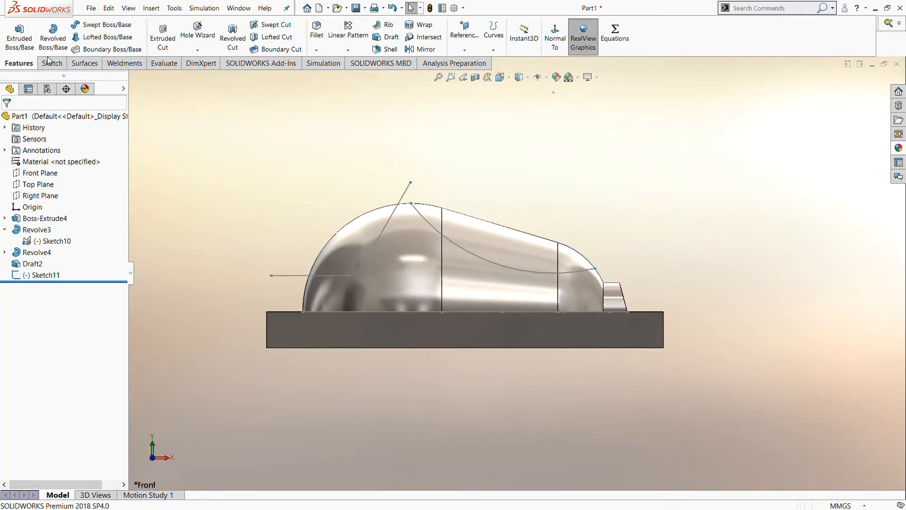
- Extrude-cut the dome's large end with the filleted open line contour, using Through All - Both
left_click(165, 40)
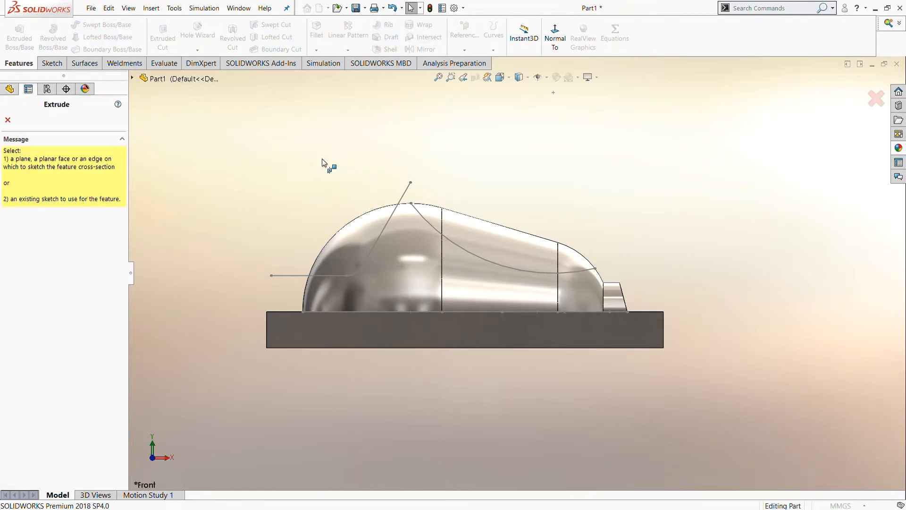
left_click(304, 273)
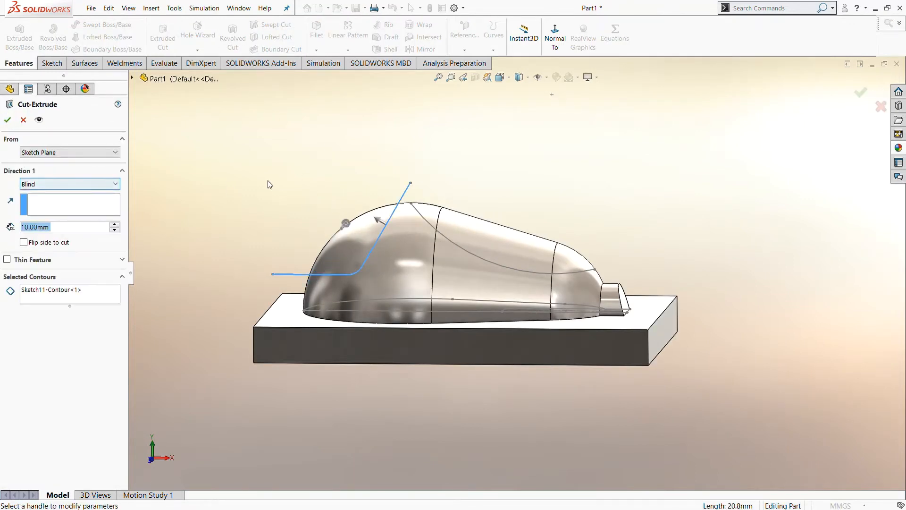
middle_click_drag(269, 184, 296, 297)
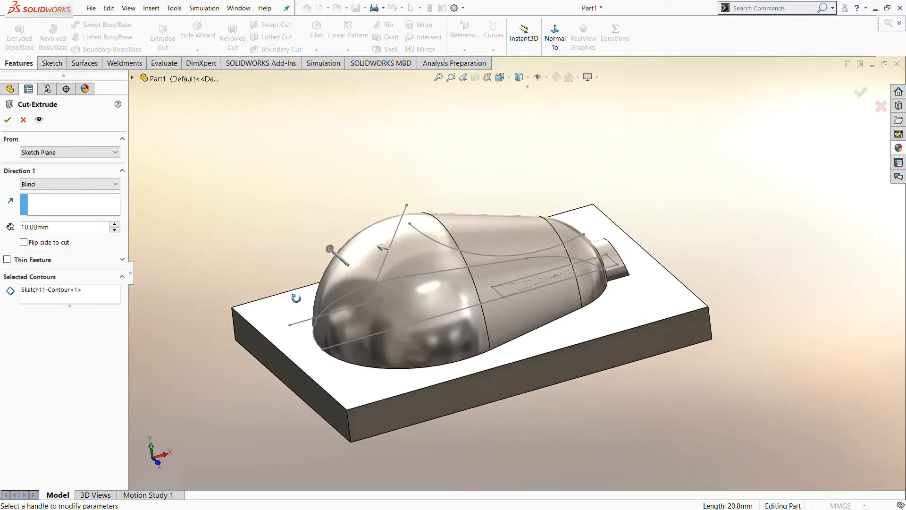
left_click(86, 179)
left_click(86, 218)
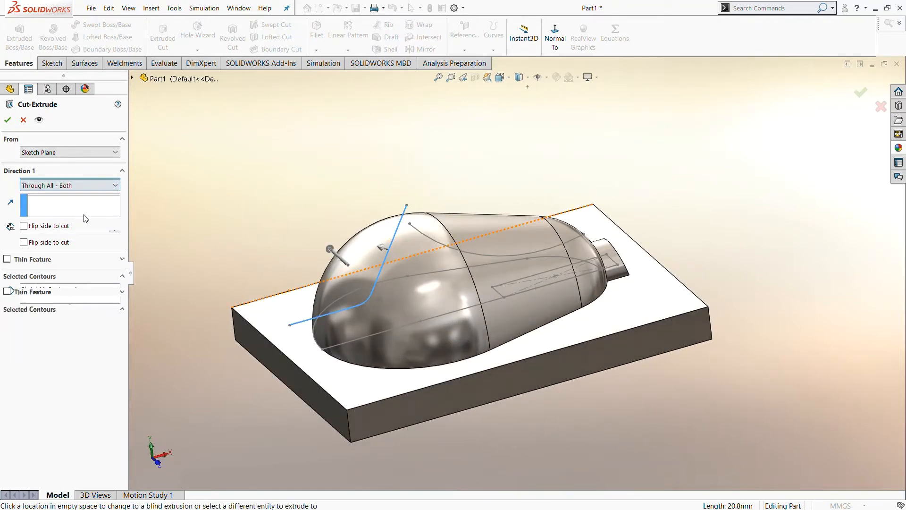
middle_click_drag(181, 234, 212, 206)
left_click(8, 121)
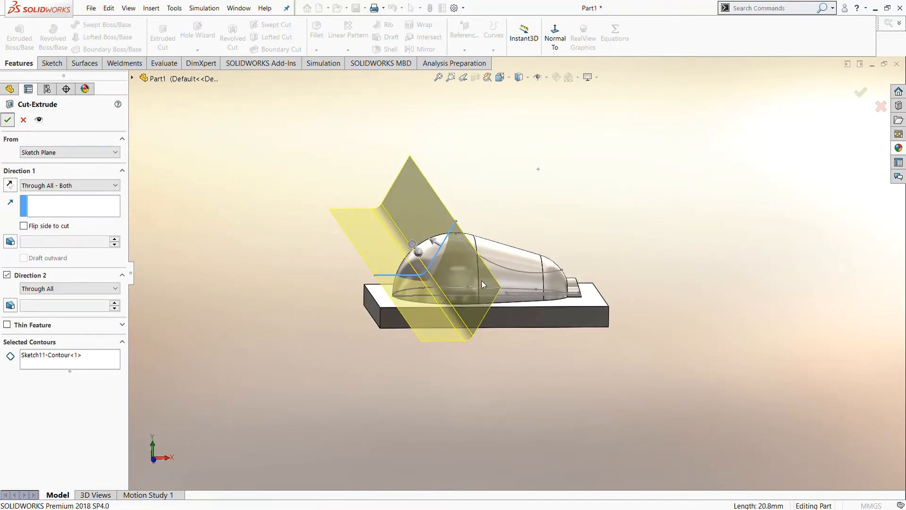
scroll(551, 274, "up", 5)
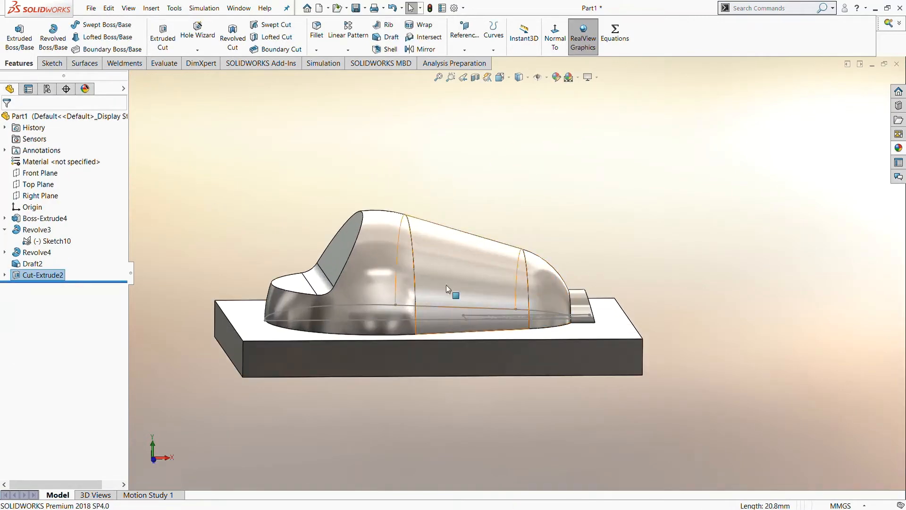
- Show the hidden profile sketch used by the extruded cut
left_click(4, 275)
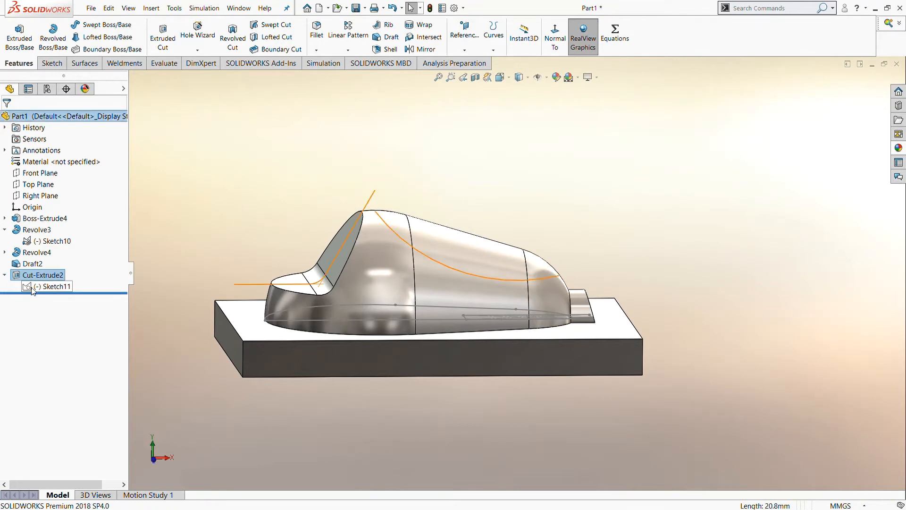
left_click(40, 286)
left_click(211, 243)
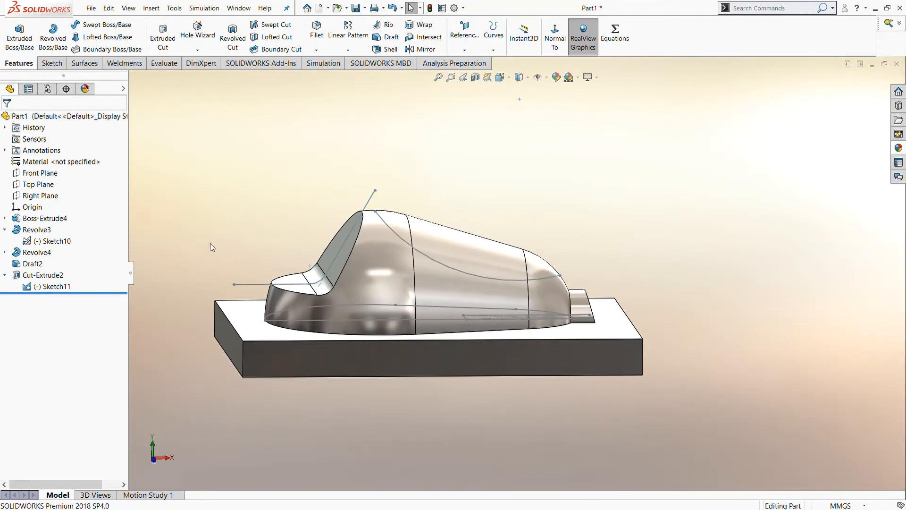
- Create a reference plane parallel to the plate's neck-side end face and coincident with the profile arc's lower endpoint
left_click(474, 49)
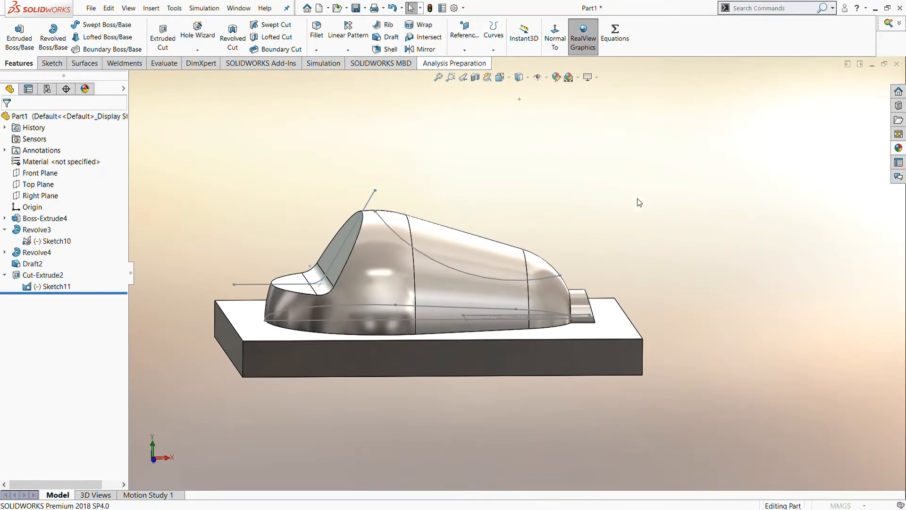
middle_click_drag(651, 249, 734, 379)
left_click(650, 332)
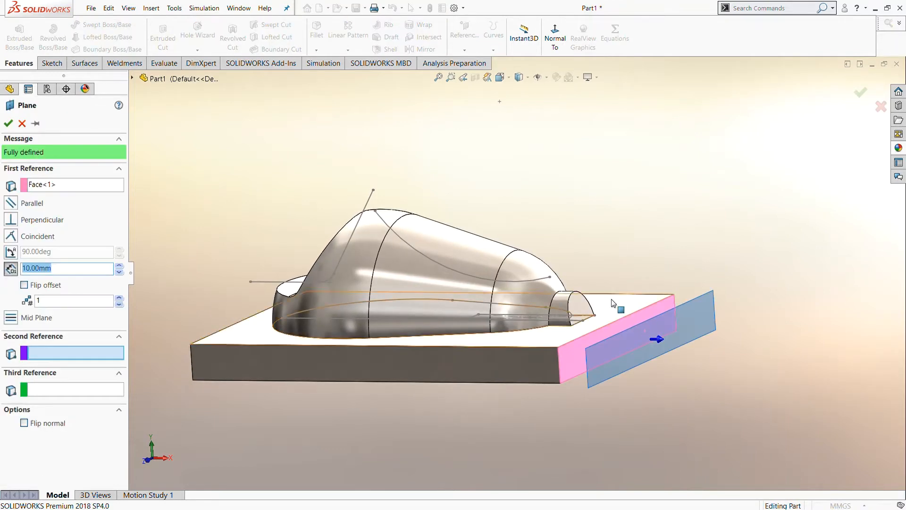
left_click(550, 278)
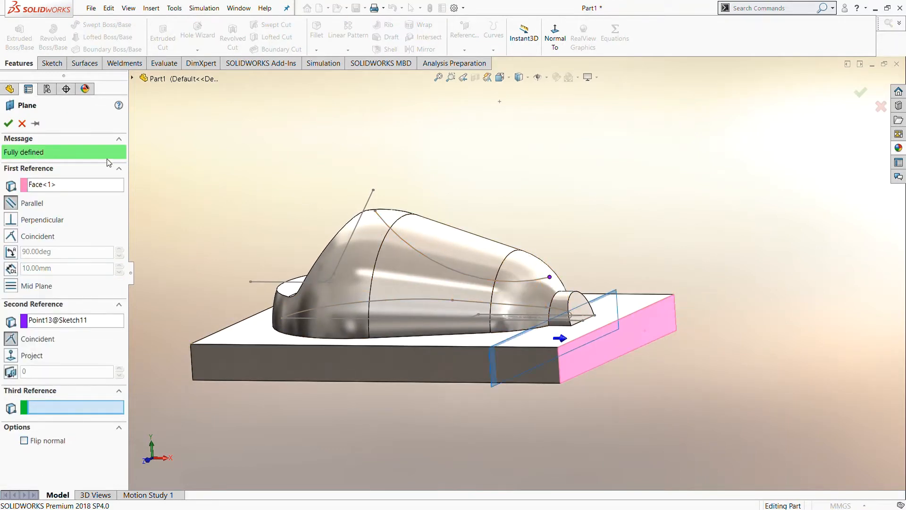
left_click(8, 124)
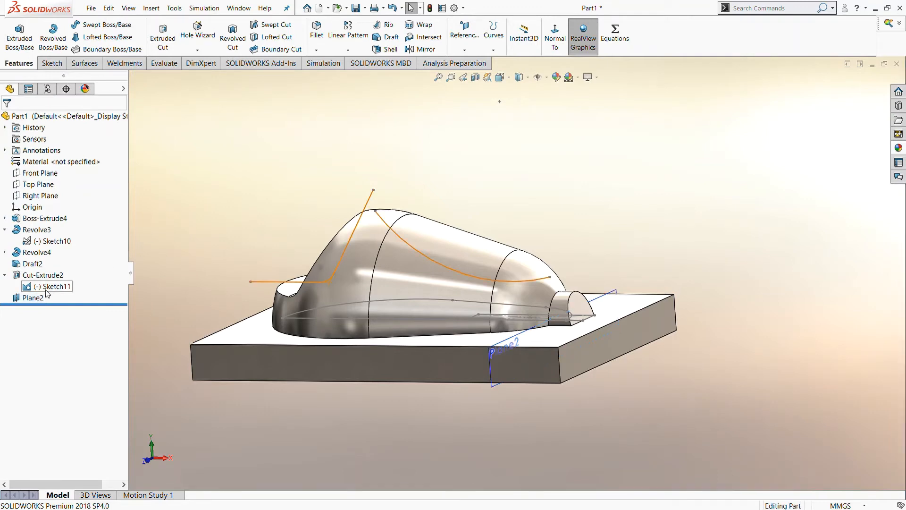
- Sketch an upward-bulging three-point arc of about 120 mm radius on the new plane, extending beyond both sides of the plate
left_click(45, 280)
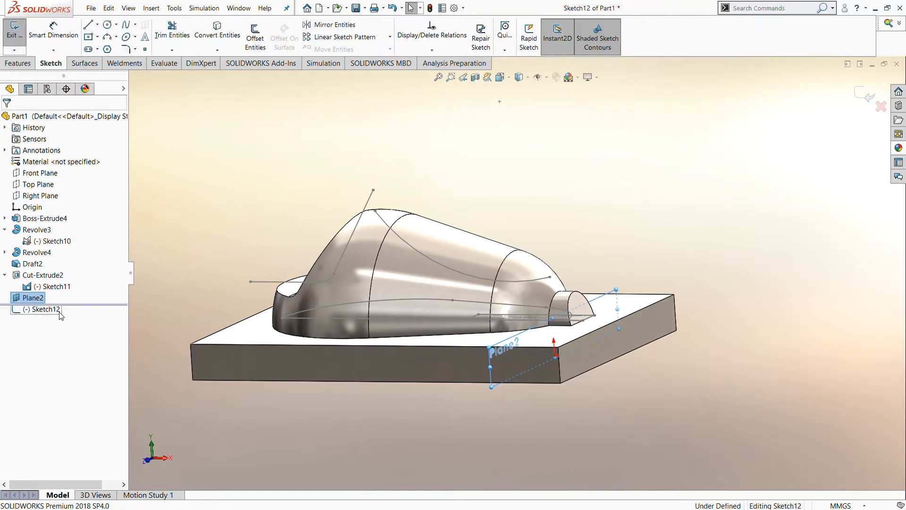
left_click(59, 313)
left_click(77, 296)
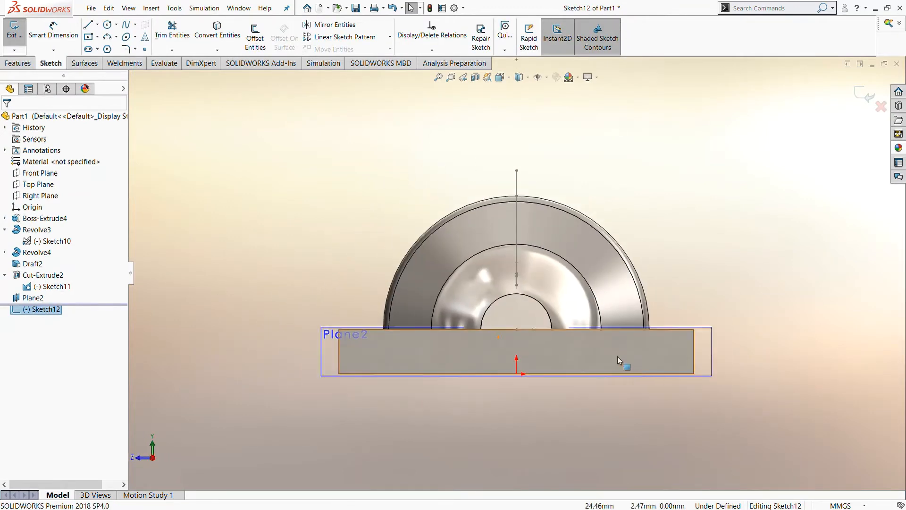
left_click(108, 38)
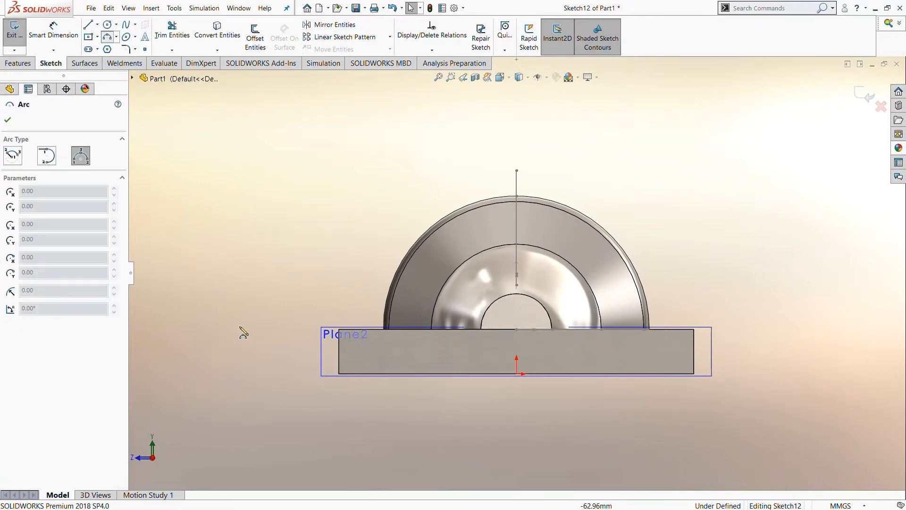
left_click(288, 339)
left_click(750, 345)
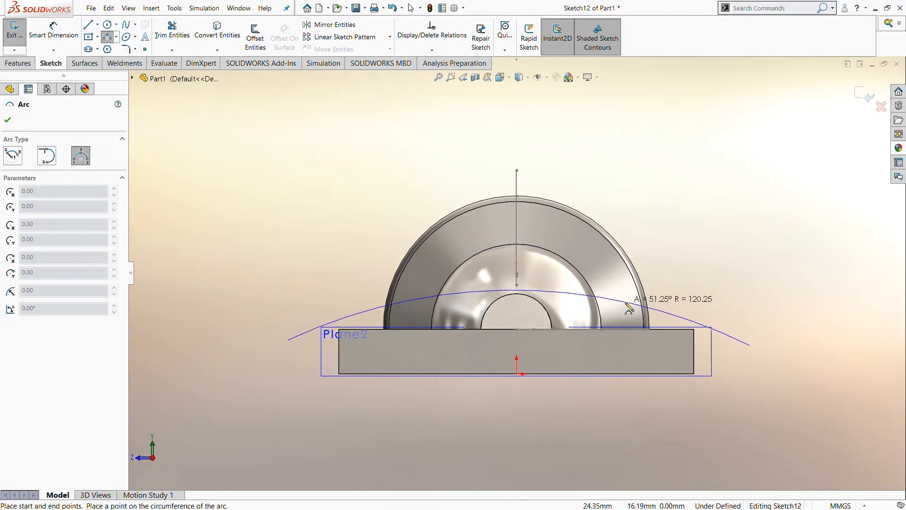
left_click(516, 289)
key("Escape")
- Dimension the new arc's radius as 100 mm
key("d")
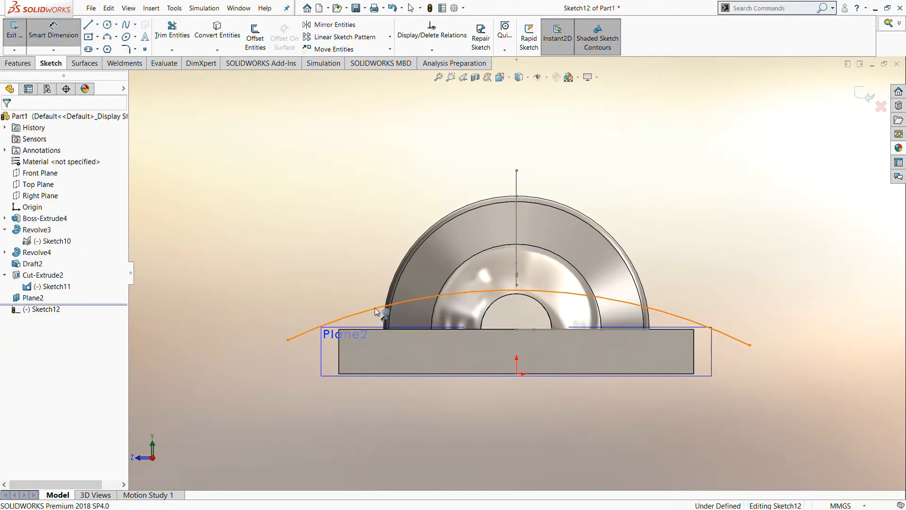
left_click(379, 309)
left_click(325, 225)
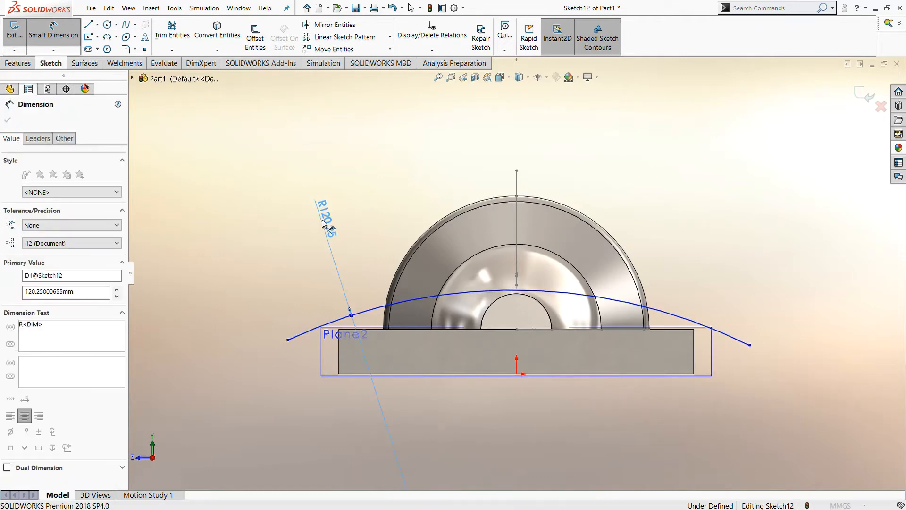
type("100")
key("Return")
left_click(344, 227)
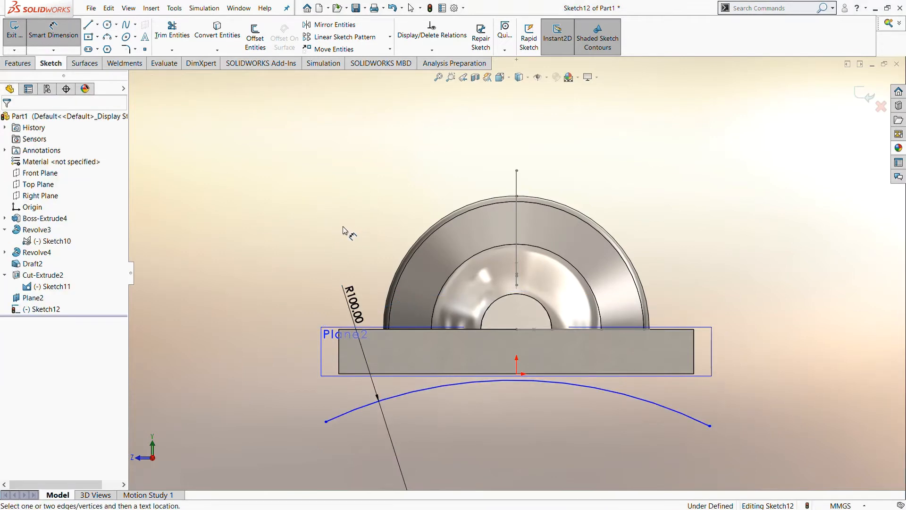
- Add a coincident relation between the 100 mm arc and the lower endpoint of the side profile's arc
middle_click_drag(344, 227, 369, 246)
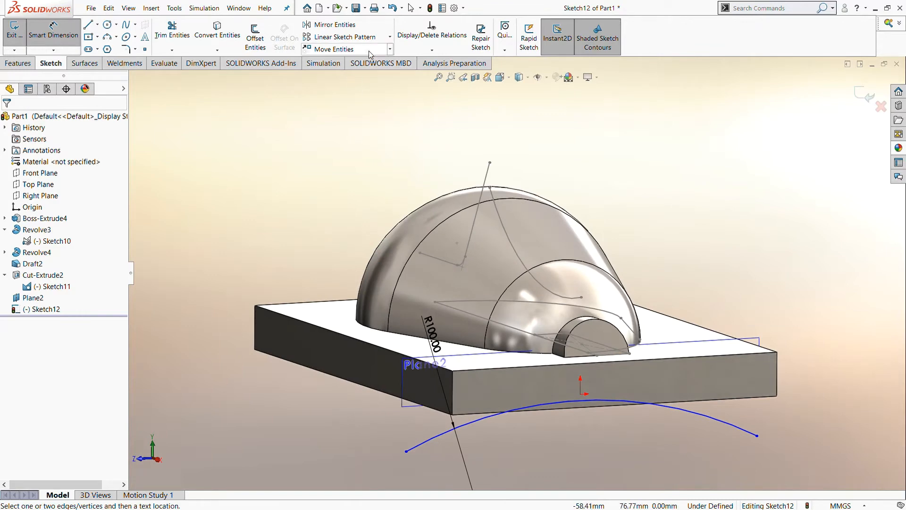
left_click(418, 49)
left_click(420, 71)
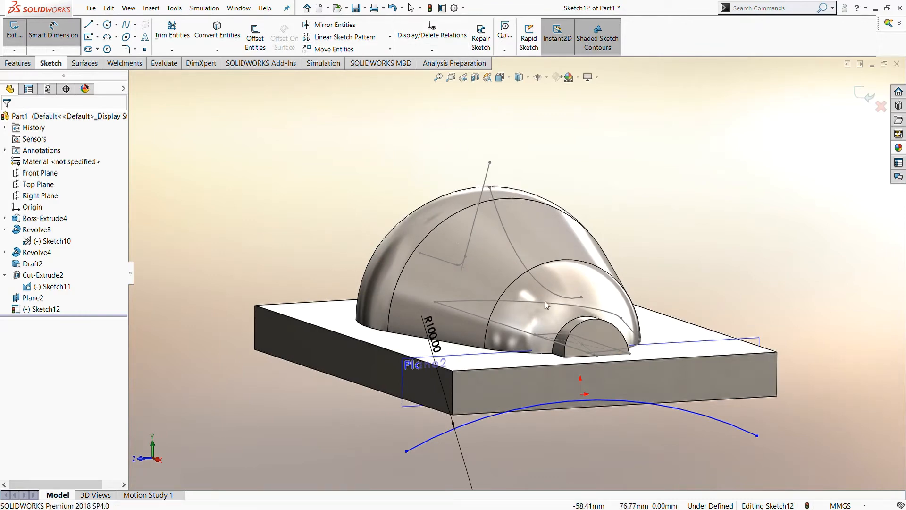
left_click(581, 298)
left_click(587, 401)
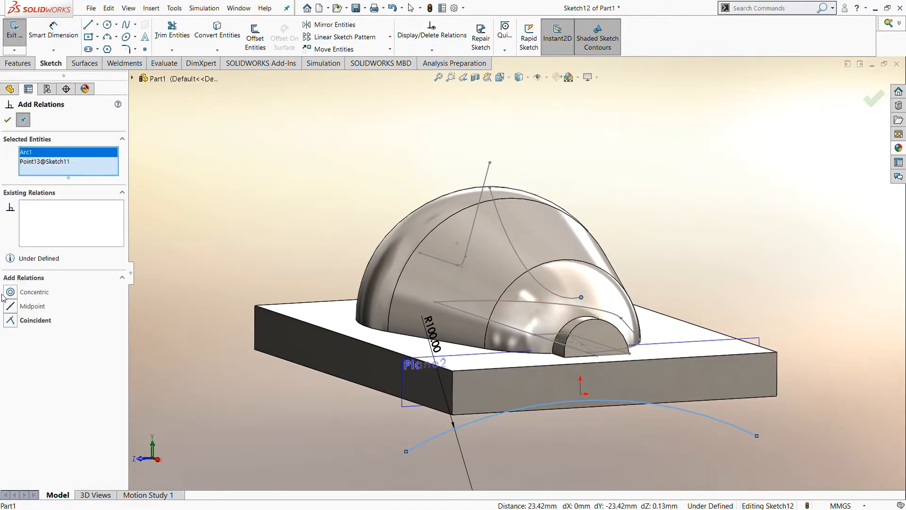
left_click(9, 120)
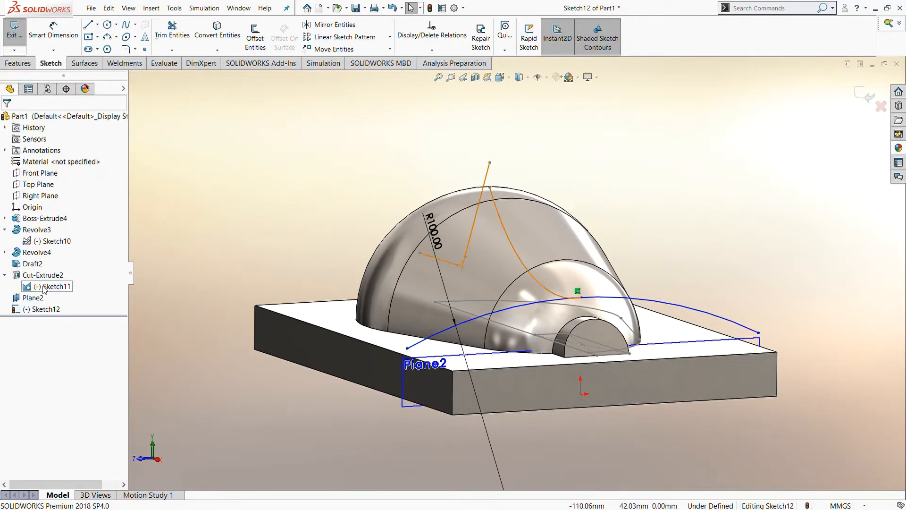
- Close the arc profile with two lines from its endpoints to an apex above the dome, and exit the sketch
left_click(29, 308)
left_click(45, 298)
left_click(278, 175)
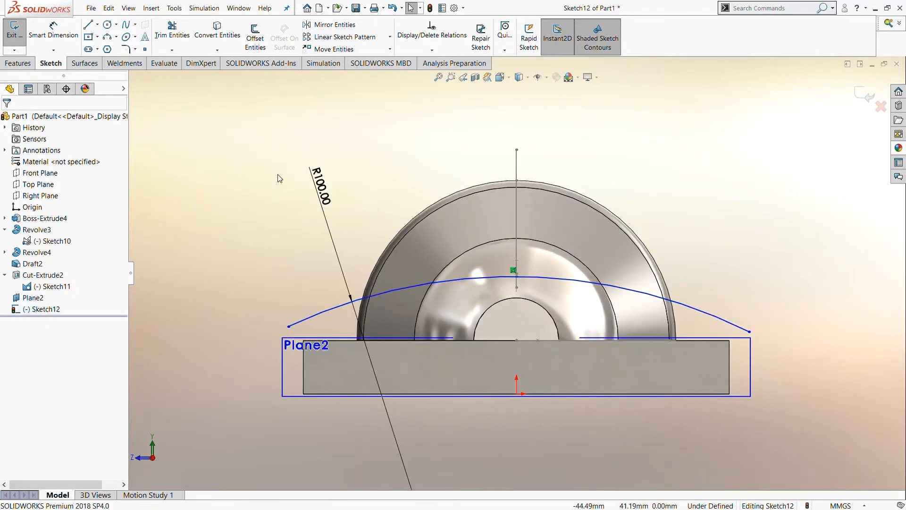
left_click(88, 29)
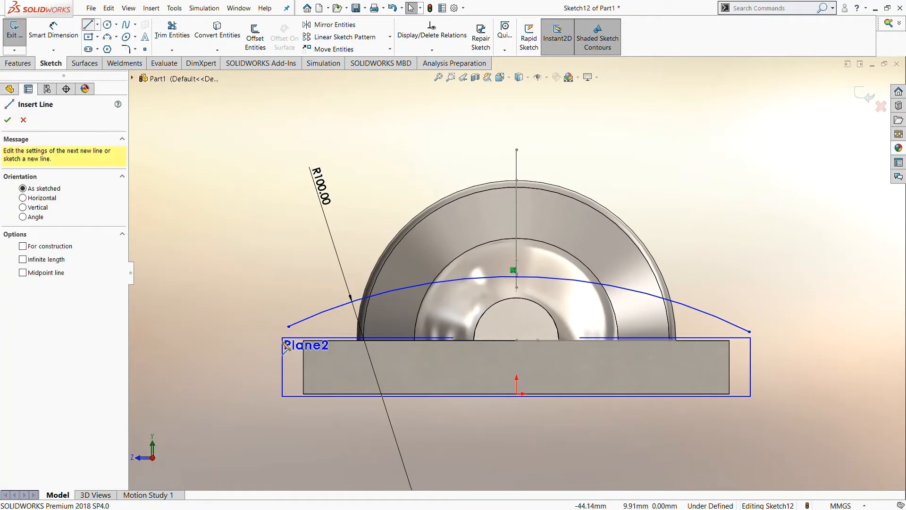
left_click(289, 326)
left_click(459, 110)
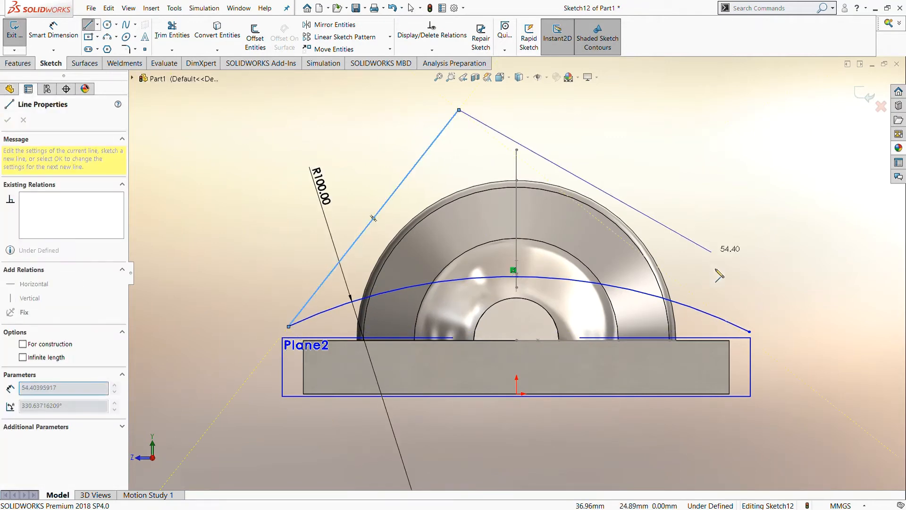
left_click(749, 331)
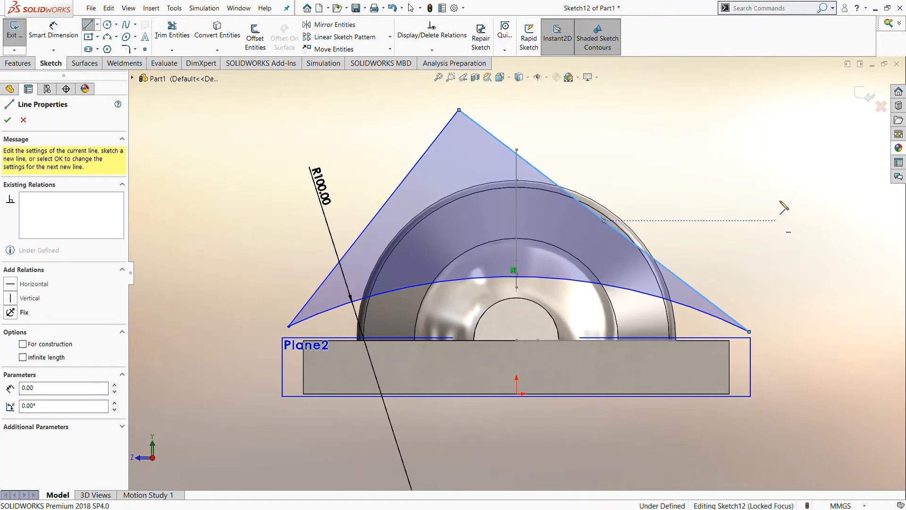
key("Escape")
left_click(867, 96)
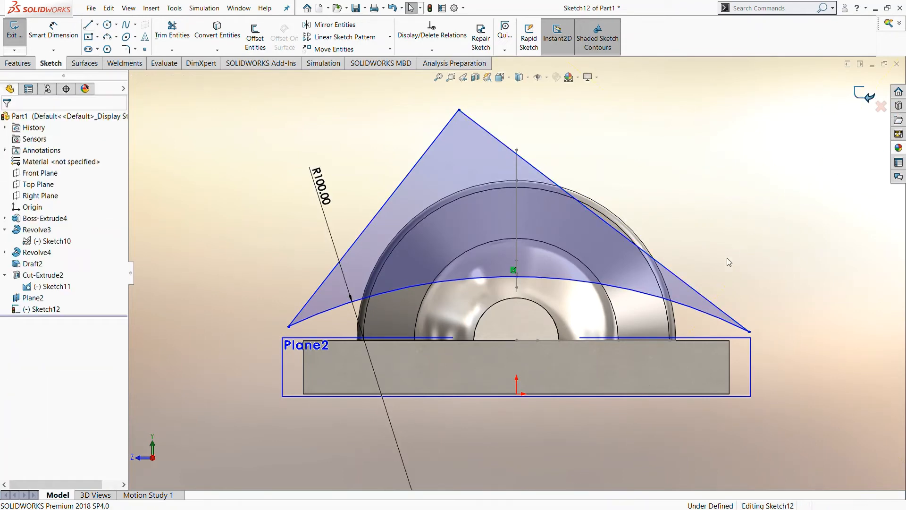
- Create a Boundary Cut using the closed arc profile as Direction 1 and the side profile's arc as Direction 2
mouse_move(726, 259)
middle_mouse_down()
mouse_move(695, 300)
mouse_move(685, 294)
middle_mouse_up()
left_click(718, 156)
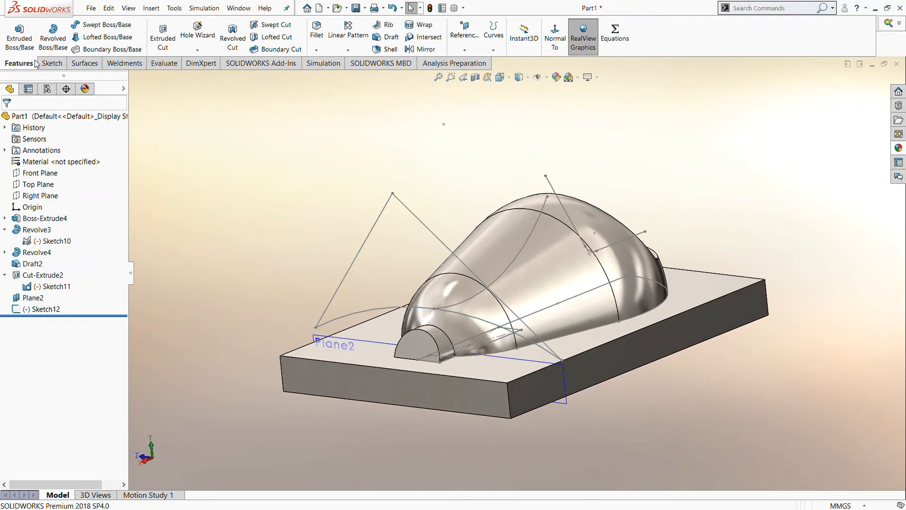
left_click(410, 211)
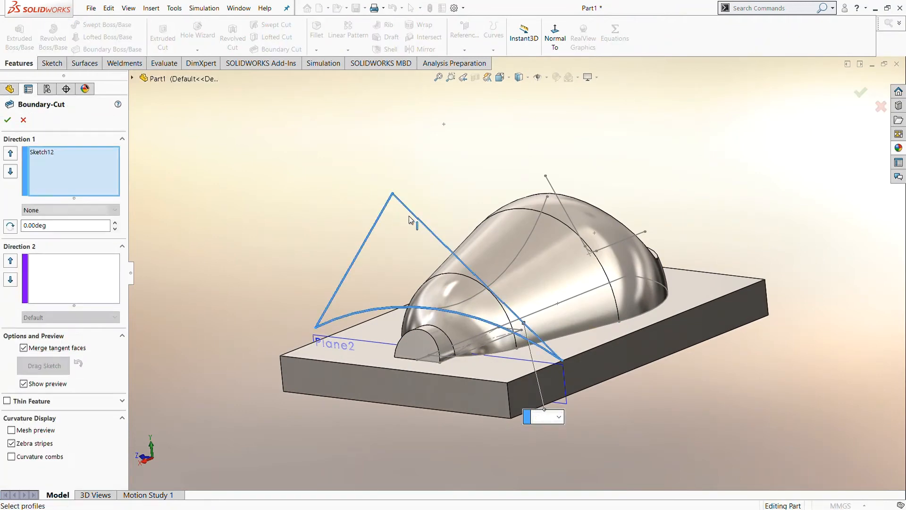
left_click(49, 272)
left_click(477, 299)
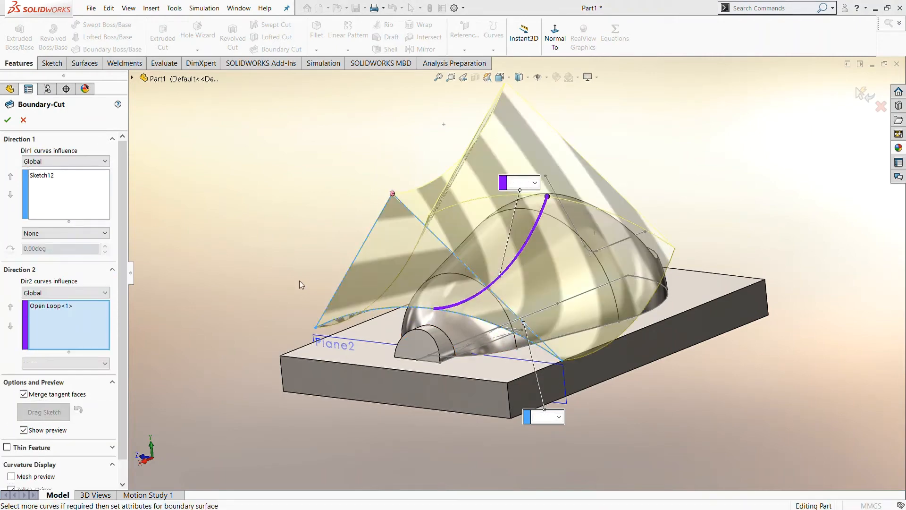
middle_click_drag(503, 336, 401, 293)
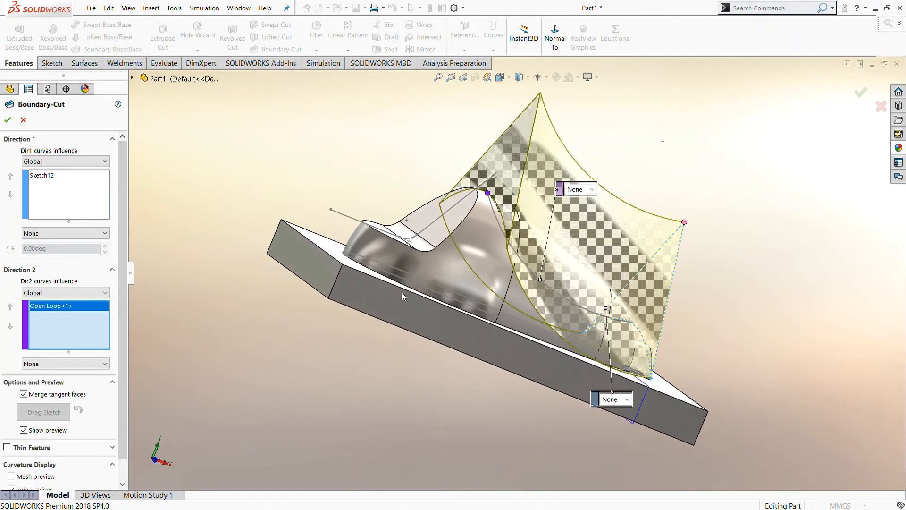
scroll(461, 294, "up", 2)
scroll(524, 302, "down", 2)
middle_click_drag(596, 317, 655, 312)
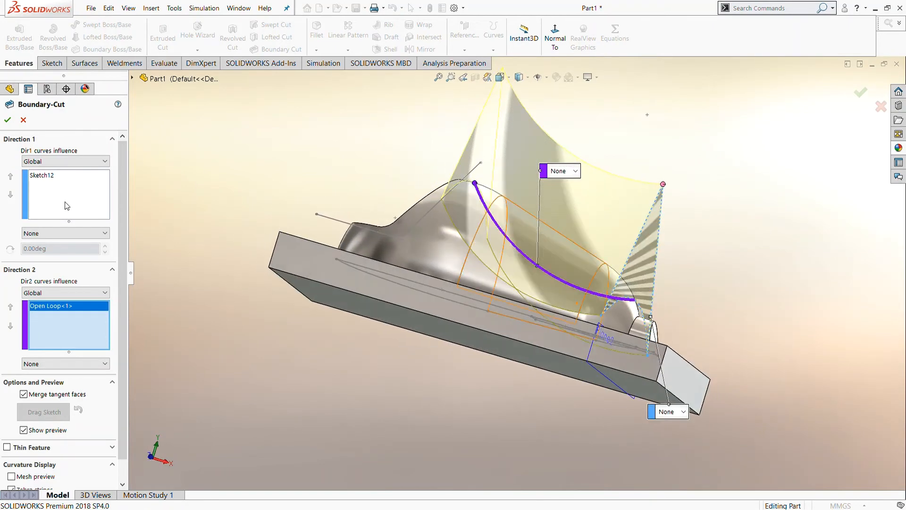
left_click(7, 119)
- Start a sketch on the plate's top face, viewed face-on, and hide the bulb revolve's profile sketch
middle_click_drag(328, 198, 504, 358)
left_click(505, 364)
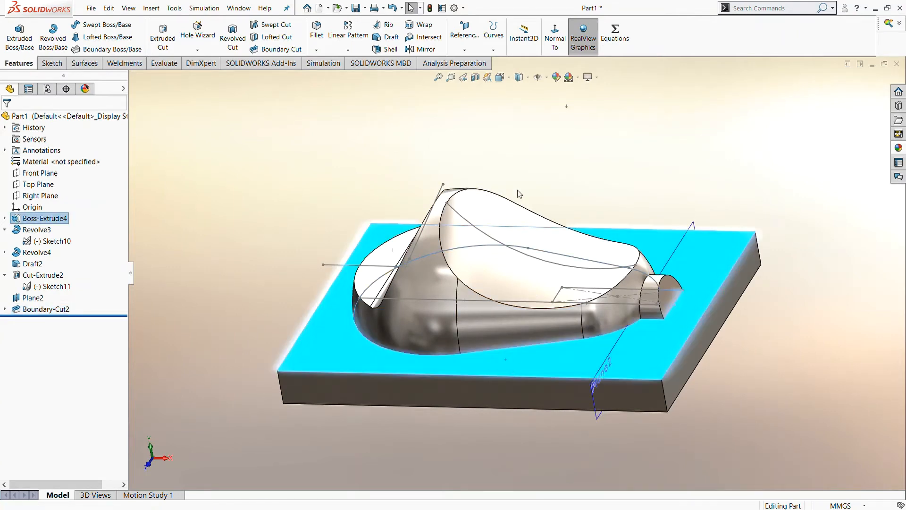
key("s")
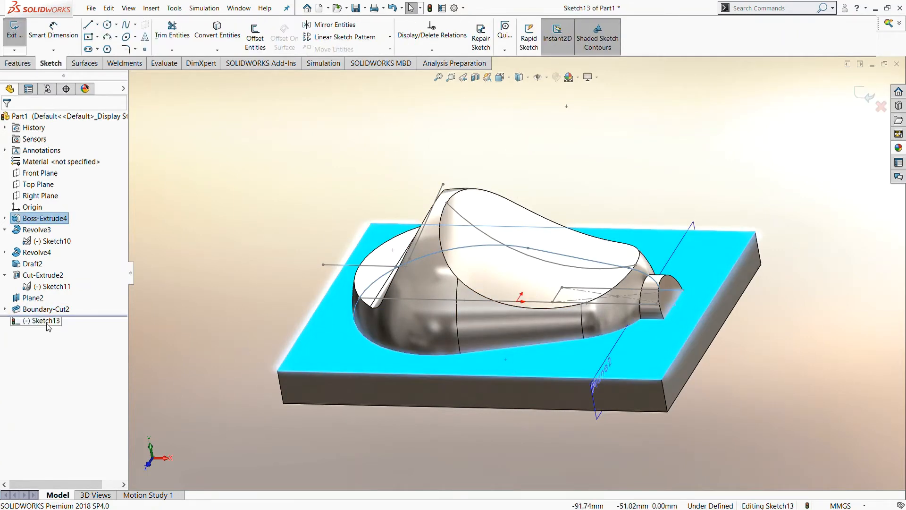
left_click(47, 321)
left_click(73, 312)
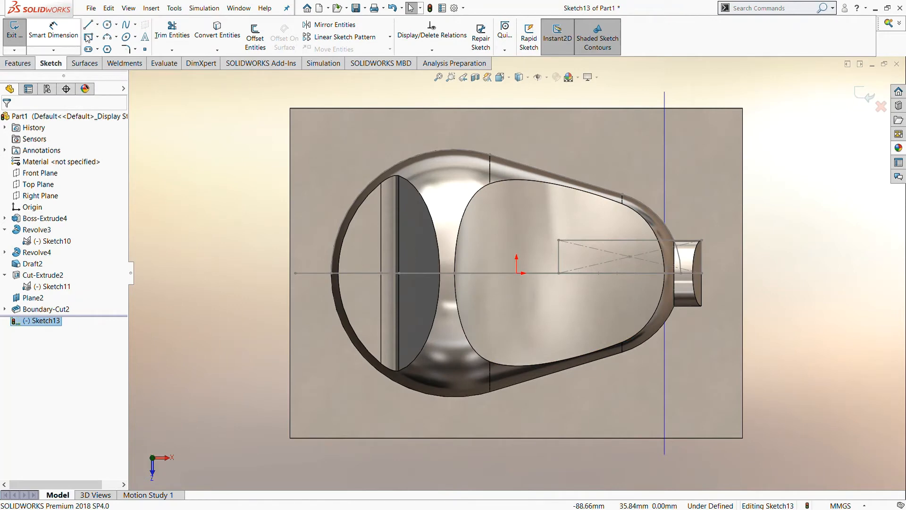
left_click(33, 241)
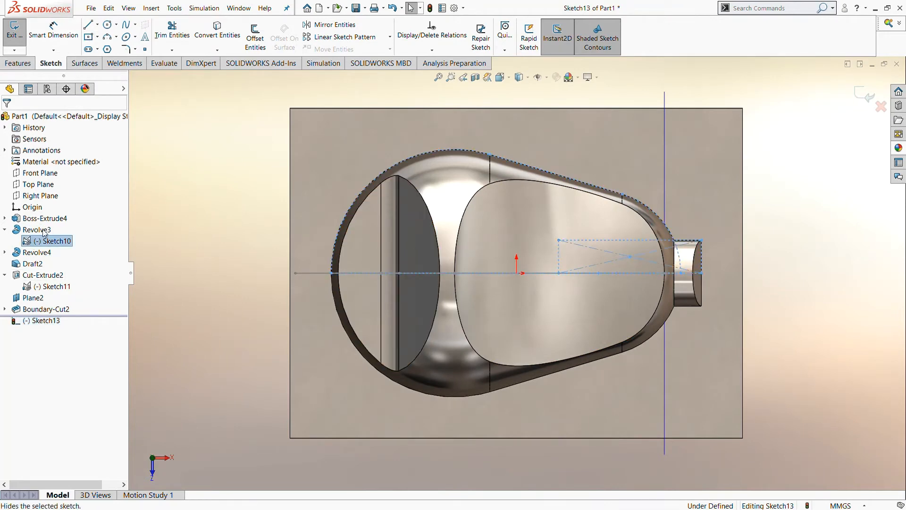
left_click(146, 219)
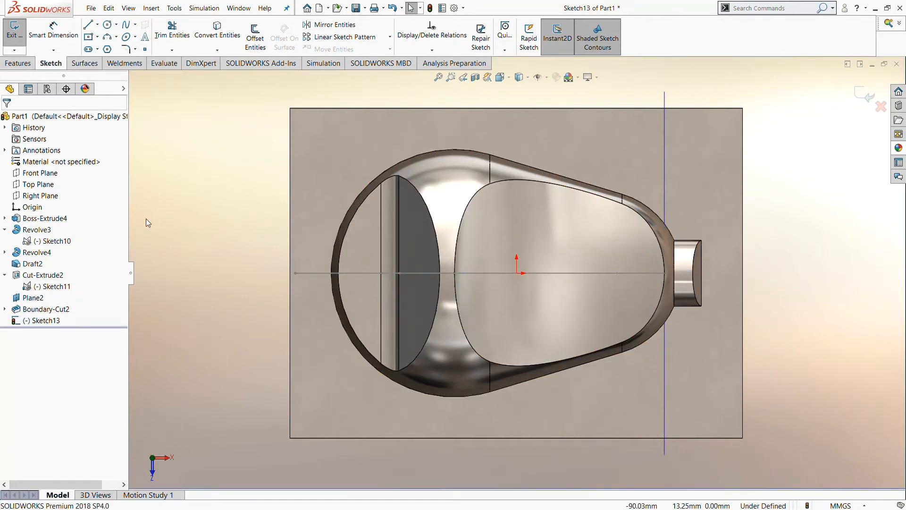
- Sketch a circle of about 10.3 mm radius centred on the body's horizontal centreline, between the origin and the neck
left_click(108, 24)
left_click(554, 272)
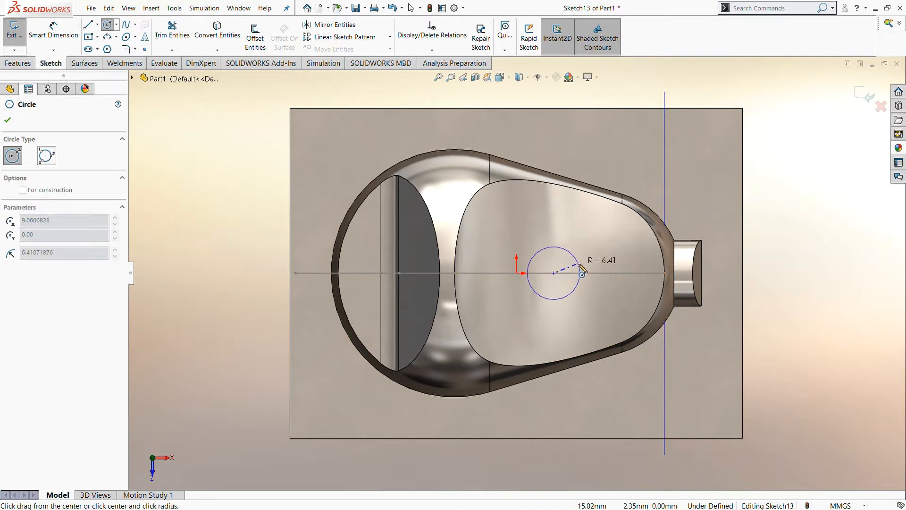
left_click(594, 260)
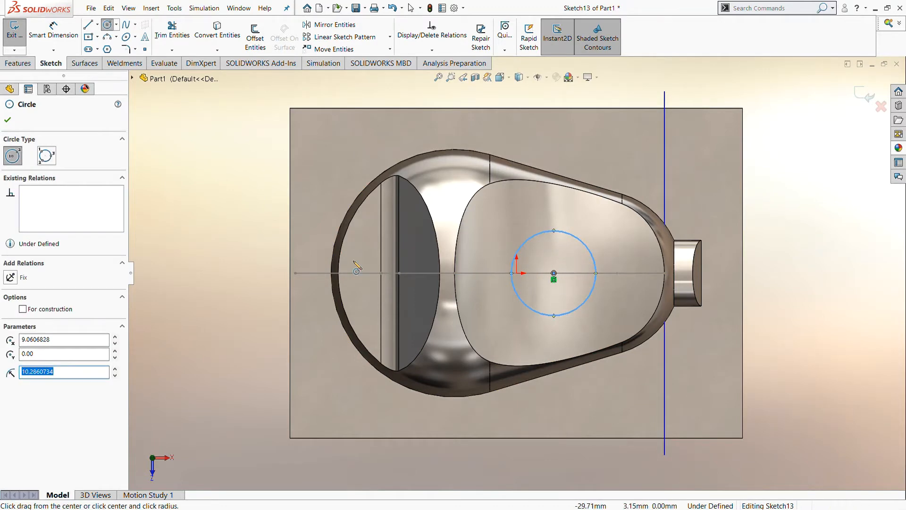
- Dimension the circle's centre 65 mm from the plate's short edge opposite the neck
left_click(58, 36)
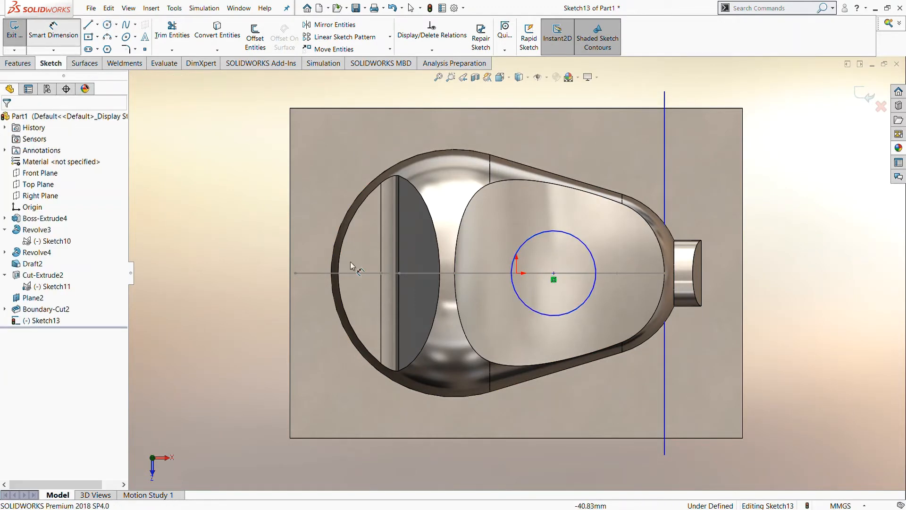
left_click(291, 293)
left_click(554, 274)
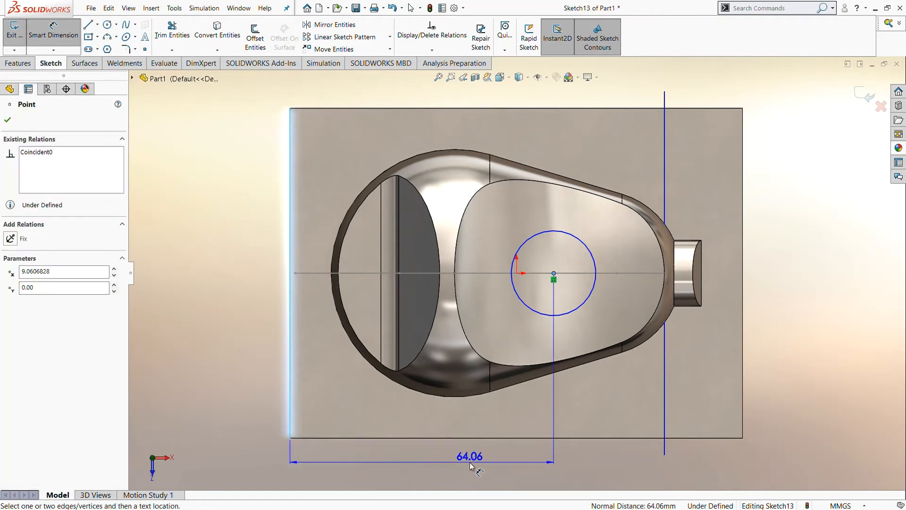
left_click(469, 467)
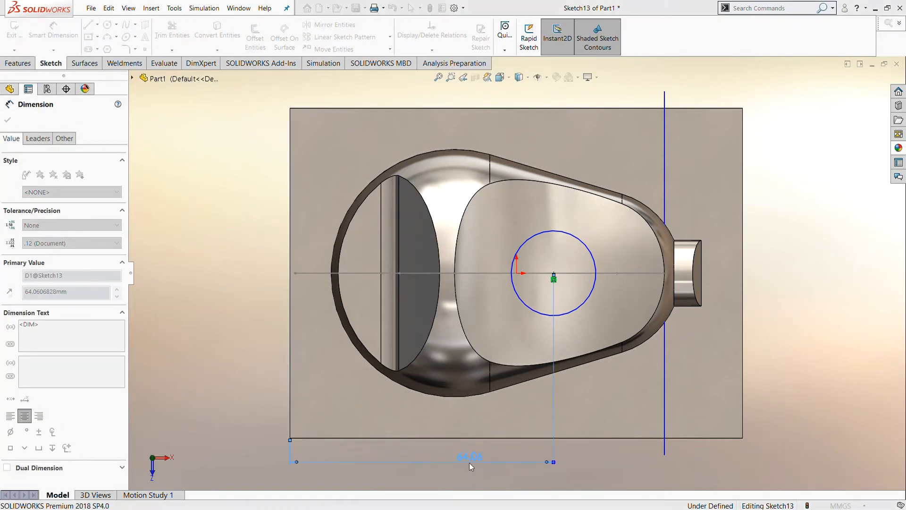
type("65")
key("Return")
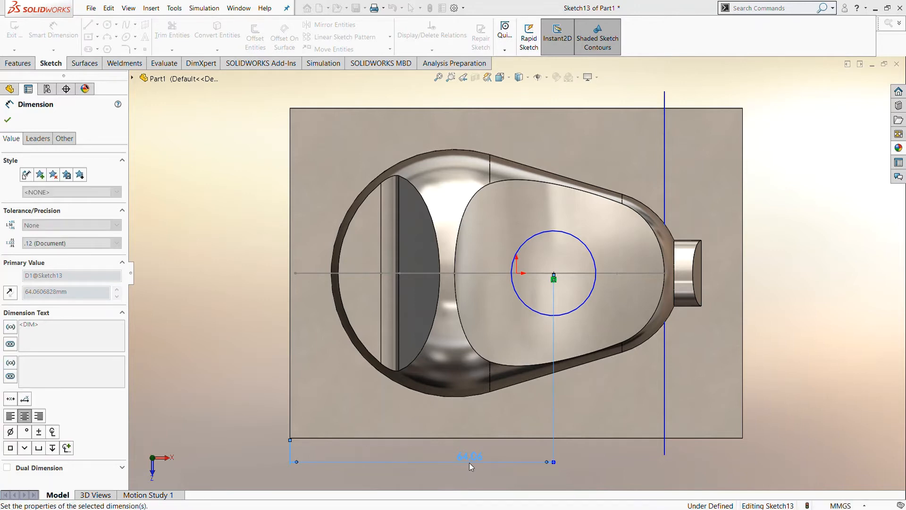
- Sketch a line of about 7.6 mm from the centreline inside the circle to its edge, and a second line back to the centreline toward the neck
scroll(547, 381, "up", 2)
scroll(563, 326, "down", 3)
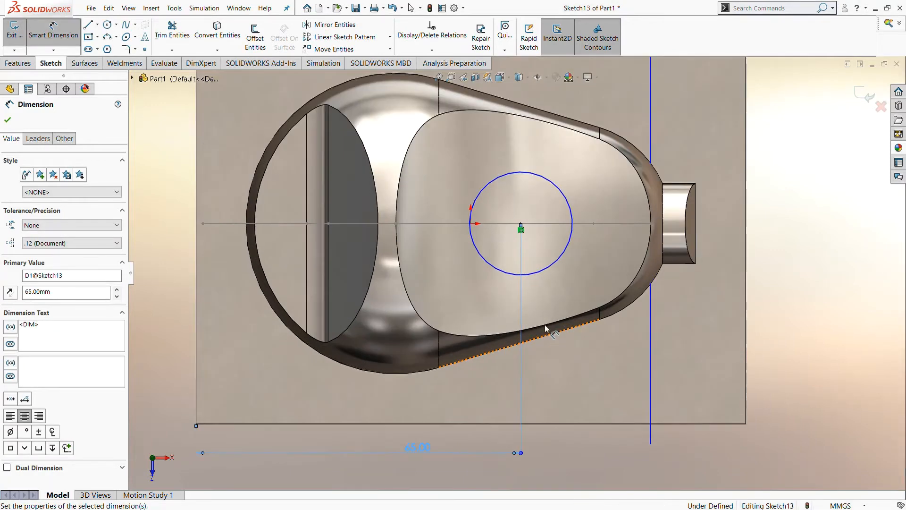
key("l")
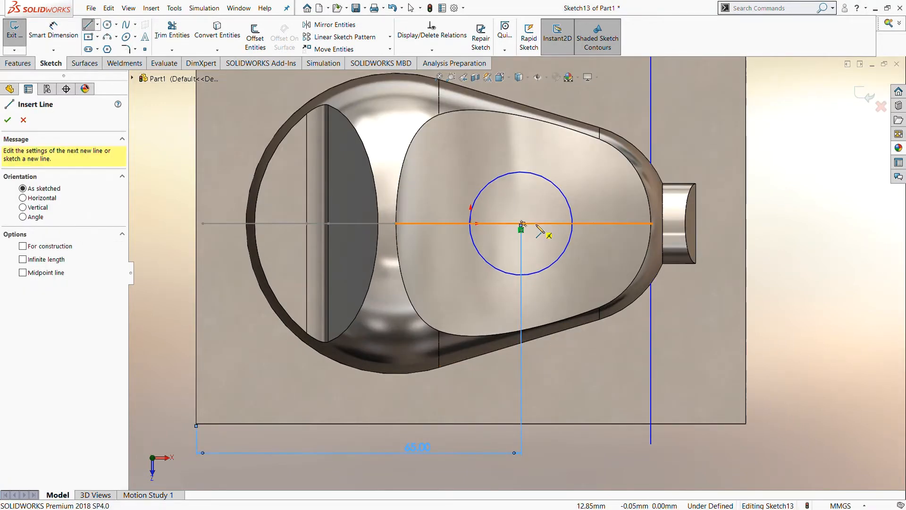
left_click(521, 223)
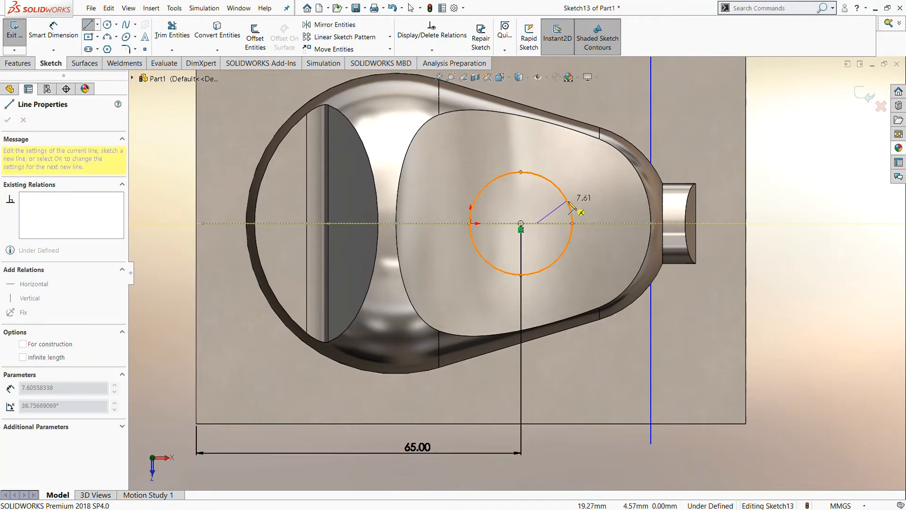
left_click(567, 200)
left_click(613, 223)
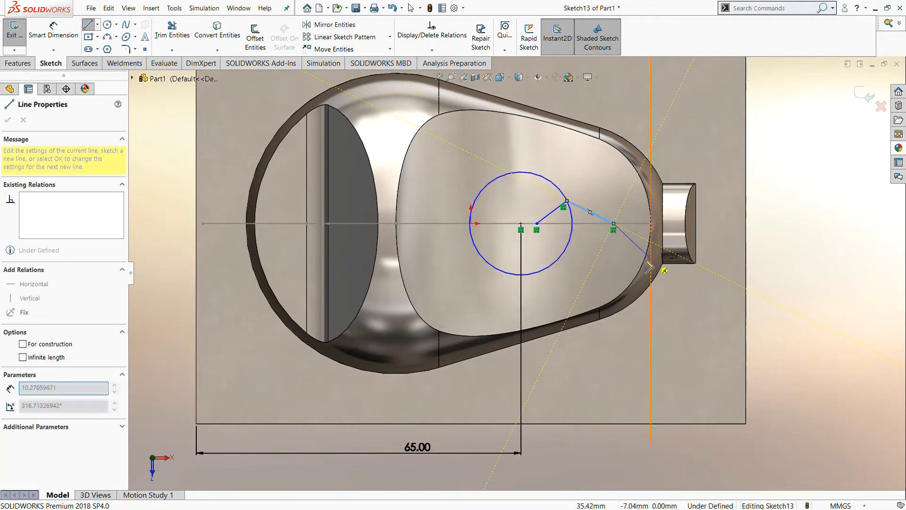
key("Escape")
key("Escape")
scroll(568, 233, "down", 2)
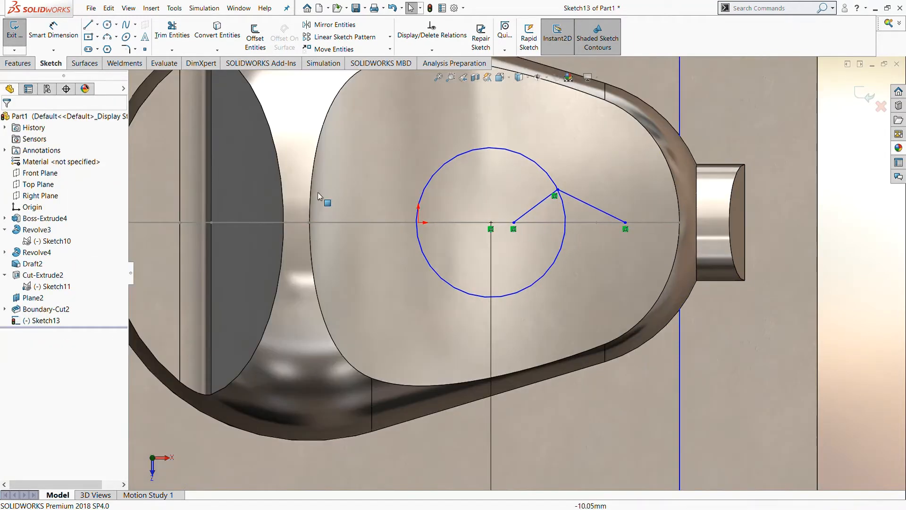
- Dimension the first line's endpoint on the centreline 2 mm from the circle's centre
left_click(61, 41)
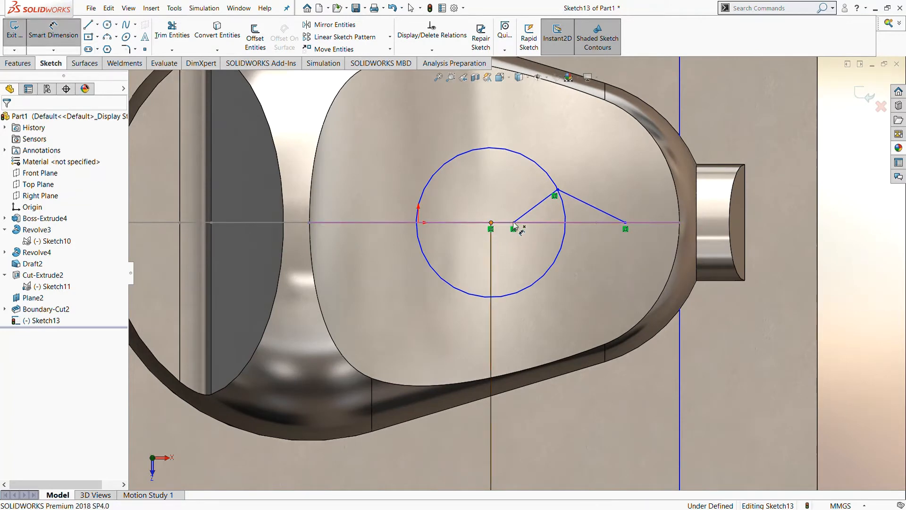
left_click(514, 223)
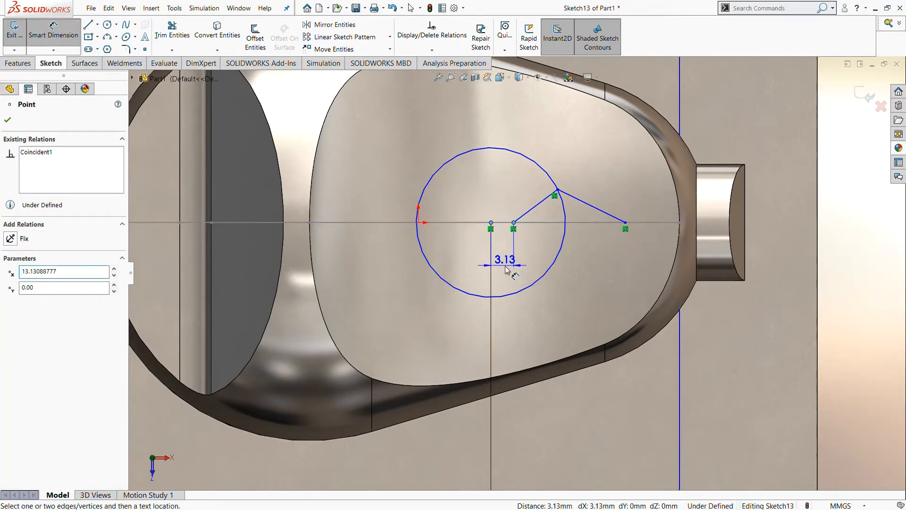
left_click(507, 270)
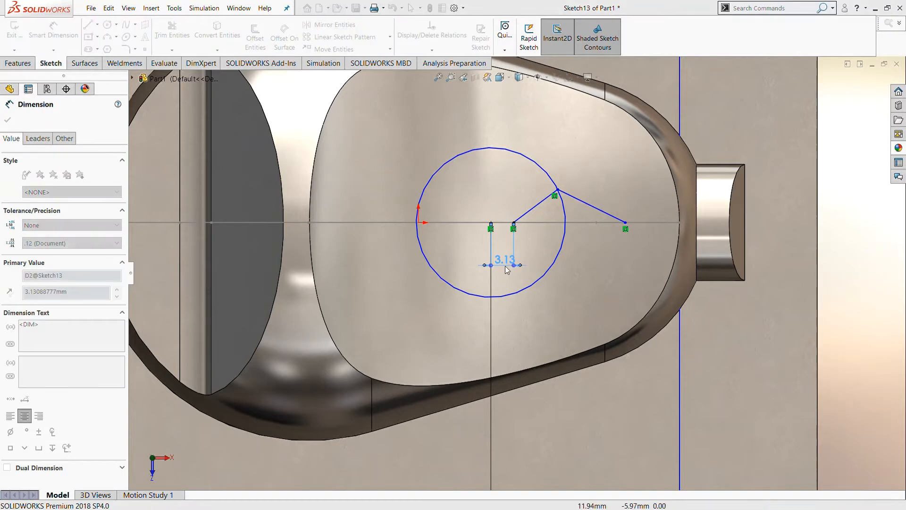
type("2")
key("Return")
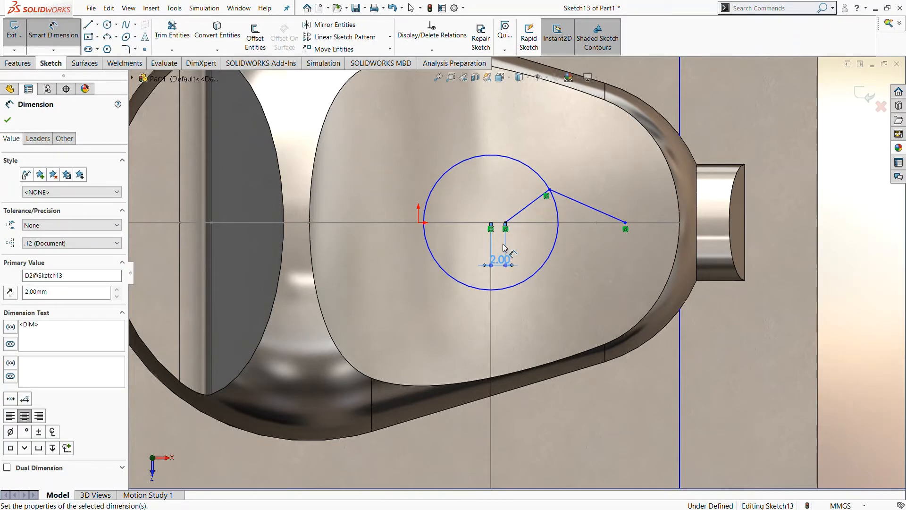
- Dimension the second line's outer endpoint 20 mm from the circle's centre
left_click(491, 222)
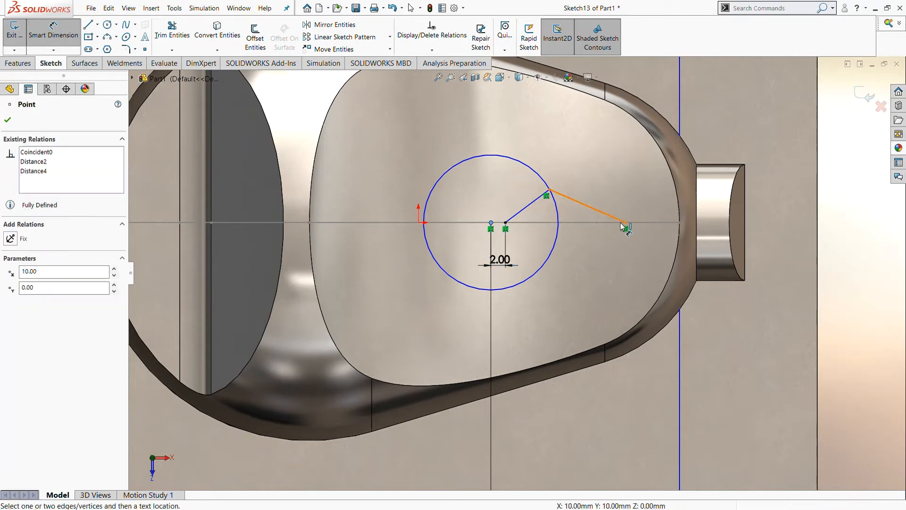
left_click(624, 222)
left_click(571, 326)
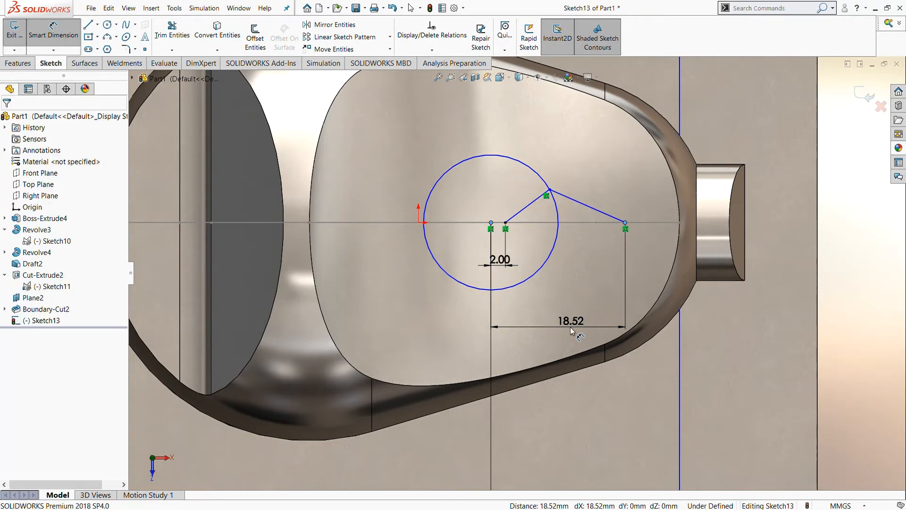
type("20")
key("Return")
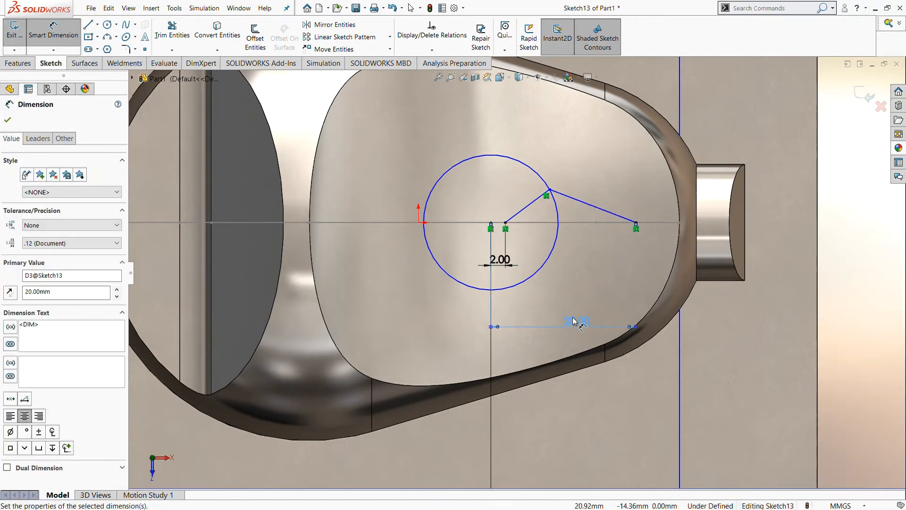
- Dimension the point where the two lines meet on the circle 6 mm above the centreline
left_click(550, 190)
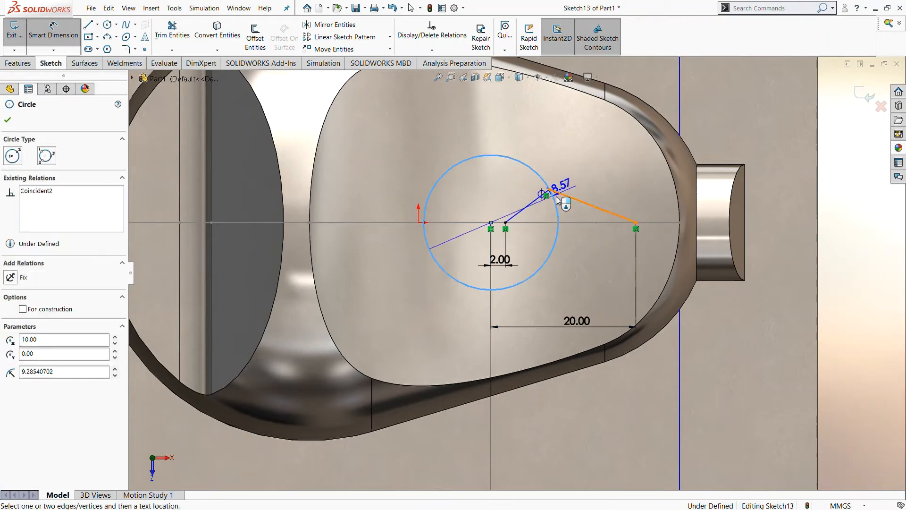
key("Escape")
left_click(549, 189)
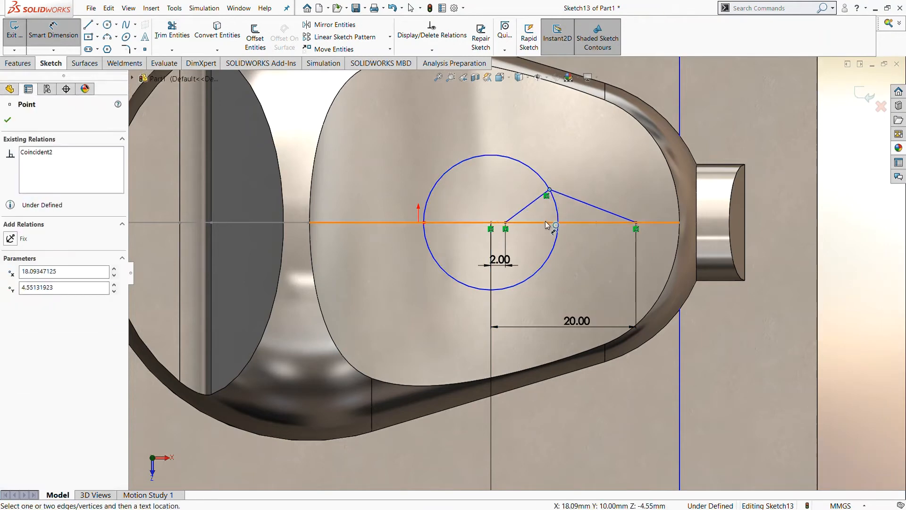
left_click(545, 222)
left_click(666, 211)
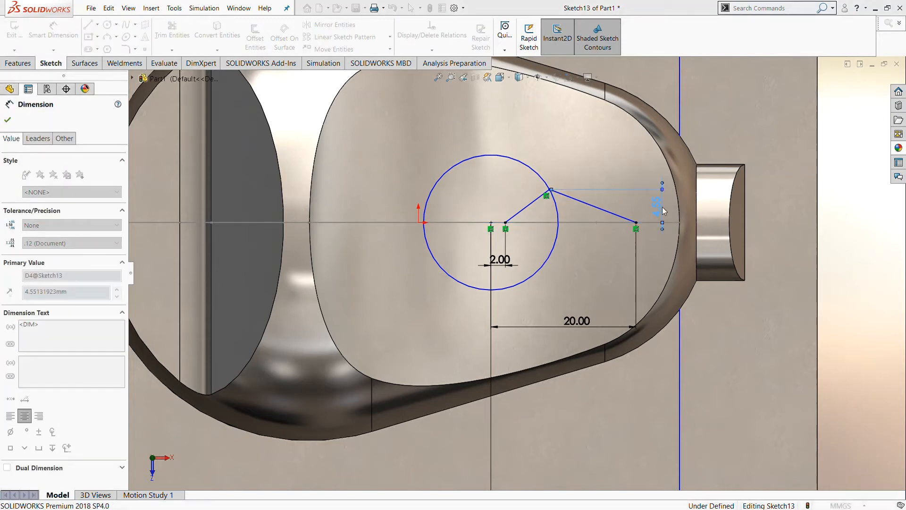
type("6")
key("Return")
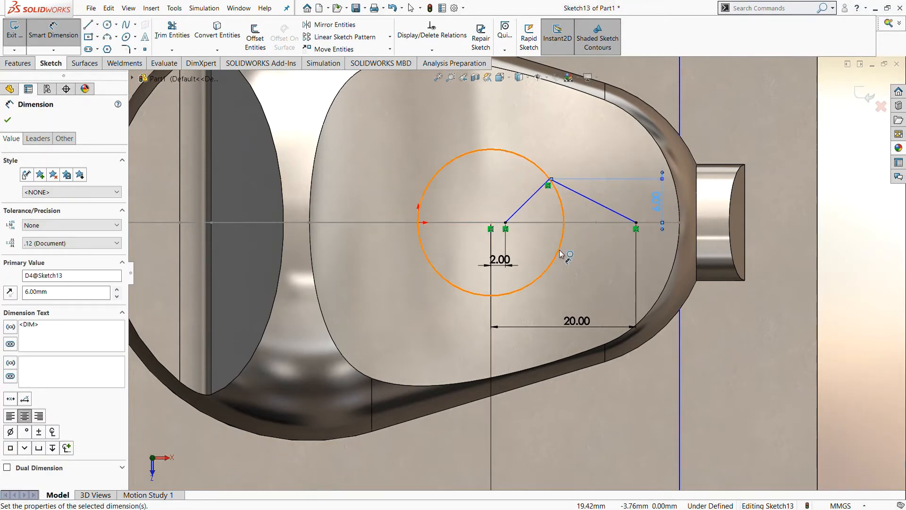
- Dimension the circle's diameter as 22 mm
left_click(559, 250)
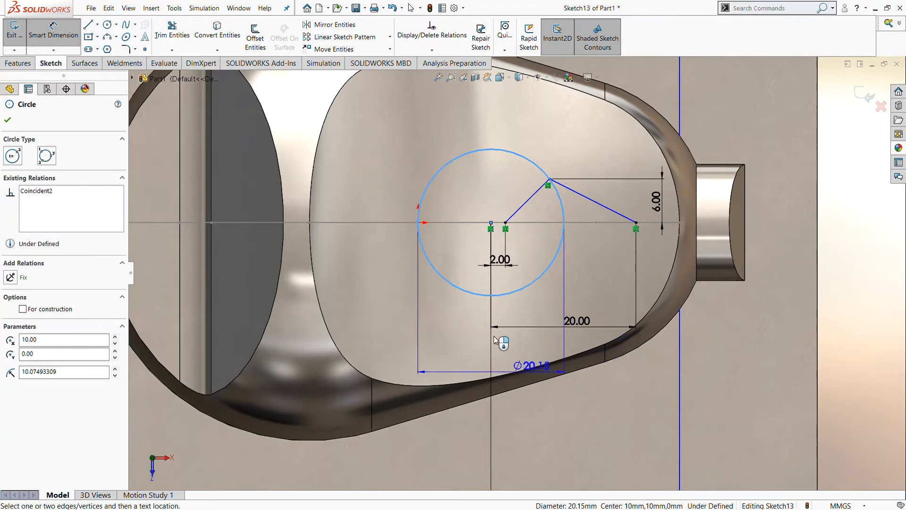
left_click(400, 302)
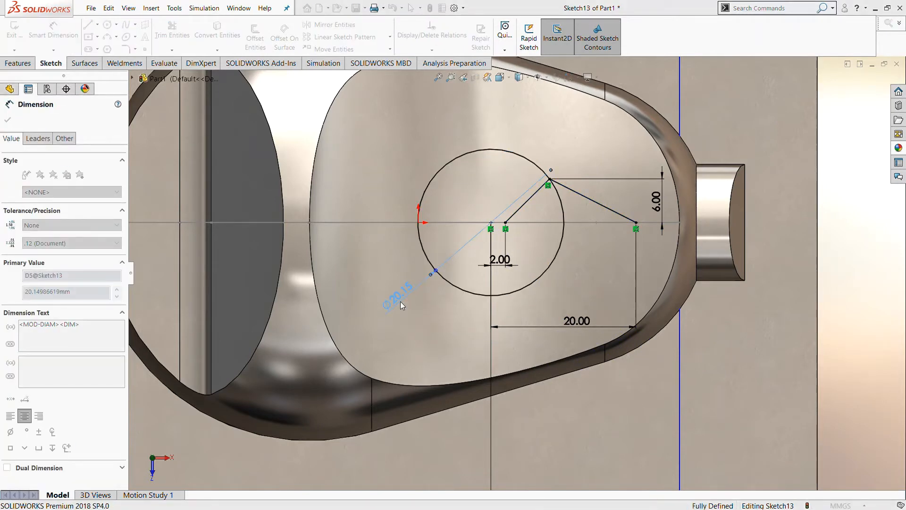
type("22")
key("Return")
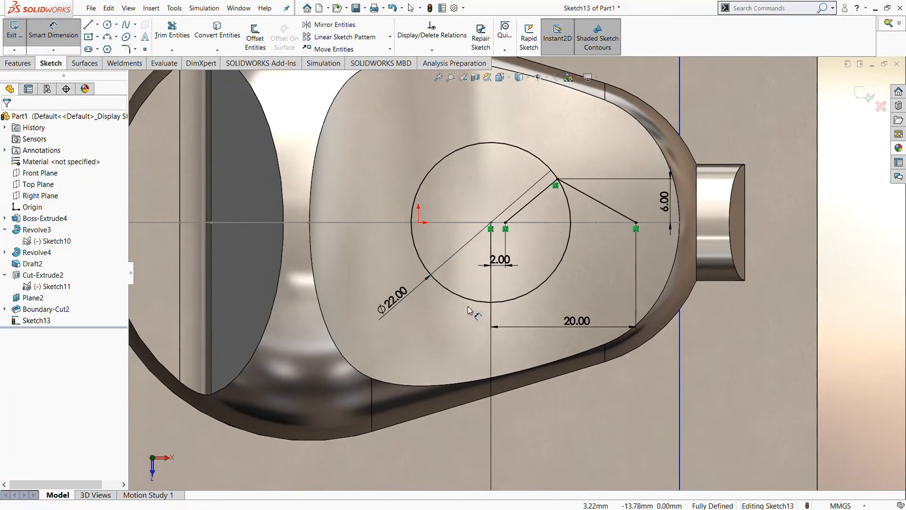
- Mirror the two angled sketch lines about the Front Plane, keeping the originals, to form a closed four-sided profile
key("Escape")
scroll(469, 305, "up", 2)
scroll(469, 303, "down", 1)
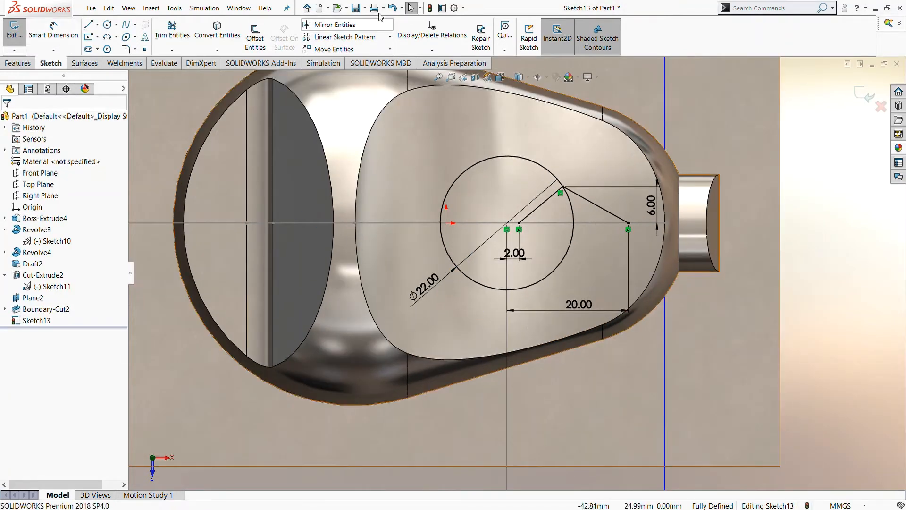
left_click(350, 28)
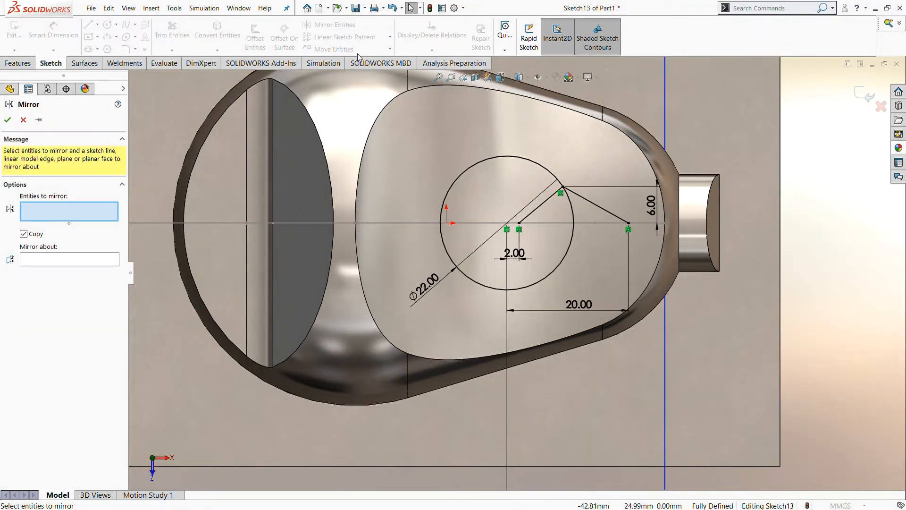
left_click(534, 208)
left_click(584, 199)
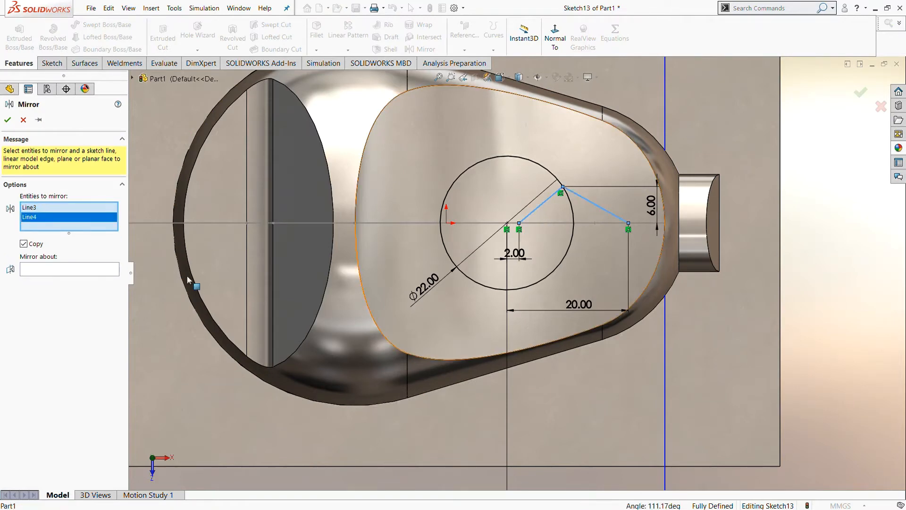
left_click(82, 272)
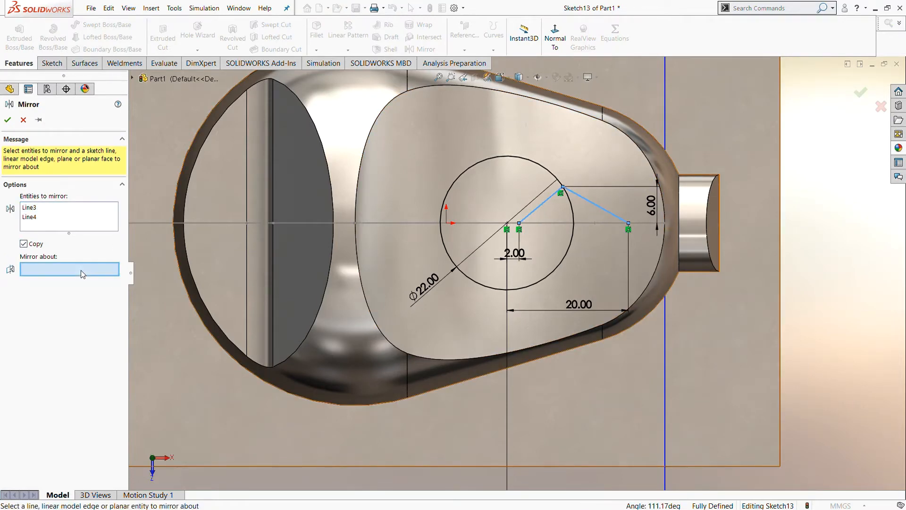
left_click(169, 78)
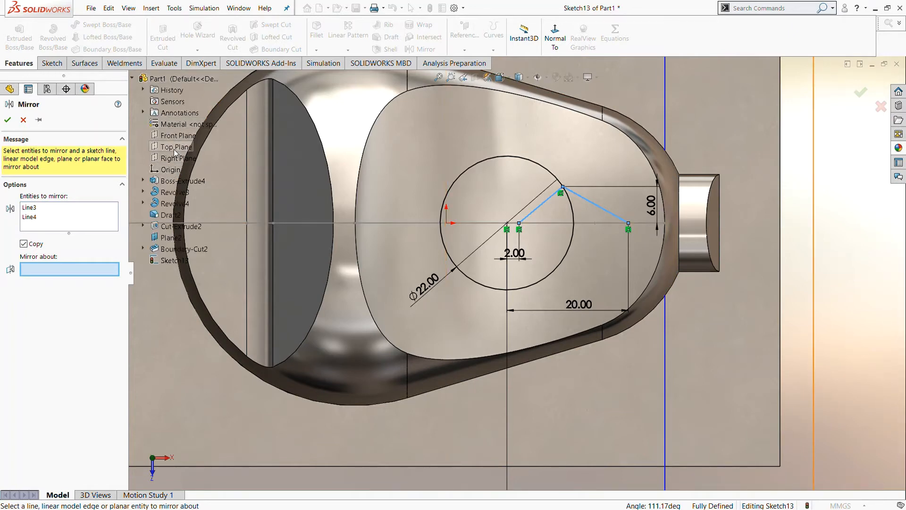
left_click(175, 137)
scroll(284, 240, "down", 3)
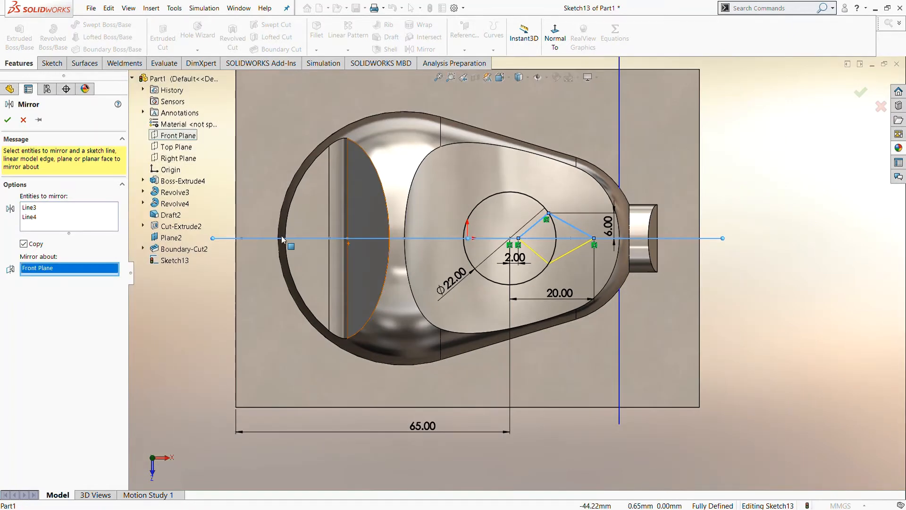
middle_click_drag(290, 244, 289, 135)
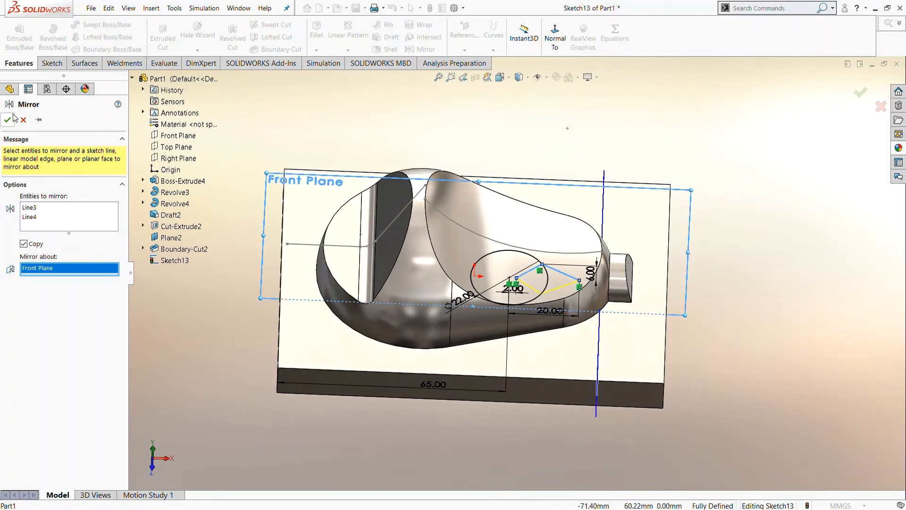
left_click(7, 119)
- Add a 2 mm sketch fillet to the four-sided profile's inner corner nearest the circle's centre
left_click(37, 321)
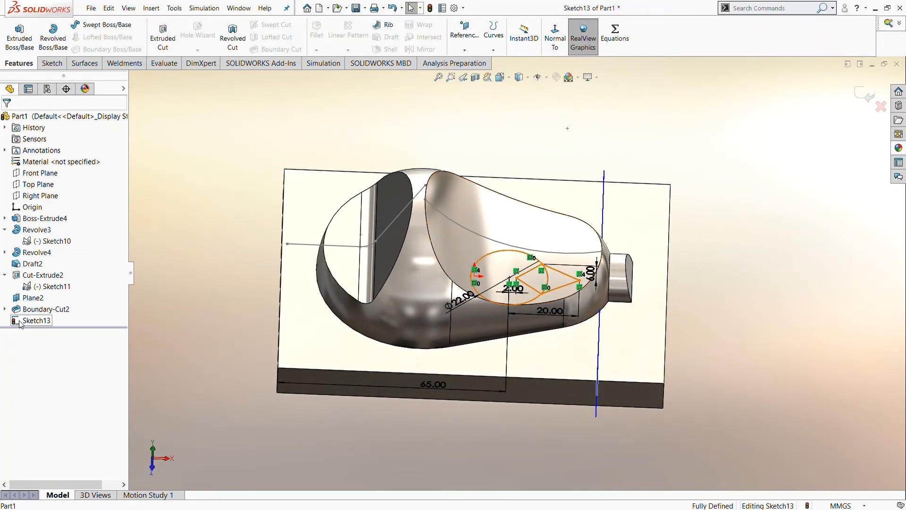
key("ctrl+8")
scroll(608, 274, "down", 5)
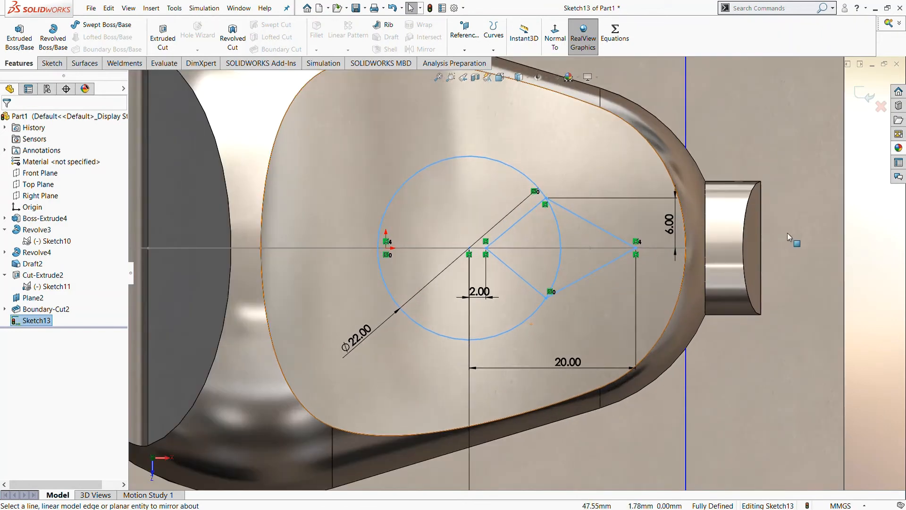
key("Escape")
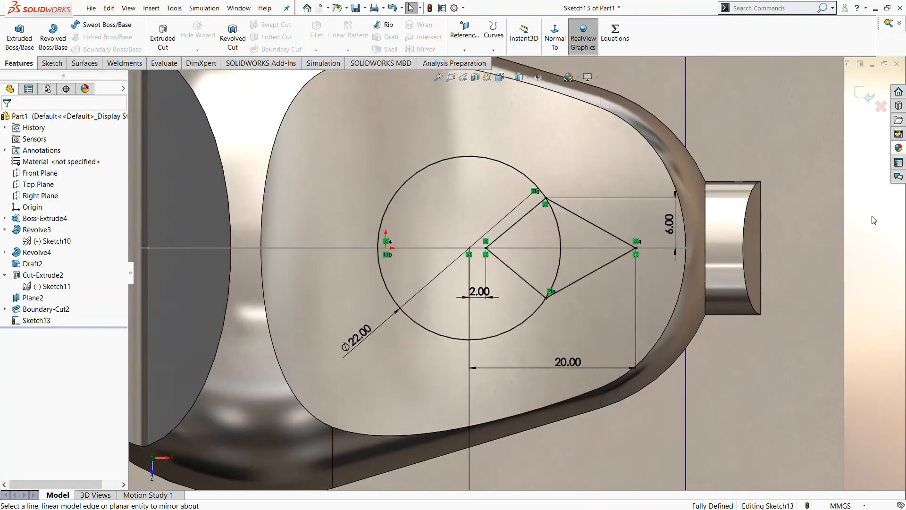
left_click(45, 66)
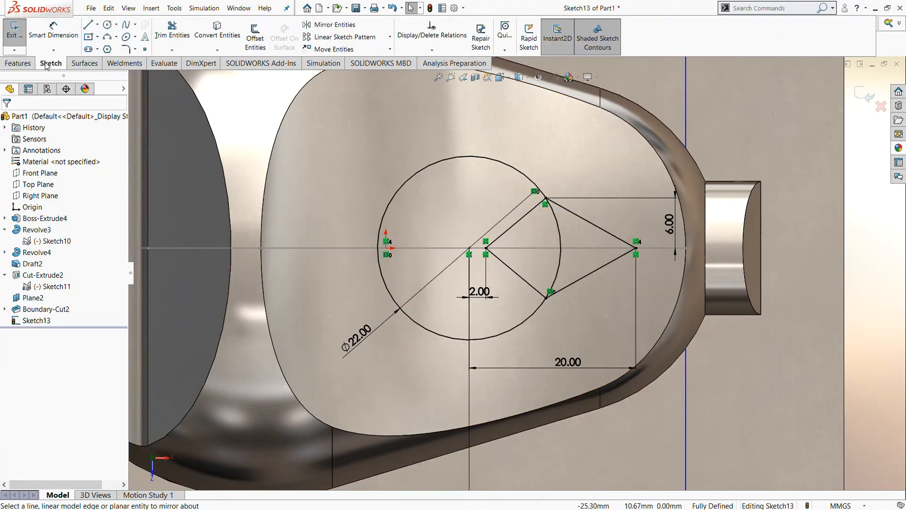
left_click(125, 48)
left_click(505, 232)
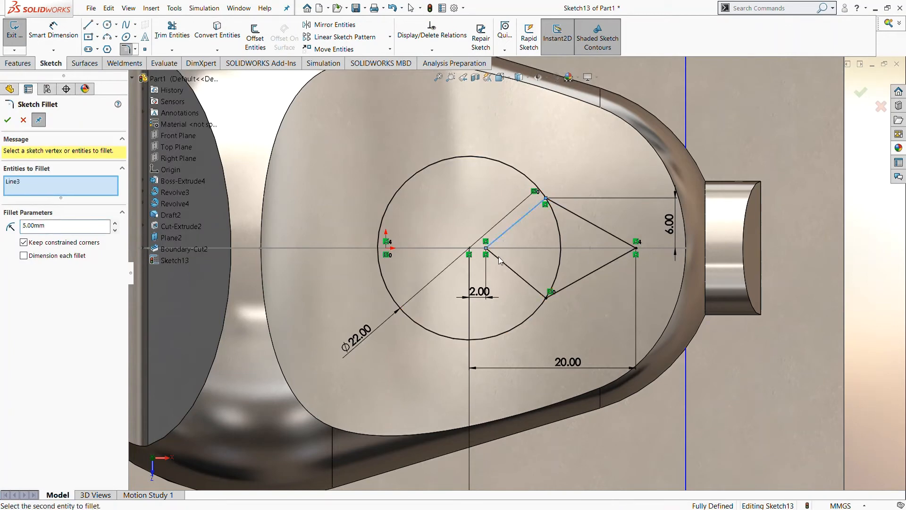
left_click(499, 258)
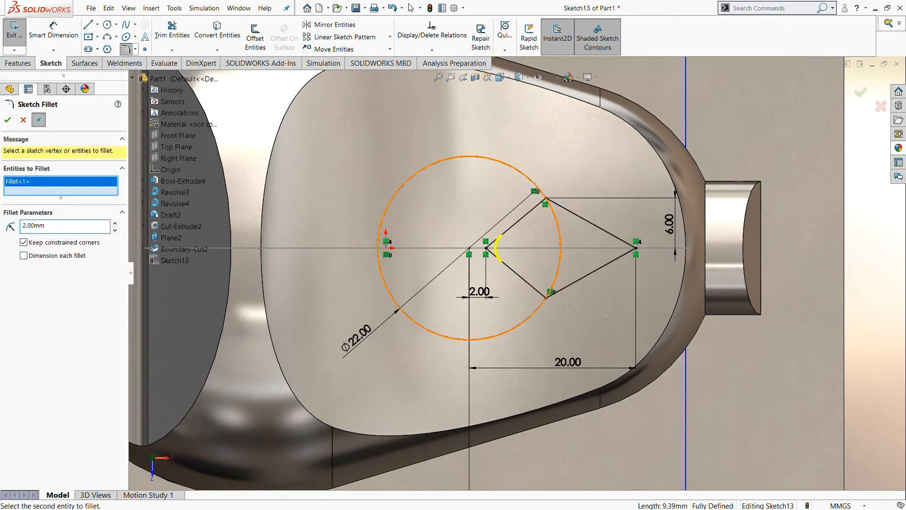
- Fillet the profile's upper, lower and outer corners with a 2 mm radius and finish the sketch fillets
left_click(530, 211)
left_click(576, 214)
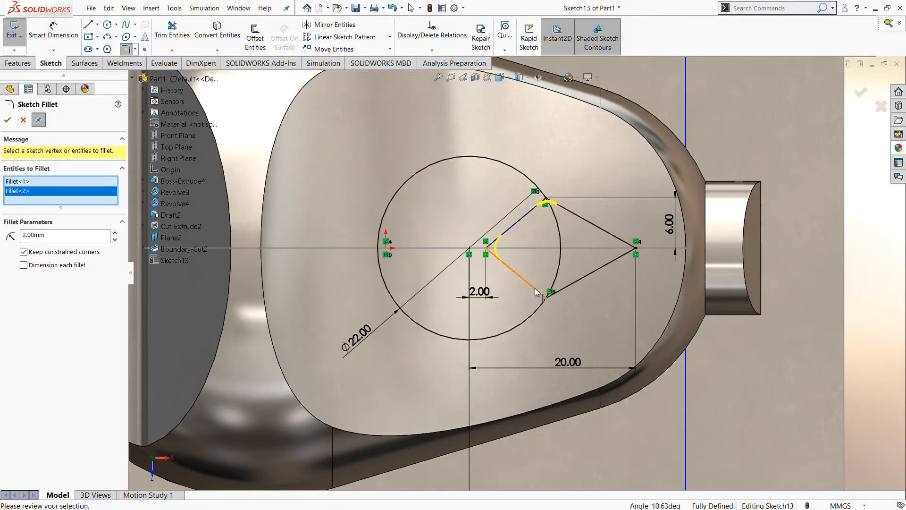
left_click(537, 292)
left_click(559, 289)
left_click(615, 235)
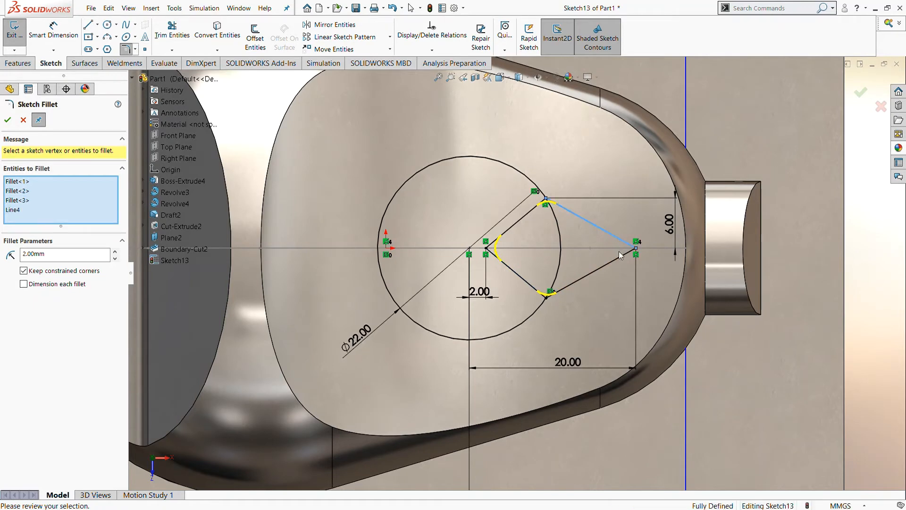
left_click(619, 254)
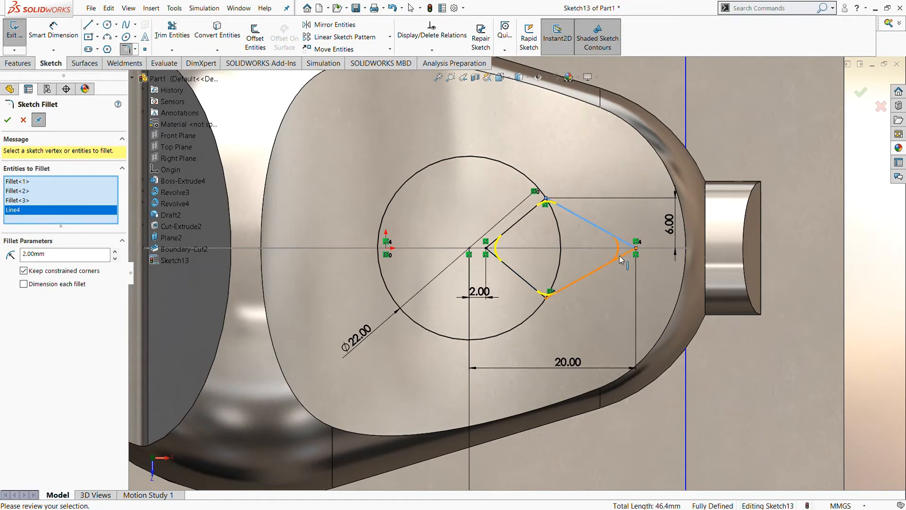
left_click(7, 120)
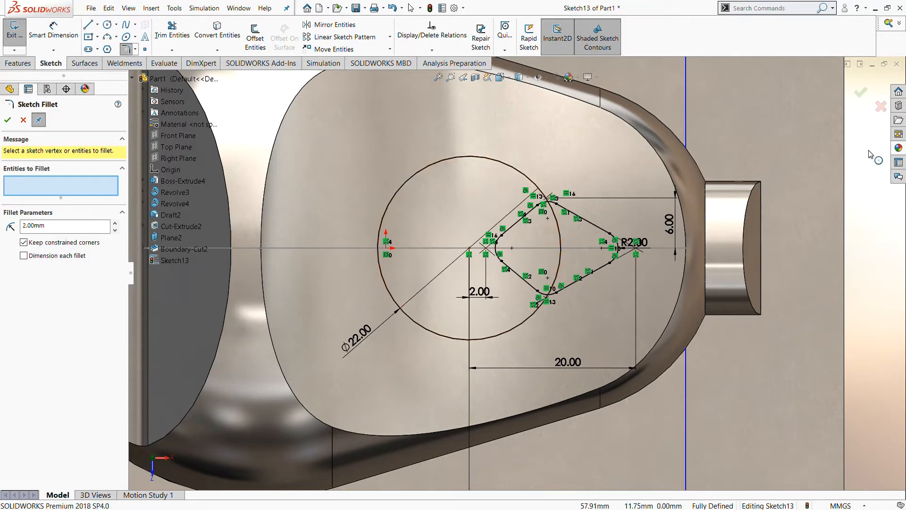
key("Escape")
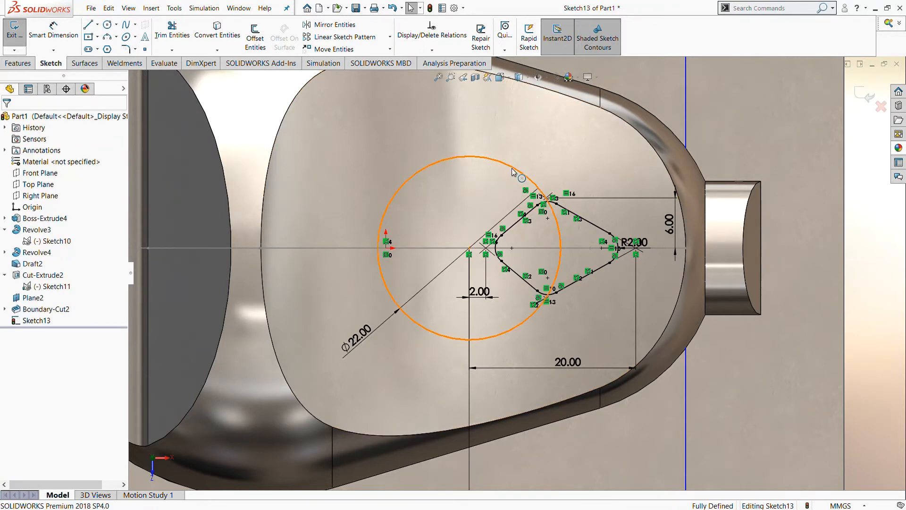
- Convert the 22 mm circle to construction geometry
left_click(512, 168)
left_click(553, 166)
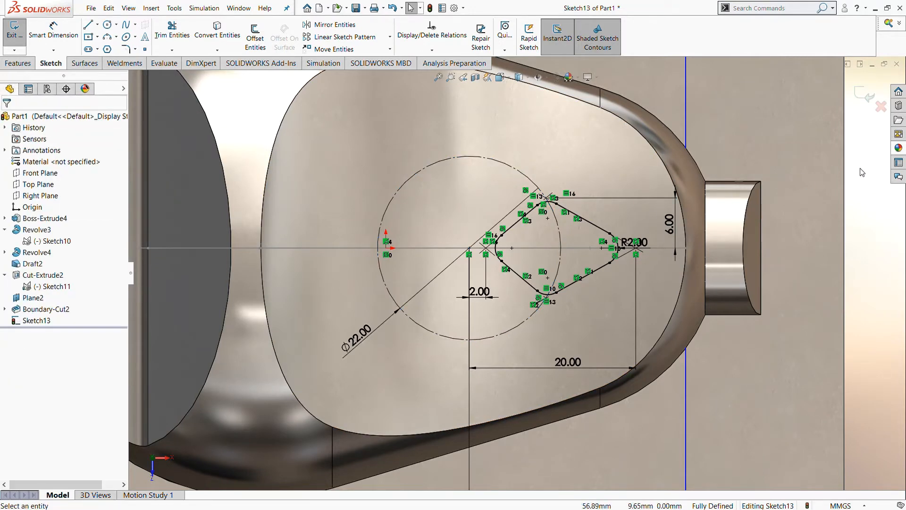
- Start a circular sketch pattern of the profile's upper inner line, using the 22 mm circle's centre as the pattern centre
left_click(390, 37)
left_click(332, 61)
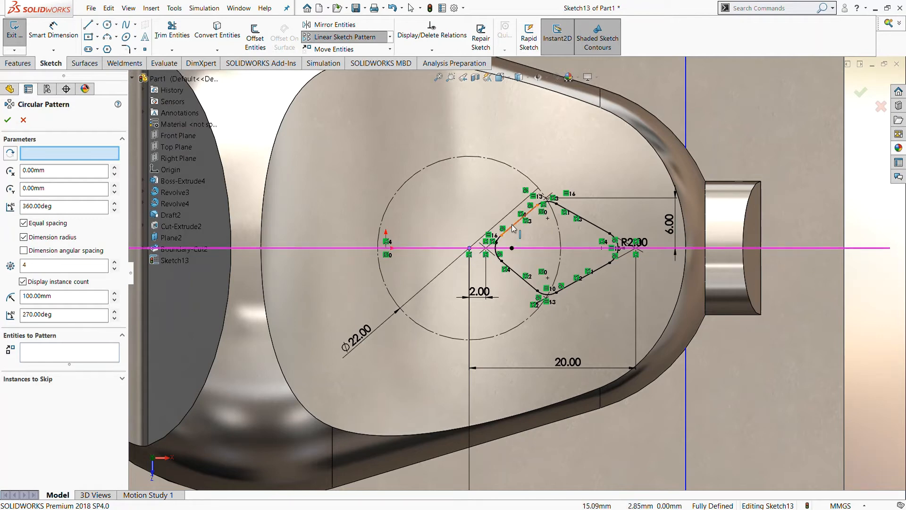
left_click(469, 248)
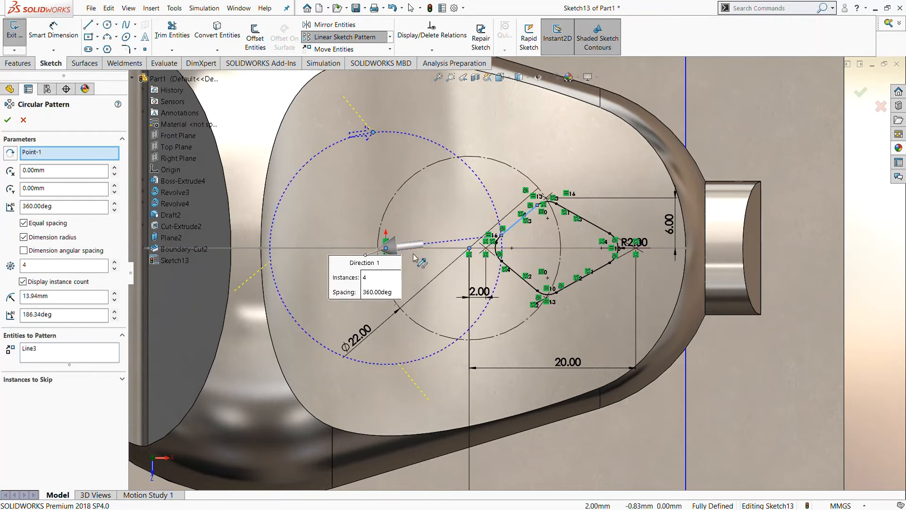
left_click(78, 156)
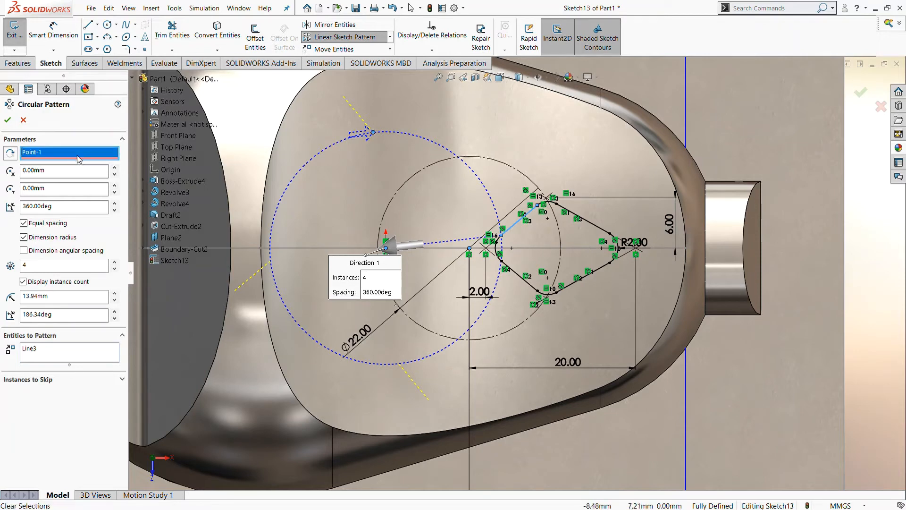
key("Delete")
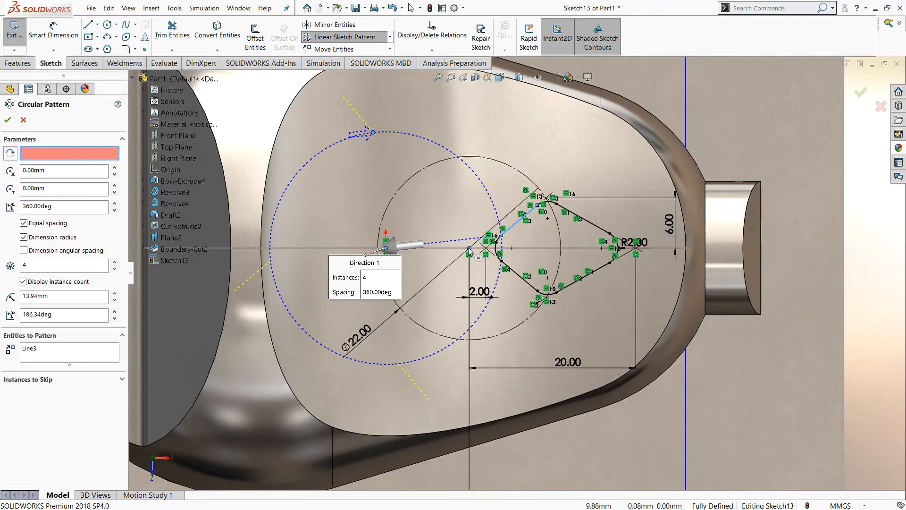
left_click(470, 249)
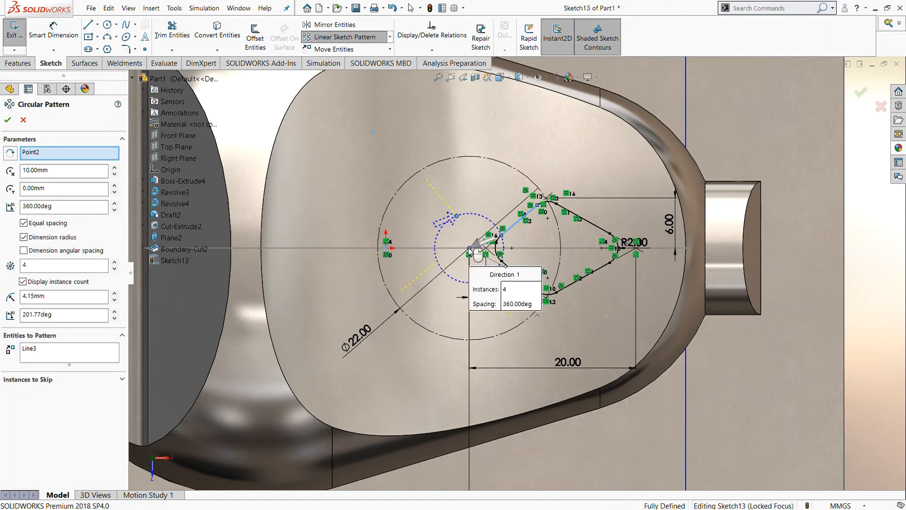
- Try patterning the profile's lines and arcs, without the innermost arc, as four equally spaced instances over 360 degrees, and undo the pattern
left_click(551, 206)
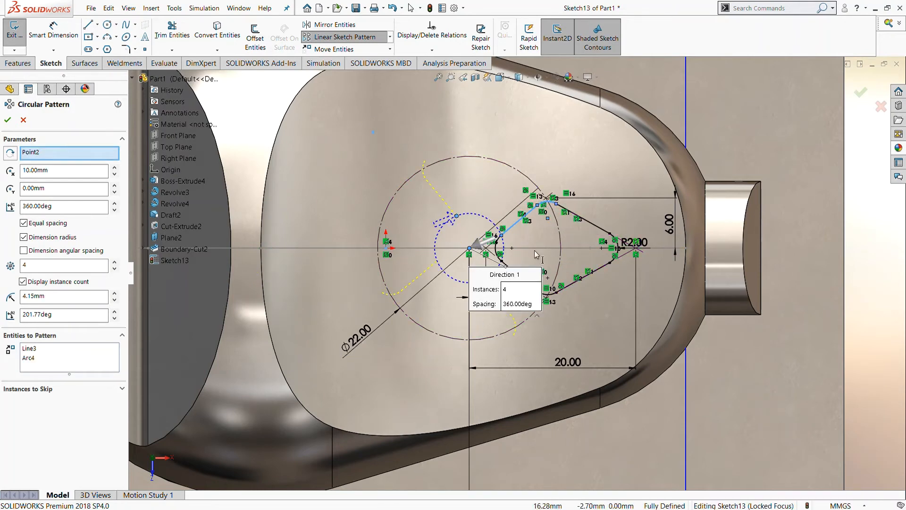
left_click(596, 228)
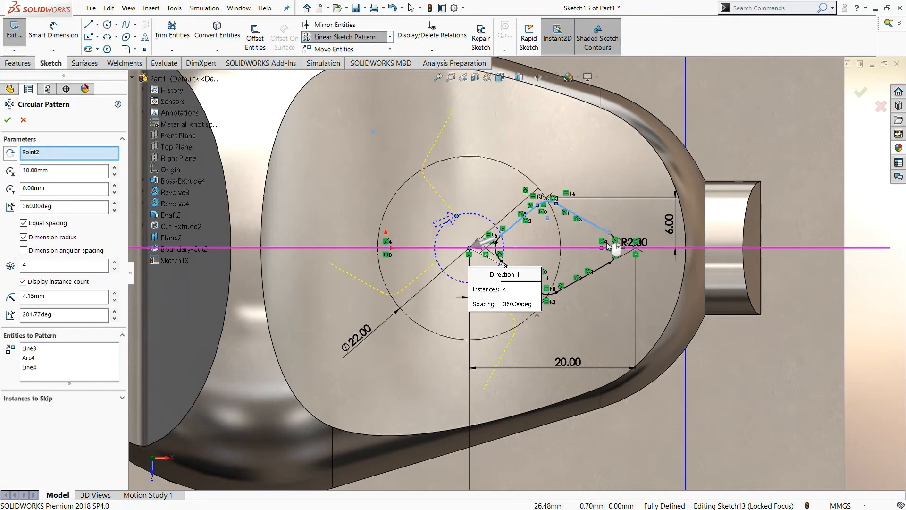
scroll(610, 246, "down", 3)
left_click(609, 249)
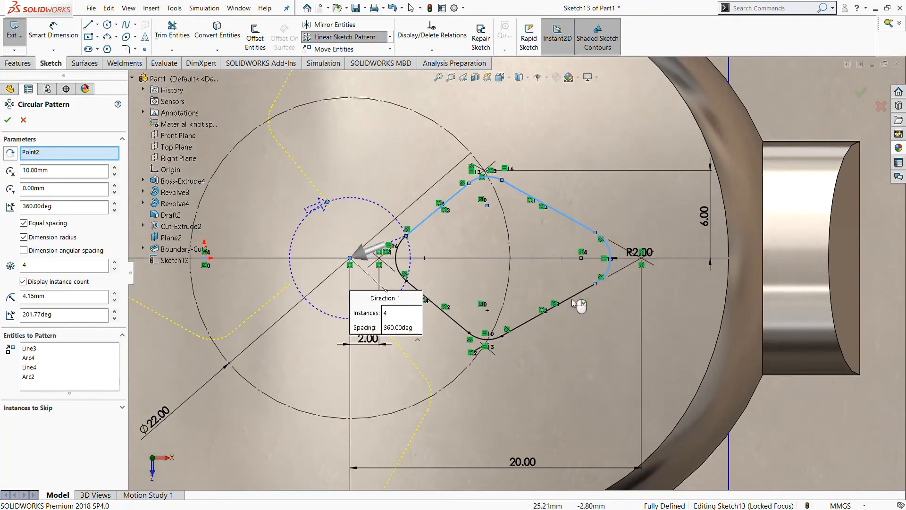
left_click(573, 300)
left_click(463, 327)
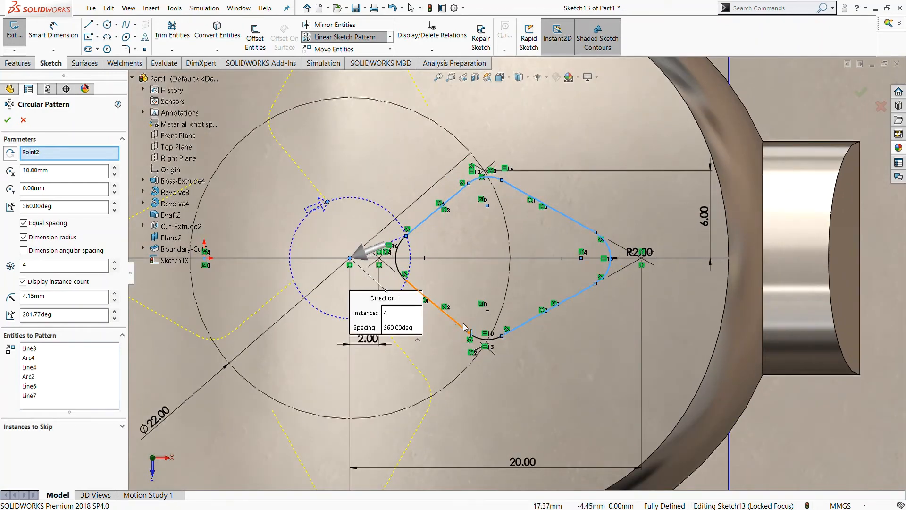
left_click(478, 338)
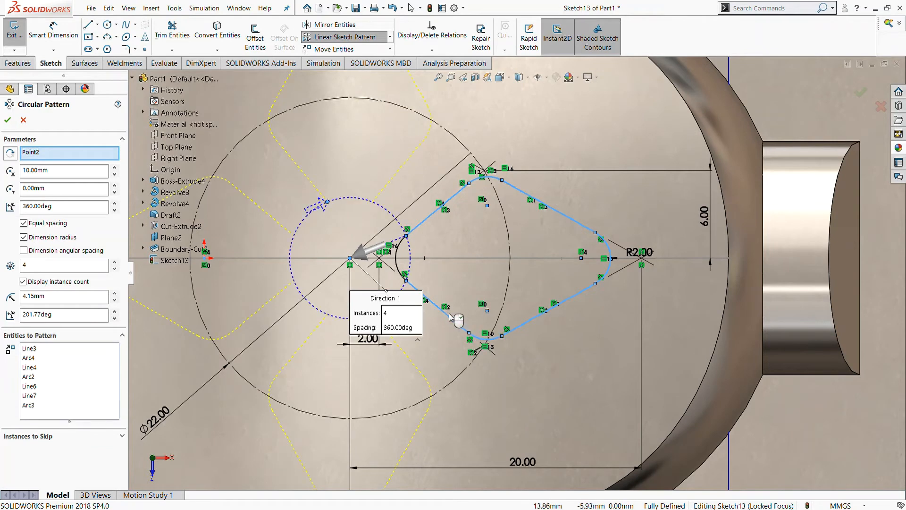
scroll(461, 323, "up", 5)
scroll(405, 297, "up", 1)
scroll(380, 287, "down", 1)
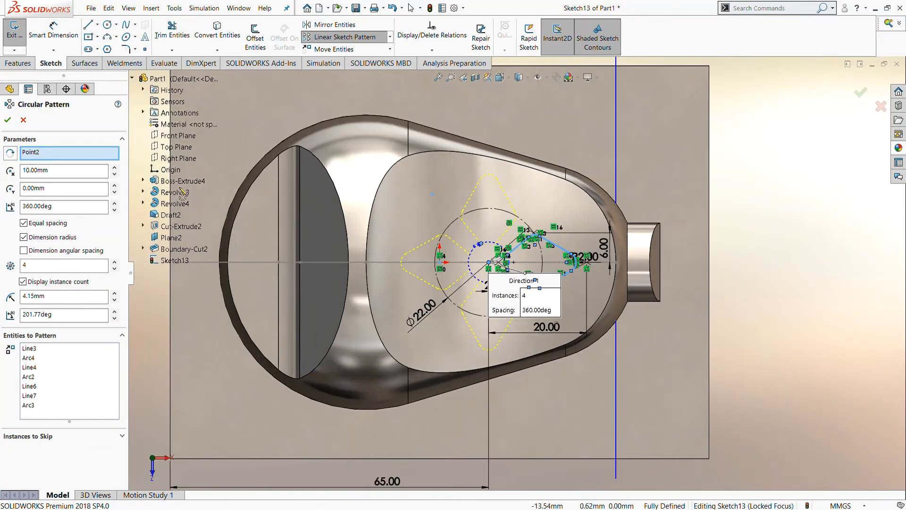
left_click(8, 121)
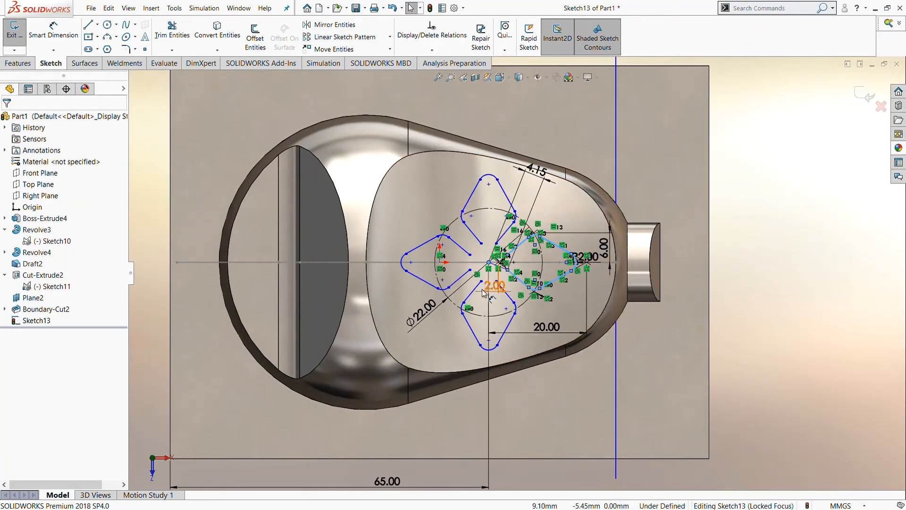
scroll(496, 288, "down", 1)
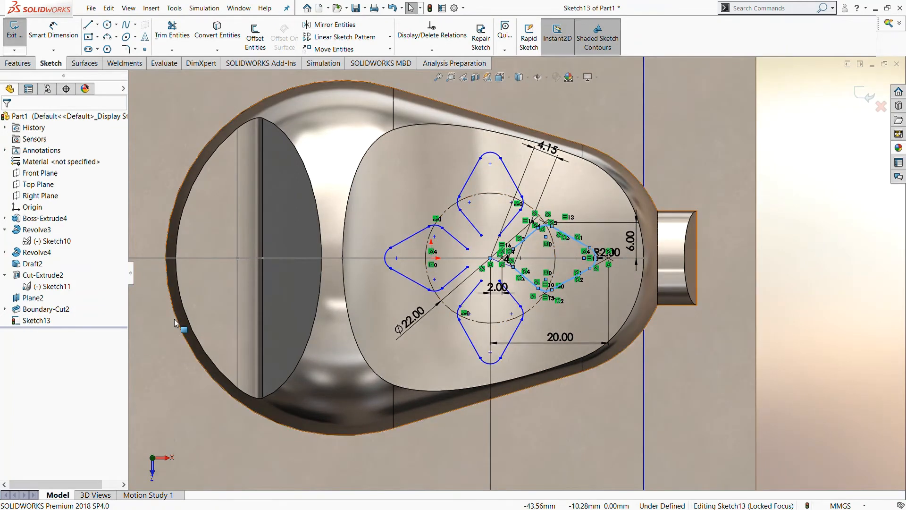
key("ctrl+z")
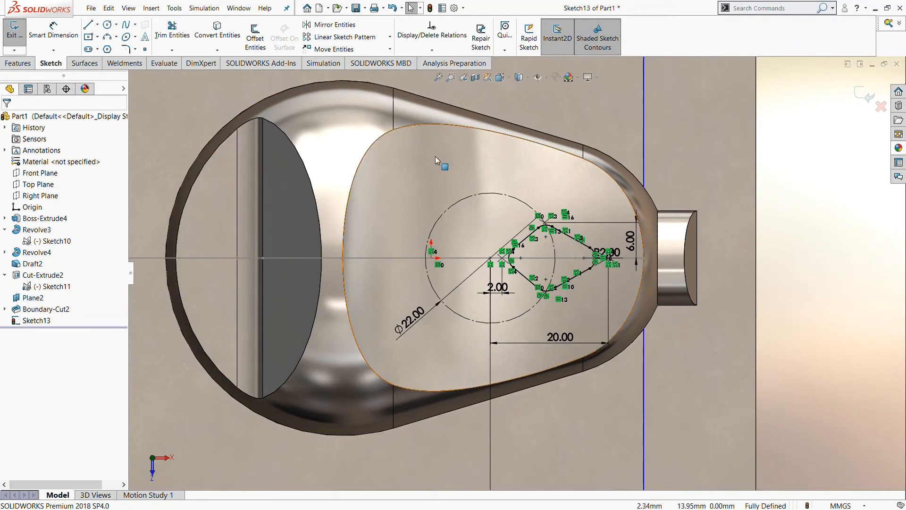
- Start a circular sketch pattern of the profile's upper inner line about the 22 mm circle's centre
left_click(365, 69)
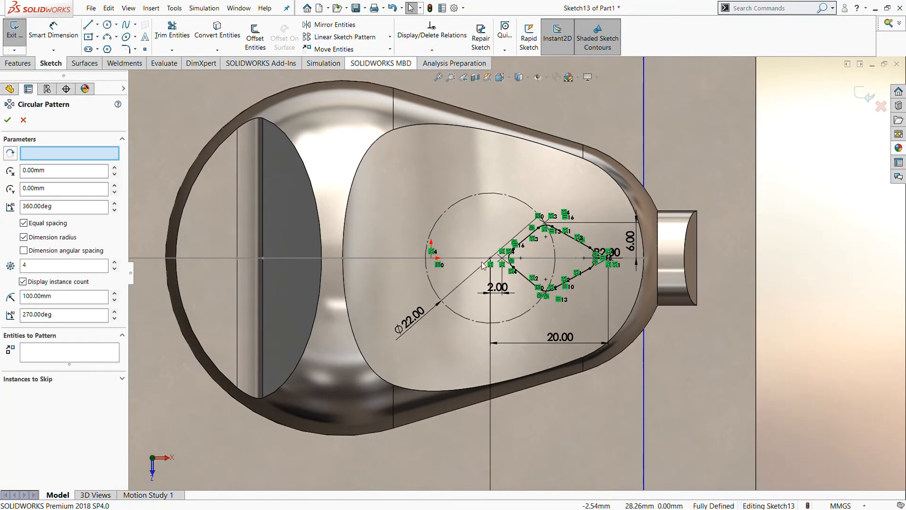
left_click(524, 241)
scroll(491, 250, "down", 2)
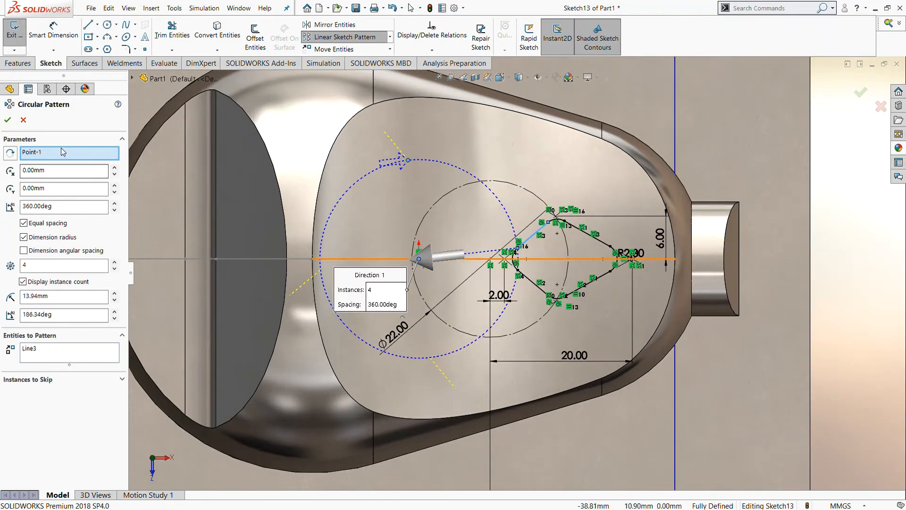
scroll(450, 257, "down", 1)
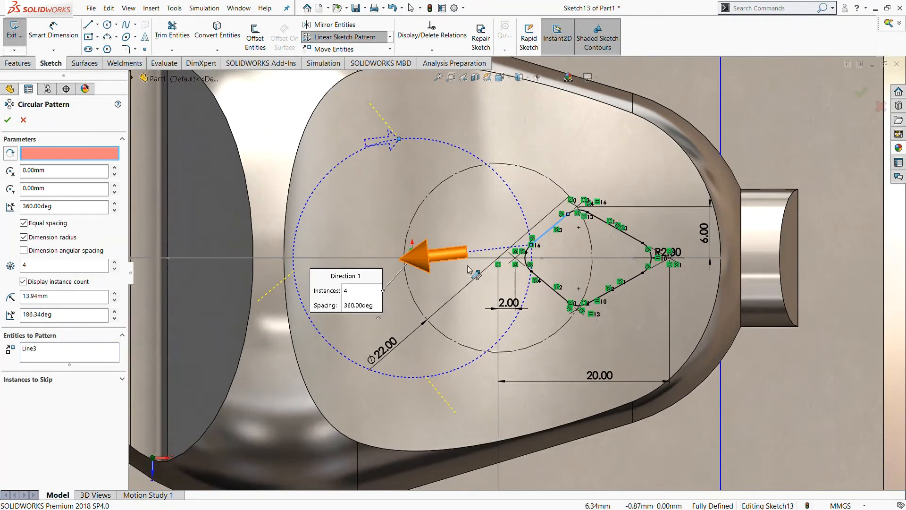
left_click(498, 258)
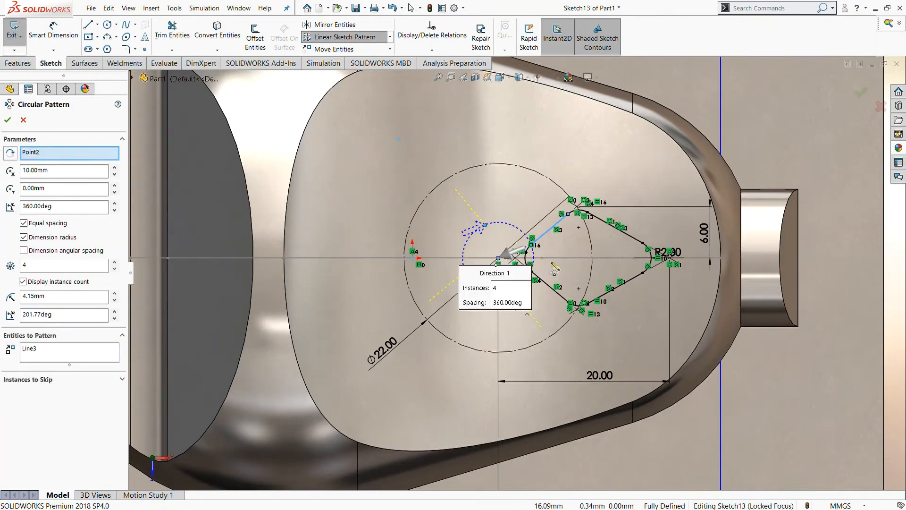
- Add the profile's remaining lines and arcs, including the innermost arc, and create four equally spaced instances over 360 degrees
left_click(526, 260)
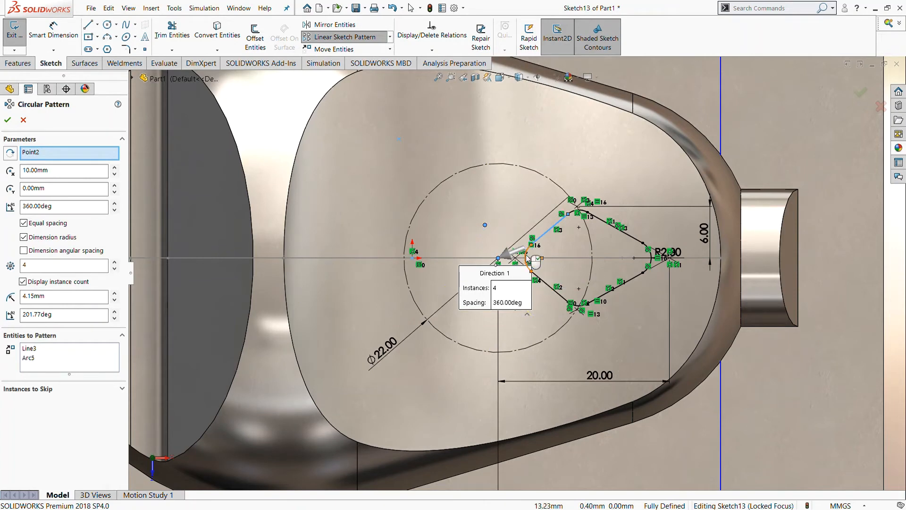
left_click(545, 286)
left_click(577, 306)
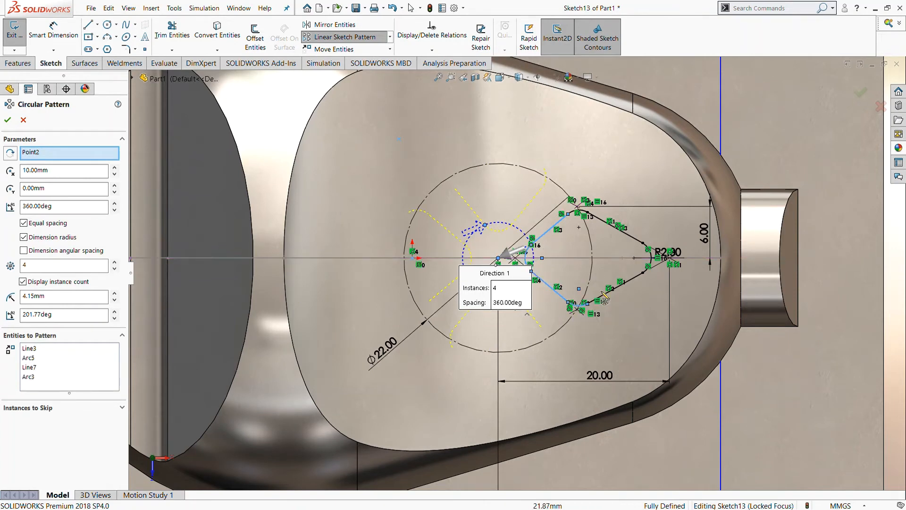
left_click(607, 296)
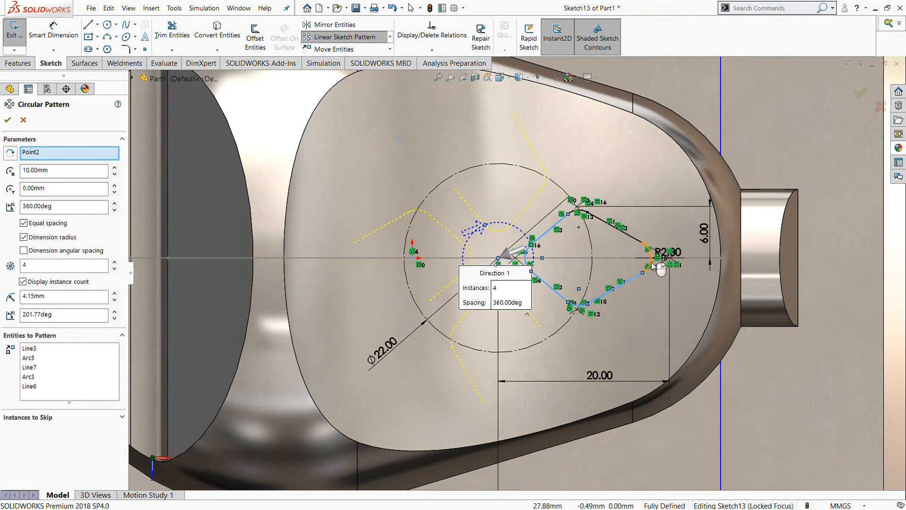
left_click(649, 263)
left_click(632, 238)
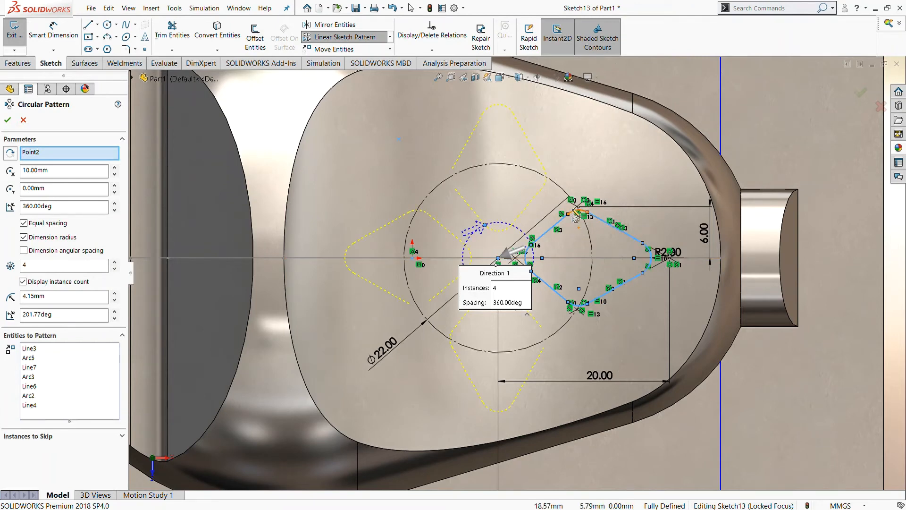
left_click(575, 213)
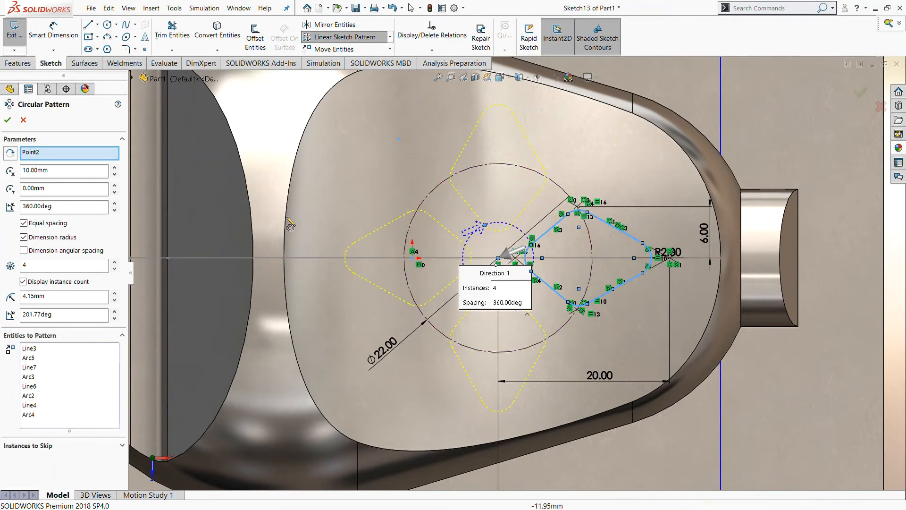
left_click(7, 121)
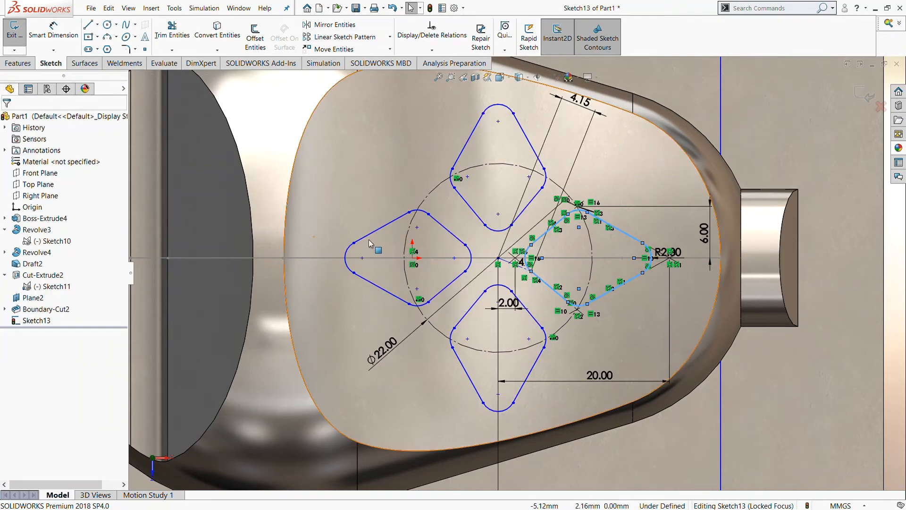
- Close the sketch and create an offset surface 4 mm above the bulb body's concave cut face
scroll(579, 278, "up", 3)
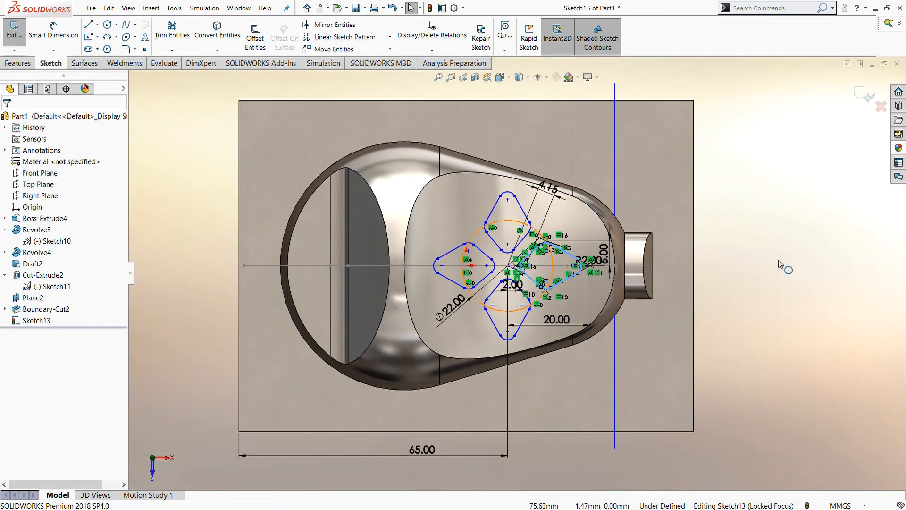
mouse_move(724, 263)
middle_mouse_down()
mouse_move(800, 147)
mouse_move(786, 176)
middle_mouse_up()
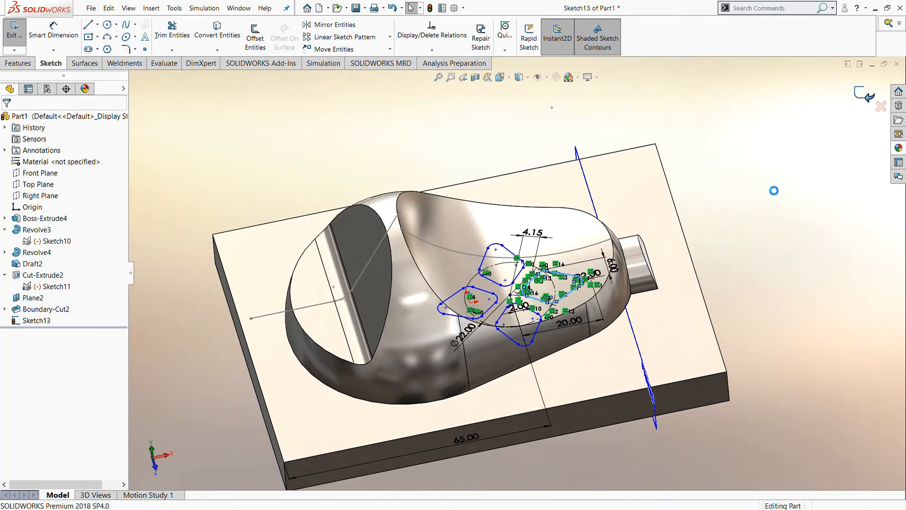
left_click(83, 63)
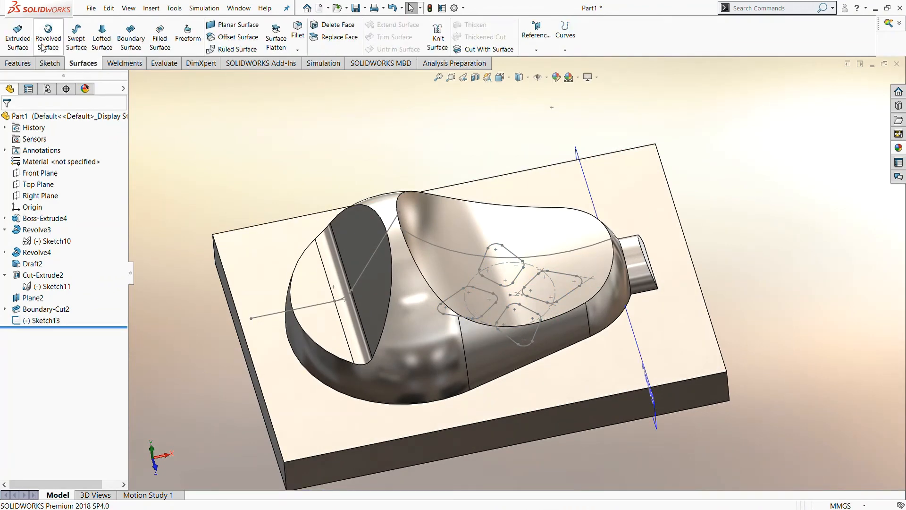
left_click(237, 37)
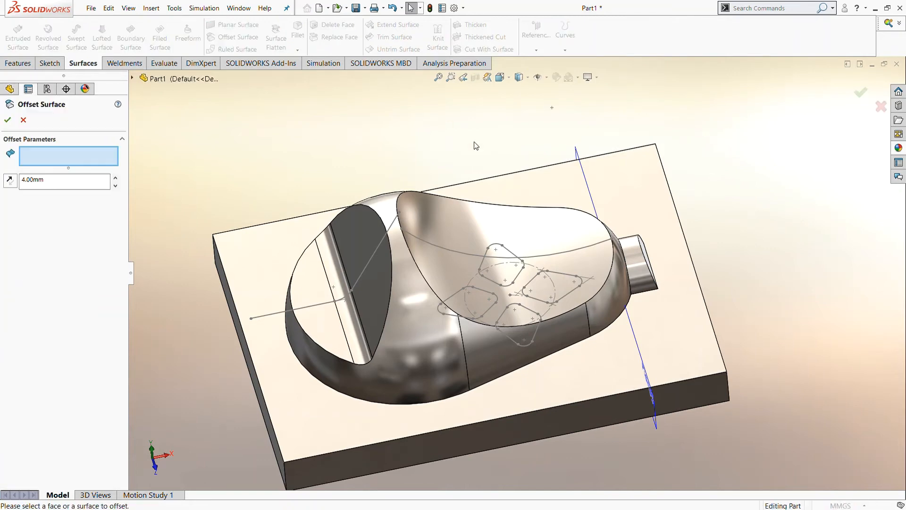
left_click(465, 214)
middle_click_drag(410, 244, 380, 210)
left_click(7, 119)
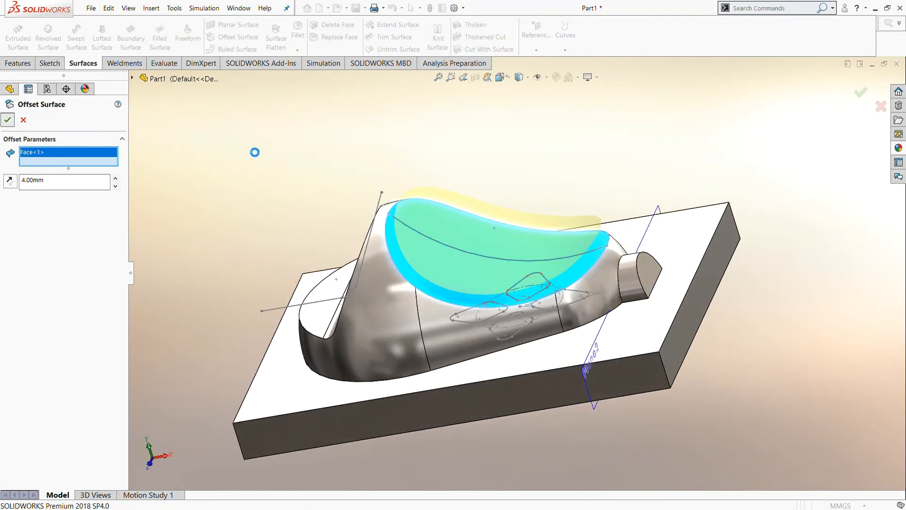
middle_click_drag(251, 150, 205, 210)
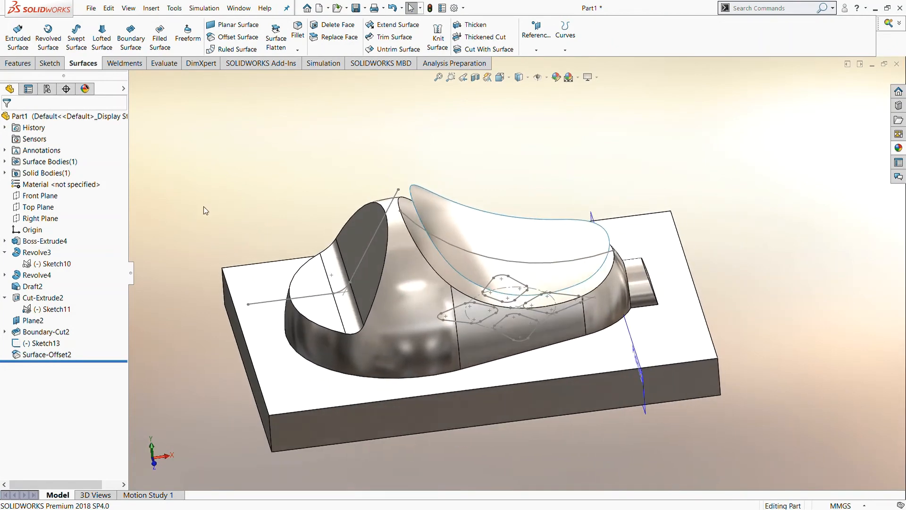
- Extrude the four patterned profiles from the sketch plane up to the offset surface, merging them with the body
left_click(41, 343)
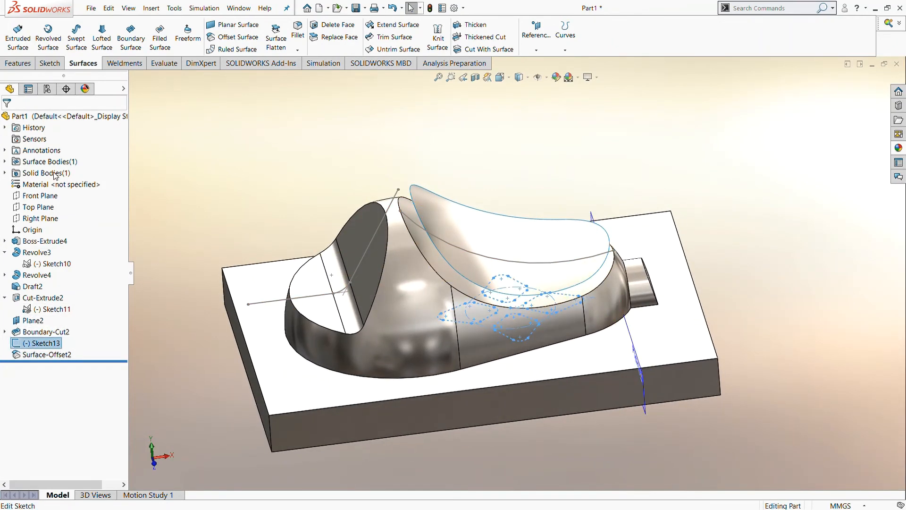
left_click(18, 63)
left_click(18, 34)
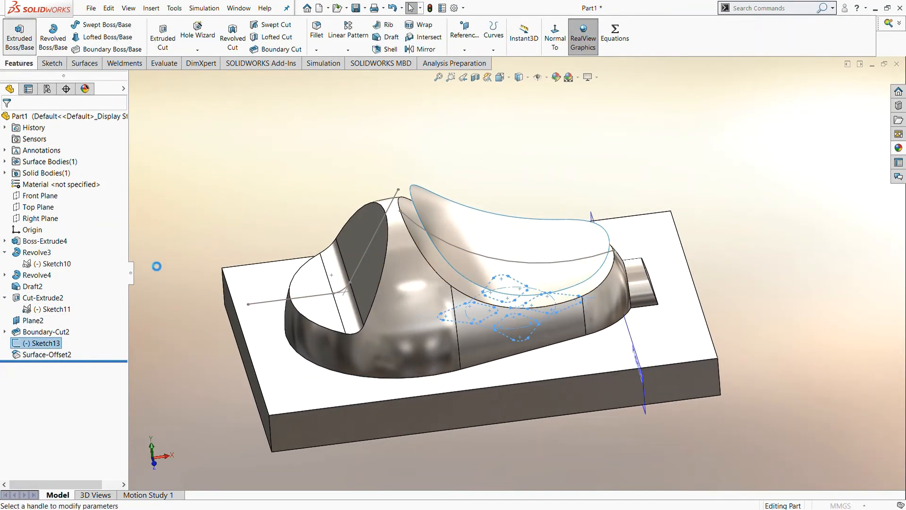
mouse_move(198, 261)
middle_mouse_down()
mouse_move(202, 202)
mouse_move(213, 197)
middle_mouse_up()
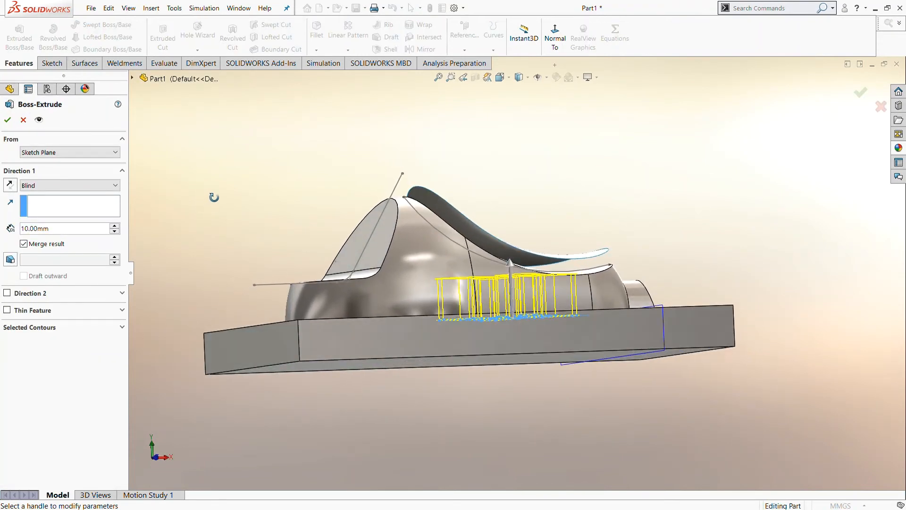
left_click(54, 218)
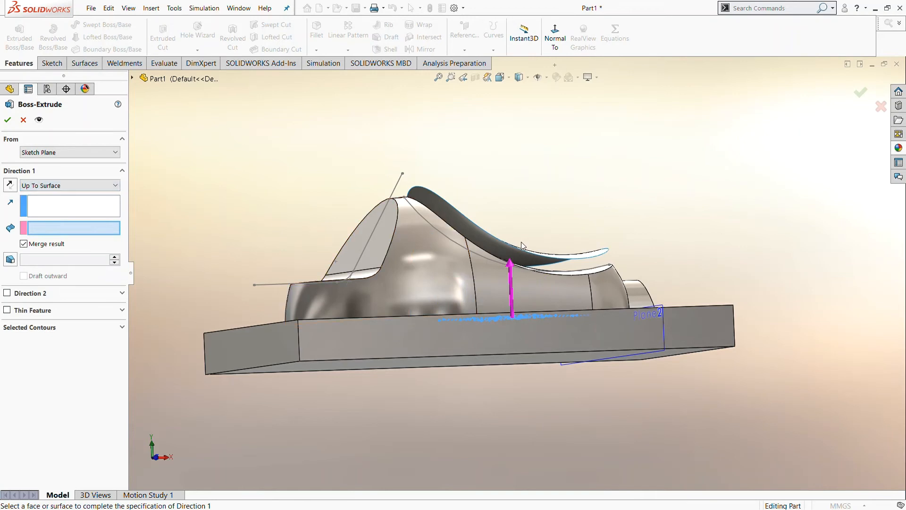
scroll(521, 245, "down", 2)
left_click(464, 232)
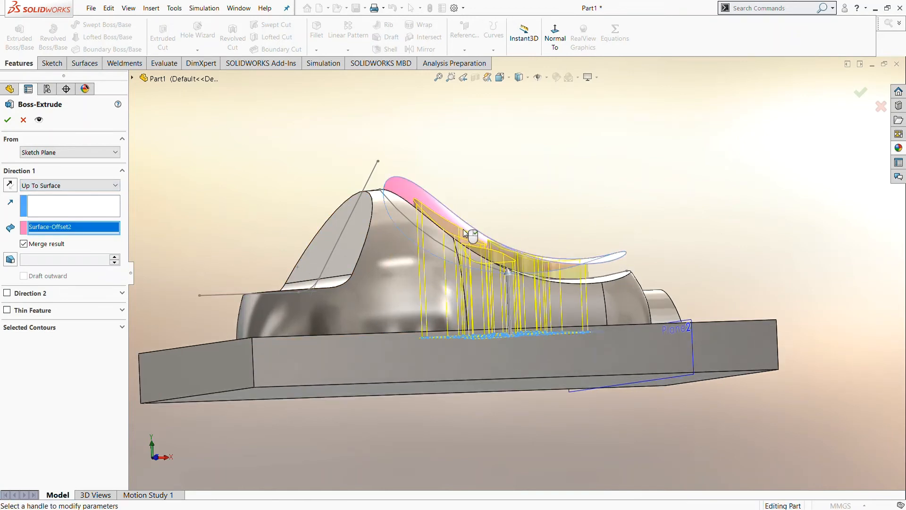
middle_click_drag(236, 180, 248, 257)
left_click(8, 119)
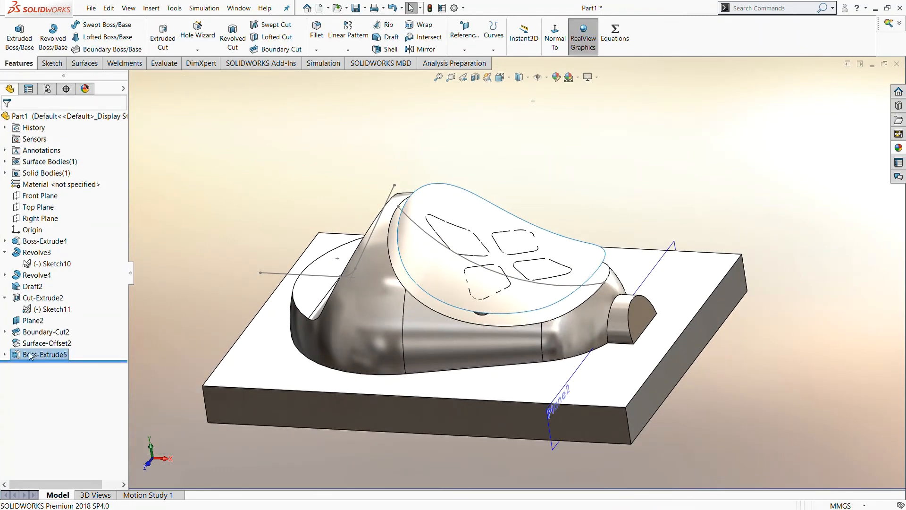
- Hide the offset surface and the Cut-Extrude2 sketch
left_click(29, 343)
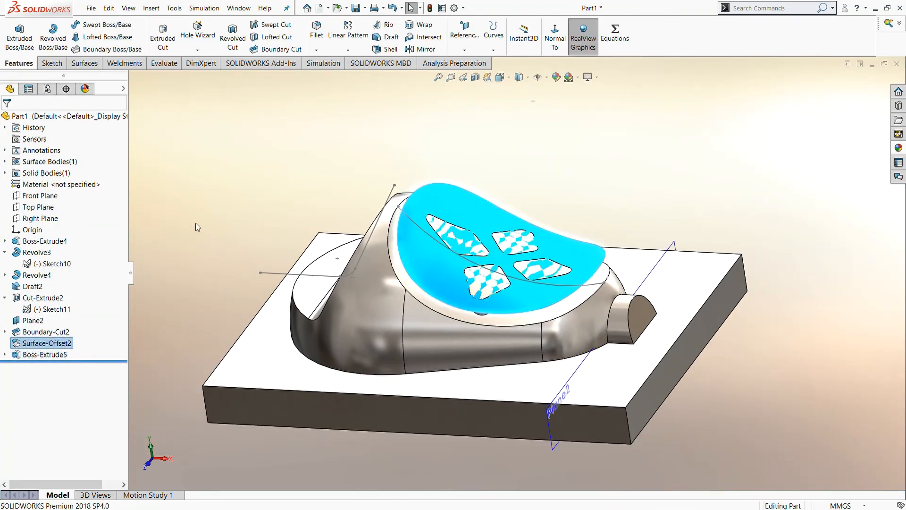
left_click(32, 283)
left_click(37, 310)
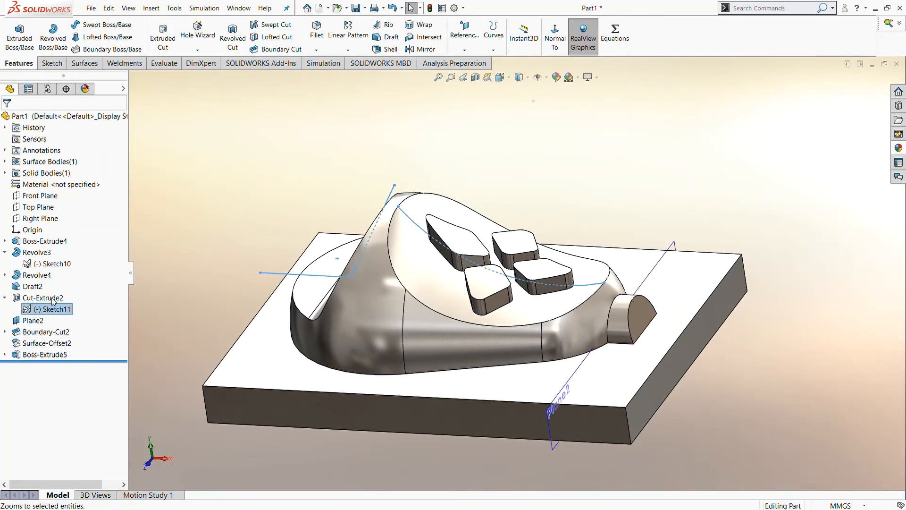
key("Escape")
left_click(47, 265)
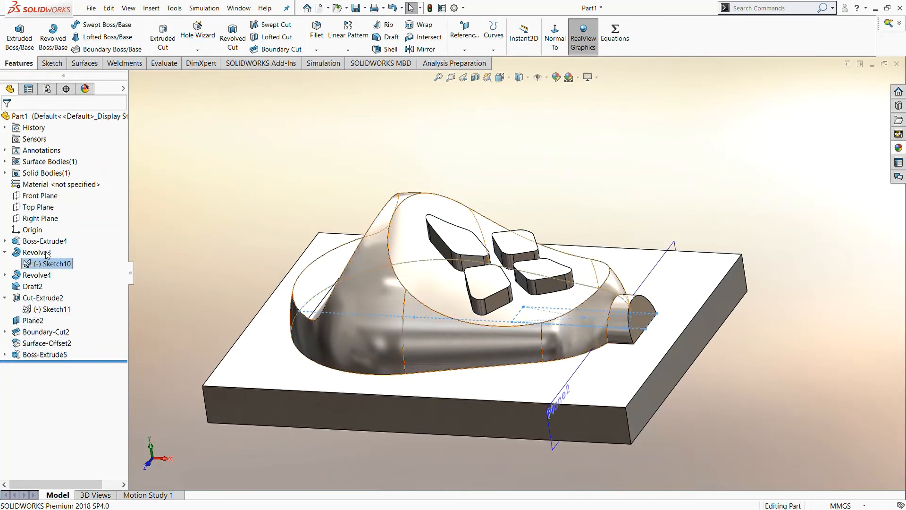
key("Escape")
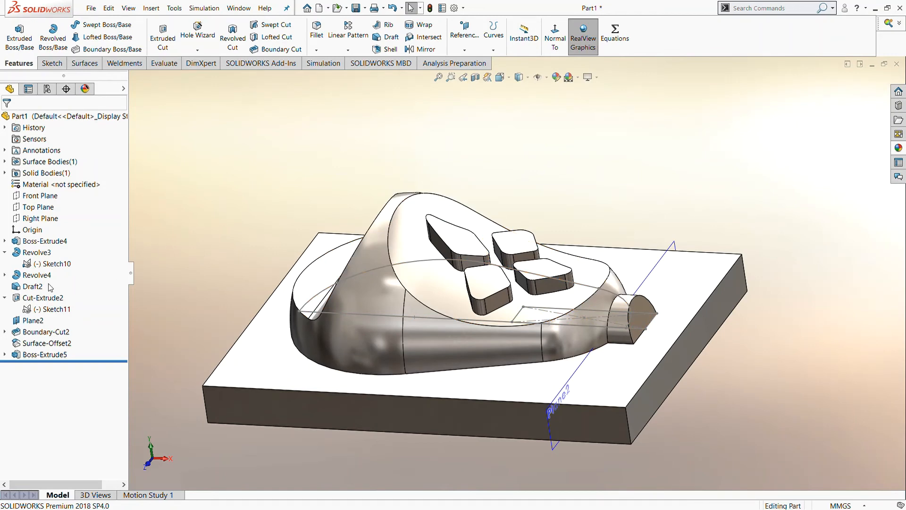
left_click(48, 264)
key("Escape")
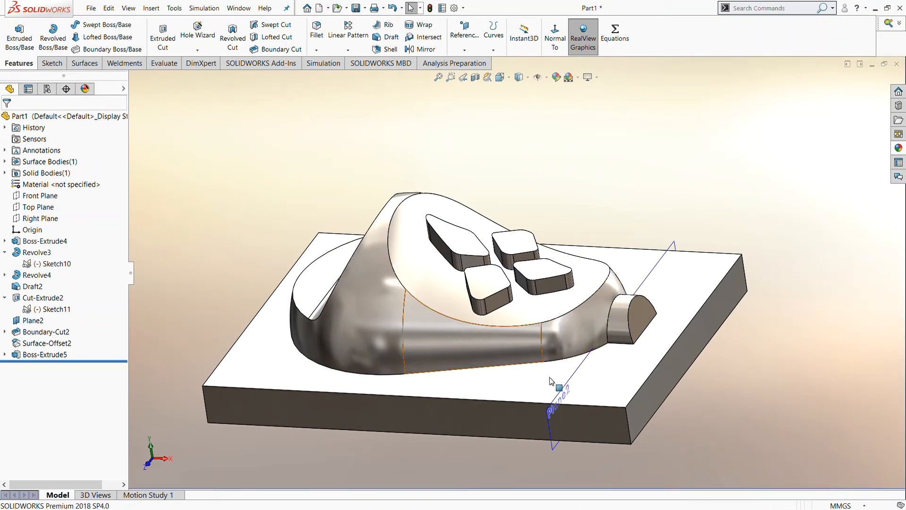
- Hide the reference plane that crosses the plate near the neck stub
left_click(572, 376)
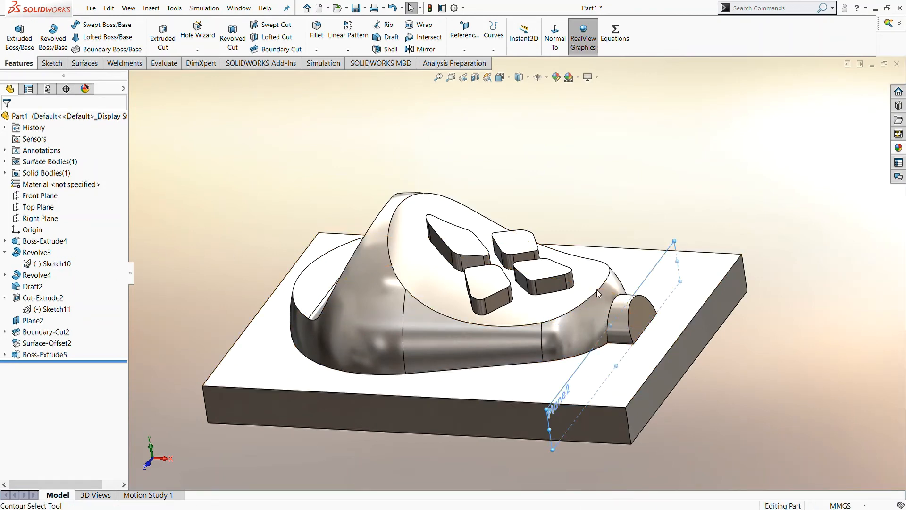
left_click(609, 285)
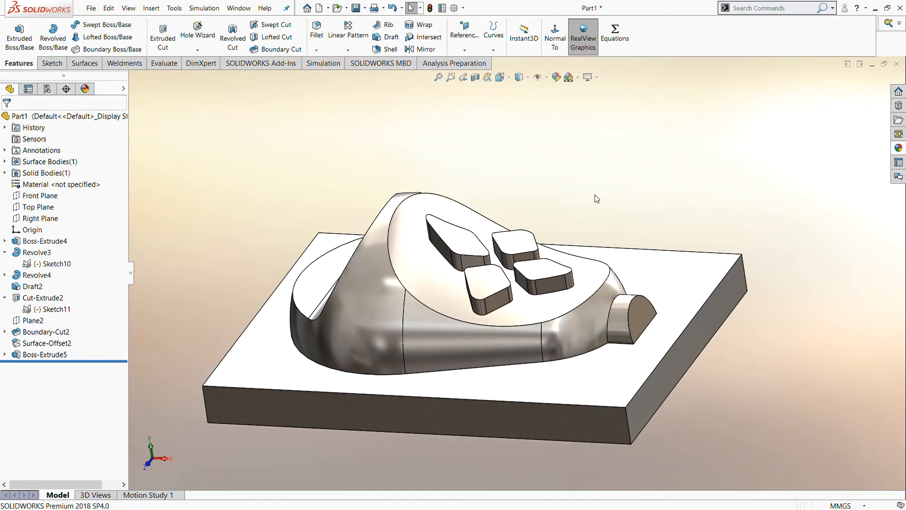
- Start a fillet on the bulb body's base edge along the plate and set its radius to 1 mm
left_click(316, 29)
left_click(300, 357)
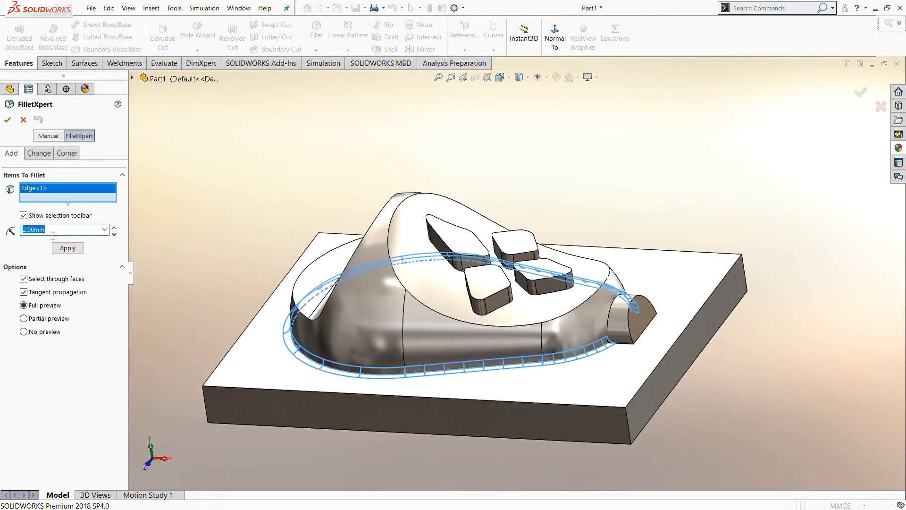
type("1")
scroll(603, 355, "down", 2)
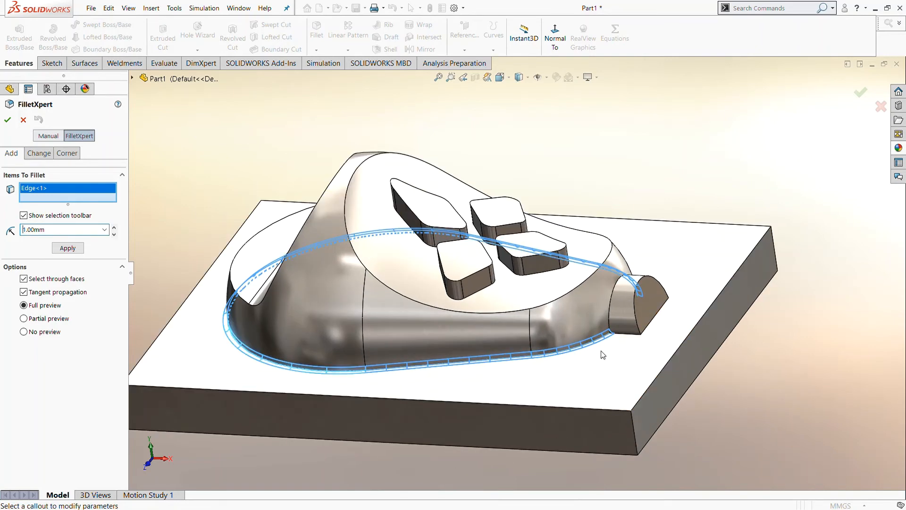
- Add the neck stub's joint, base and end-face edges to the 1 mm fillet selection
left_click(611, 306)
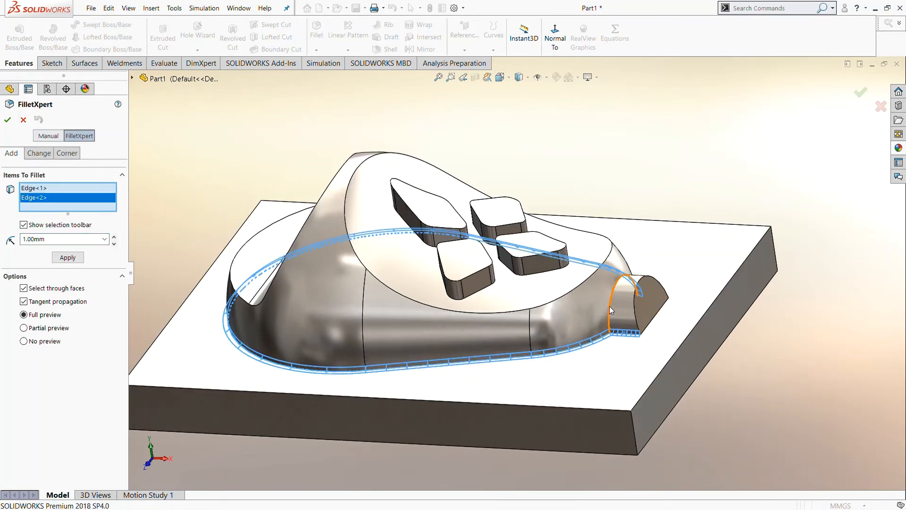
left_click(632, 308)
left_click(662, 306)
middle_click_drag(662, 306, 656, 276)
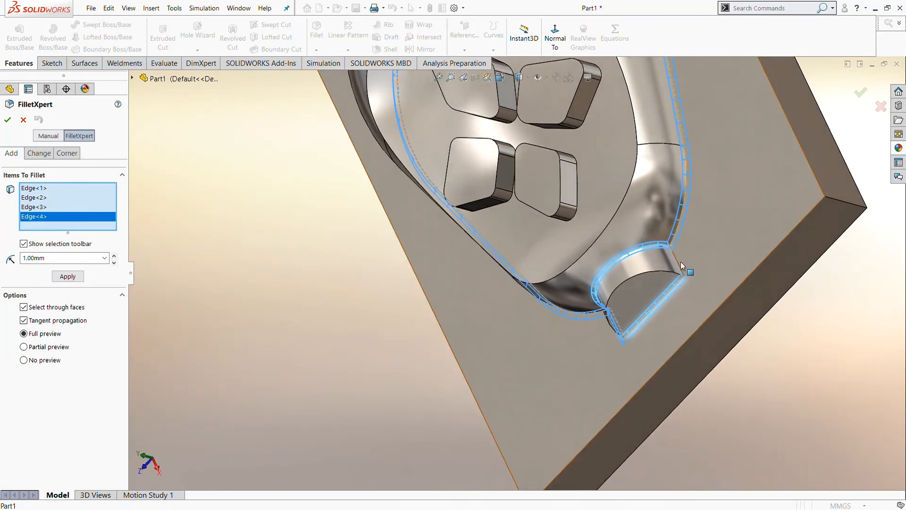
left_click(676, 266)
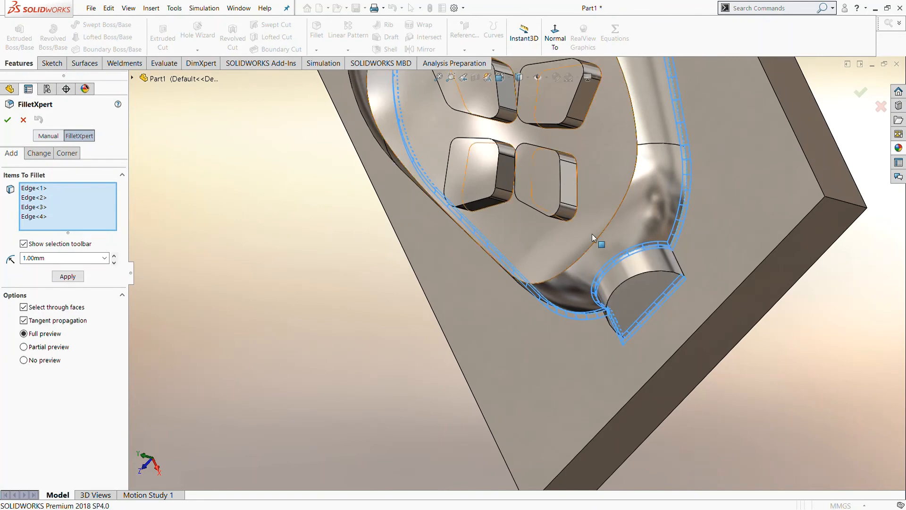
left_click(677, 265)
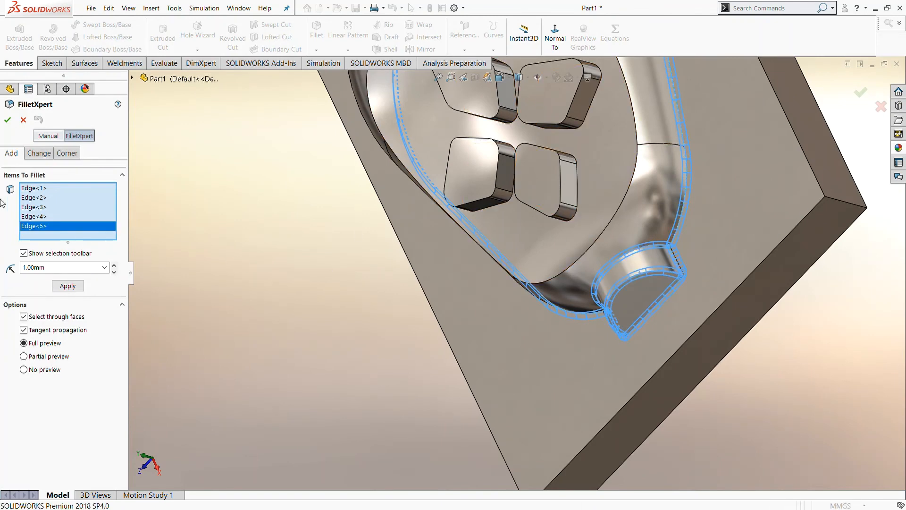
- Add the rims of the cut at the wide end and of the concave face, and create the 1 mm fillet
key("ctrl+7")
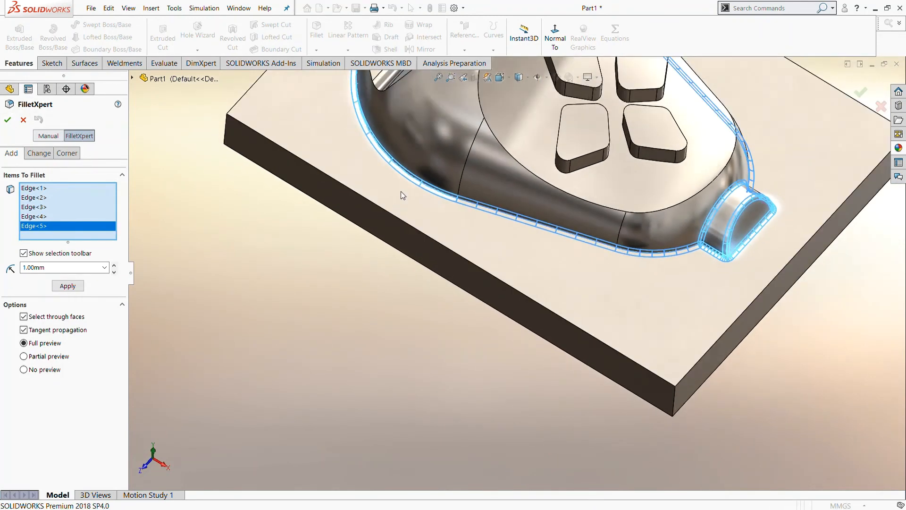
middle_click_drag(400, 164, 466, 161)
left_click(465, 161)
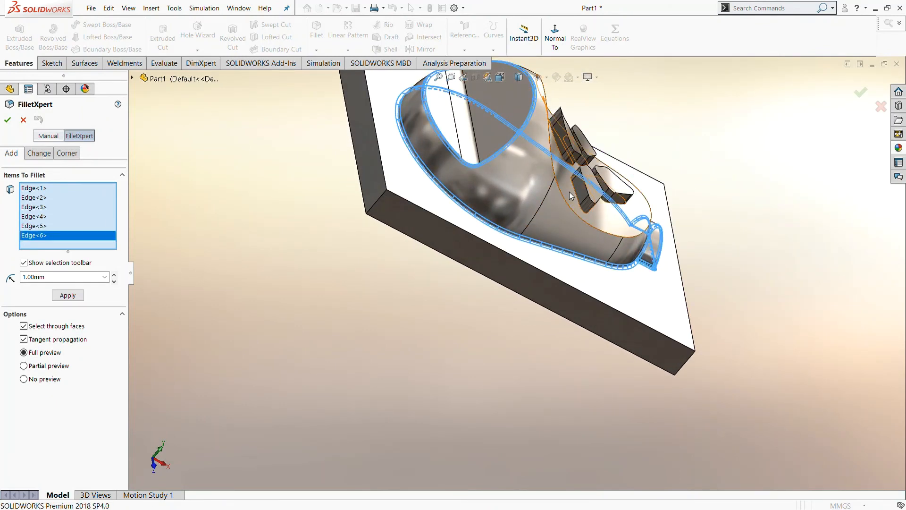
left_click(536, 204)
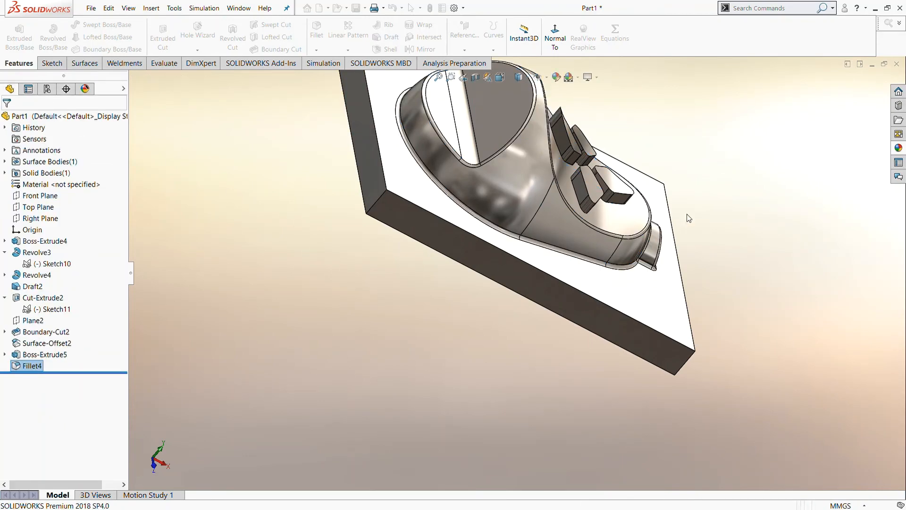
- Try adding one pad's base edge to the existing 1 mm fillet
scroll(697, 217, "down", 3)
middle_click_drag(620, 231, 585, 175)
key("f")
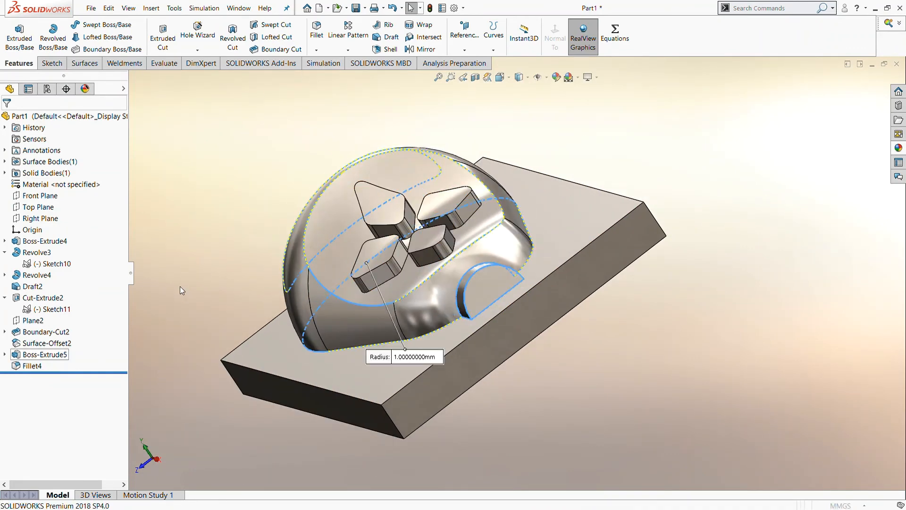
scroll(355, 266, "down", 5)
middle_click_drag(403, 265, 400, 261)
left_click(401, 253)
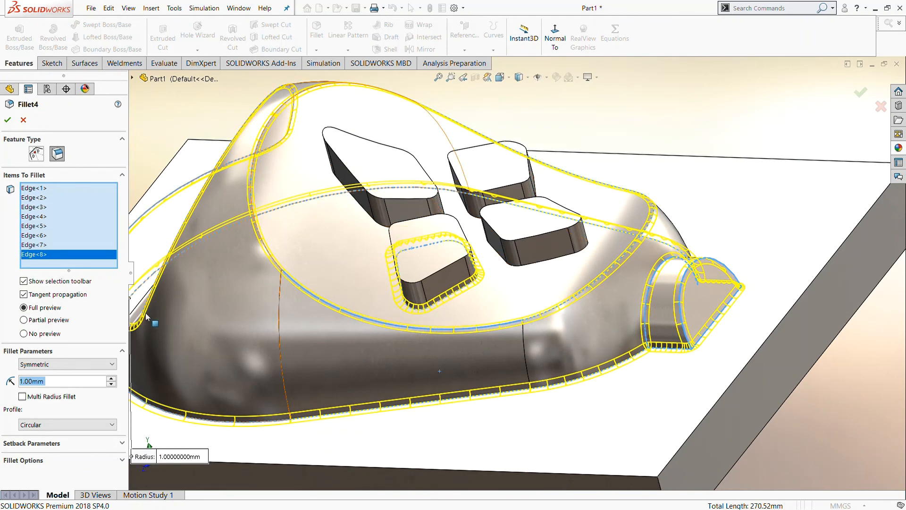
left_click(73, 255)
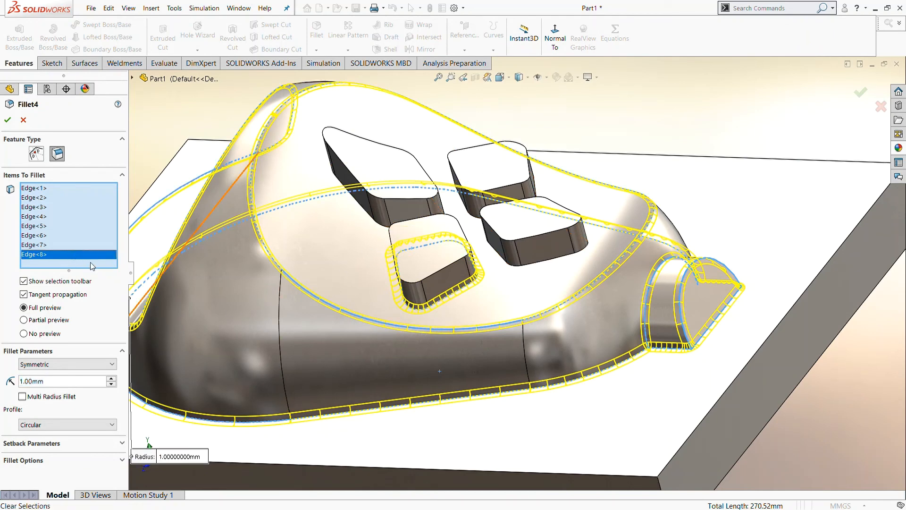
key("Delete")
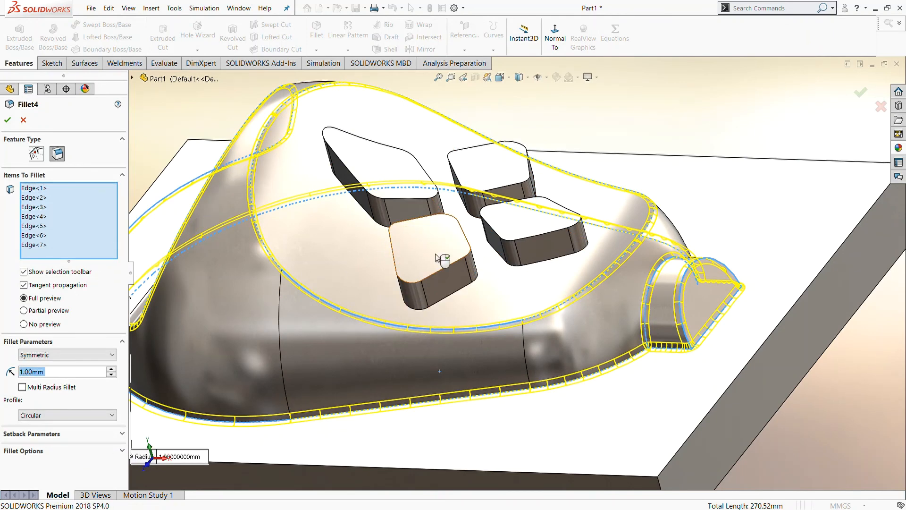
- Edit the 1 mm fillet to include the top faces of all four pads
left_click(428, 263)
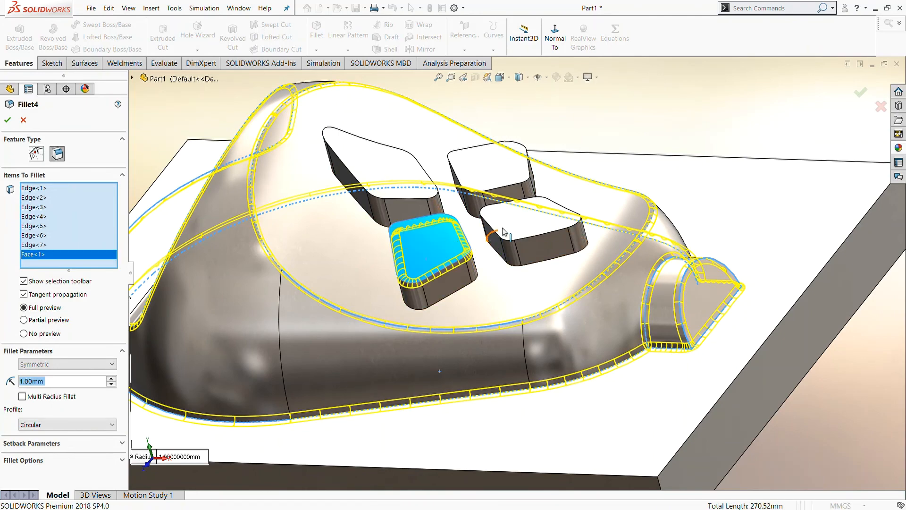
left_click(521, 225)
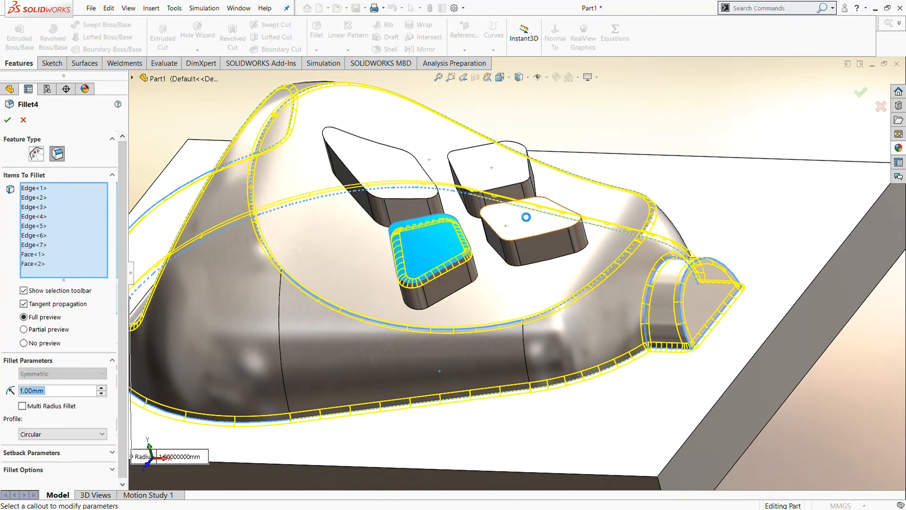
left_click(504, 179)
middle_click_drag(519, 166, 538, 132)
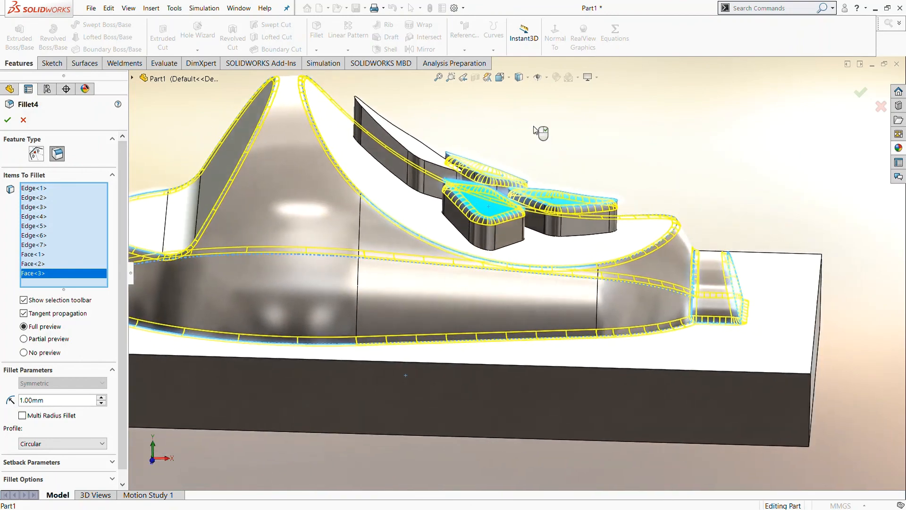
left_click(422, 153)
middle_click_drag(427, 156, 354, 200)
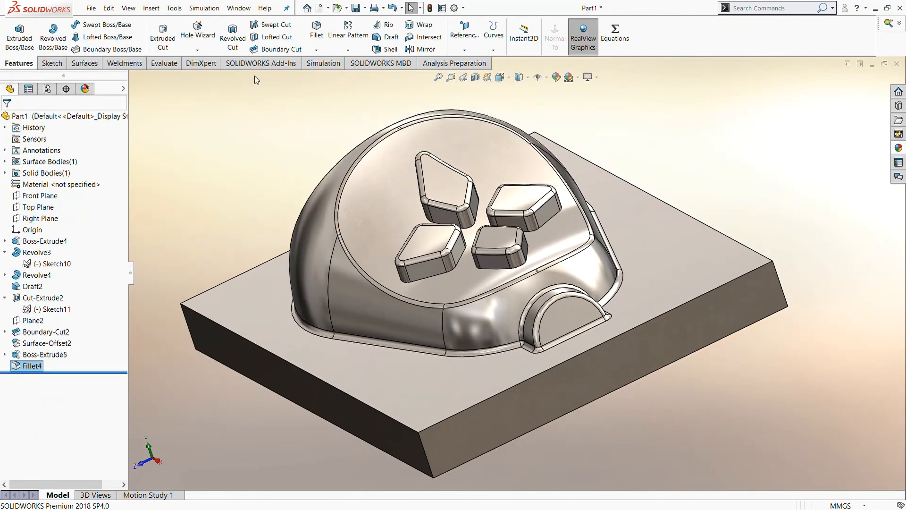
- Fillet the base edges of all four pads where they meet the concave face with a 2 mm radius
left_click(315, 35)
middle_click_drag(329, 253, 402, 263)
left_click(401, 263)
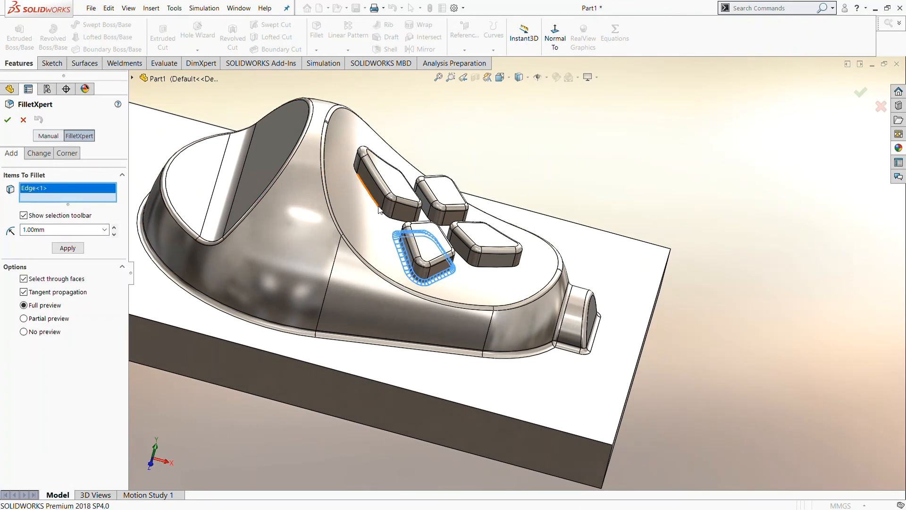
left_click(380, 210)
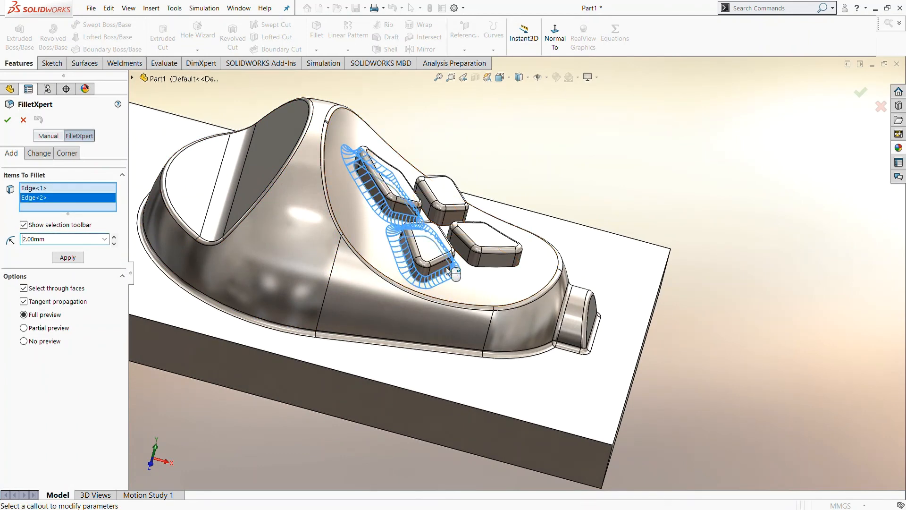
scroll(474, 270, "down", 2)
left_click(479, 267)
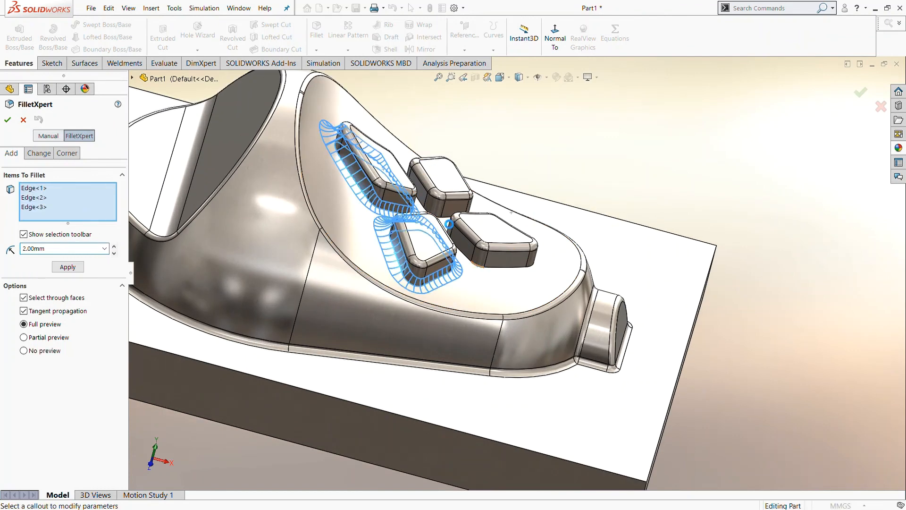
left_click(448, 219)
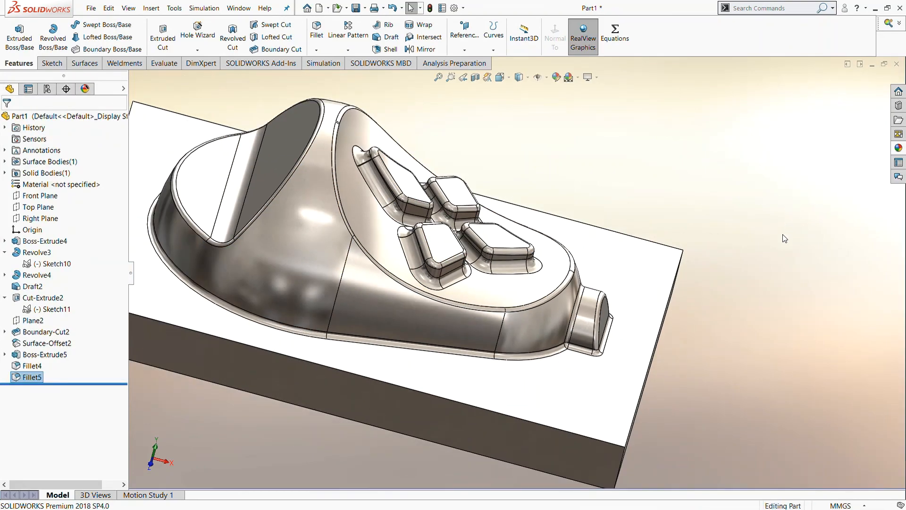
middle_click_drag(783, 238, 857, 271)
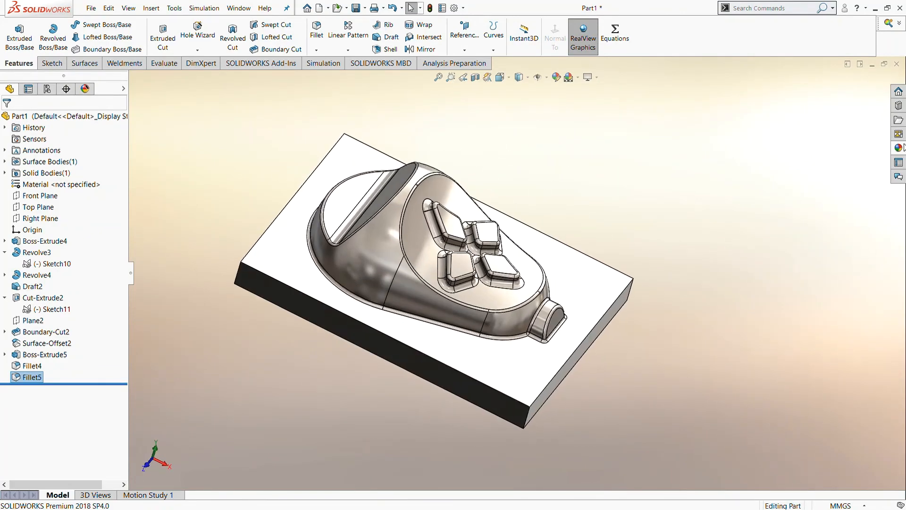
- Apply the wrought iron metal appearance to the pads' 2 mm base fillet and to the 1 mm fillet
left_click(900, 148)
left_click_drag(779, 402, 28, 386)
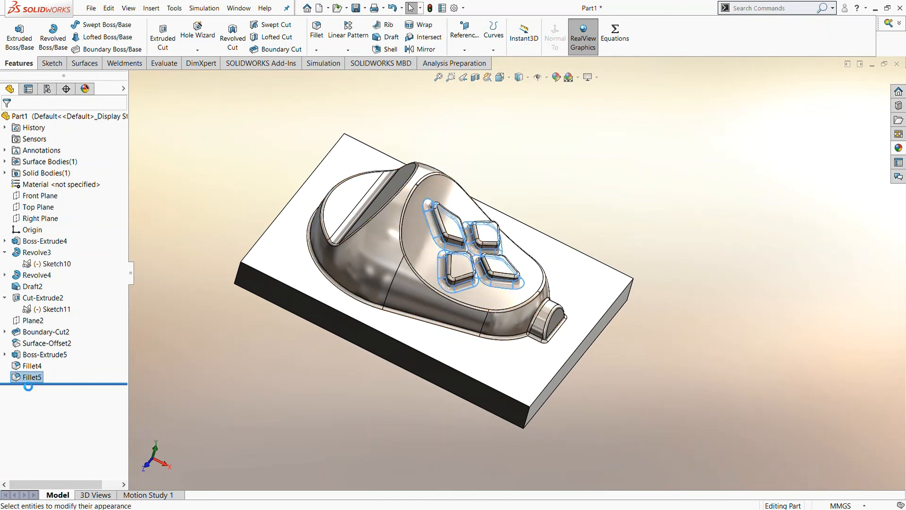
left_click(899, 147)
left_click_drag(810, 419, 38, 373)
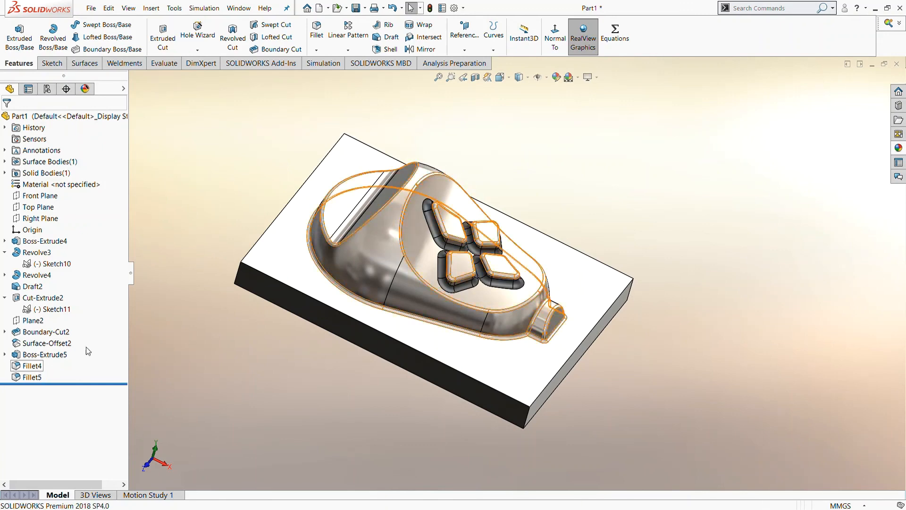
left_click(898, 148)
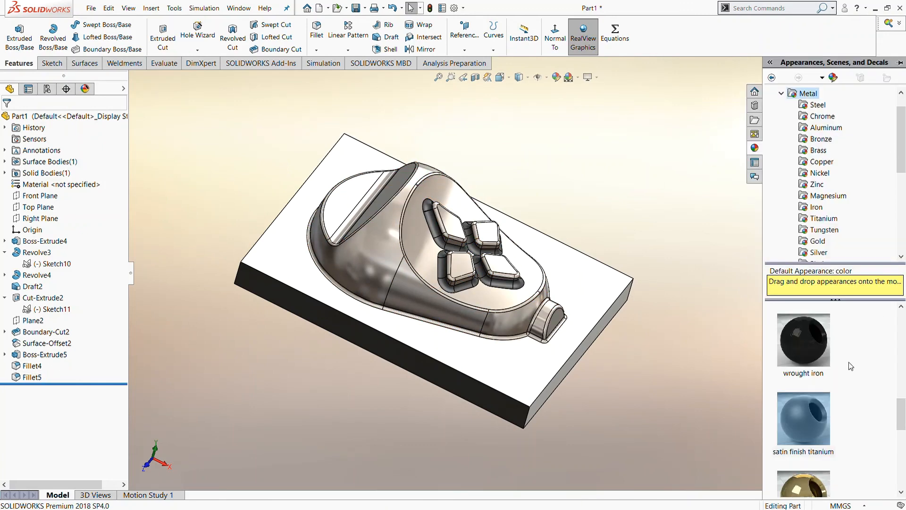
left_click_drag(804, 347, 18, 372)
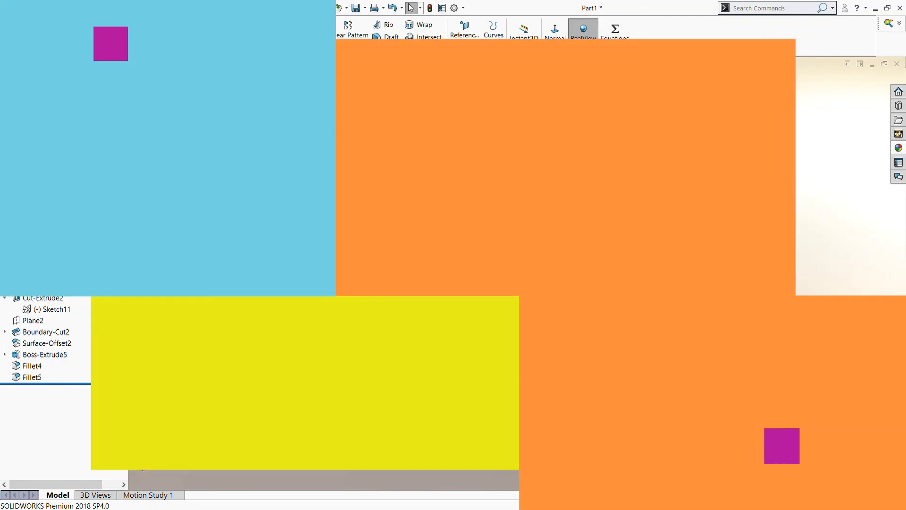
left_click(132, 273)
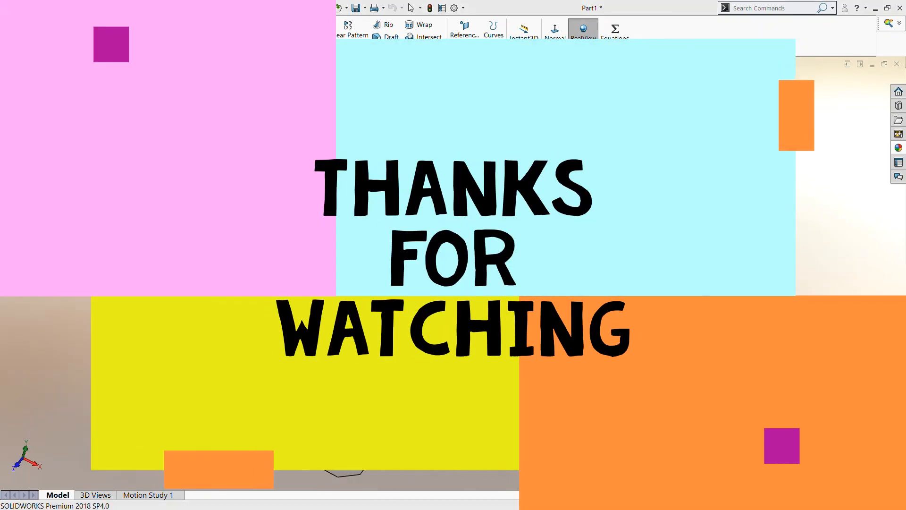